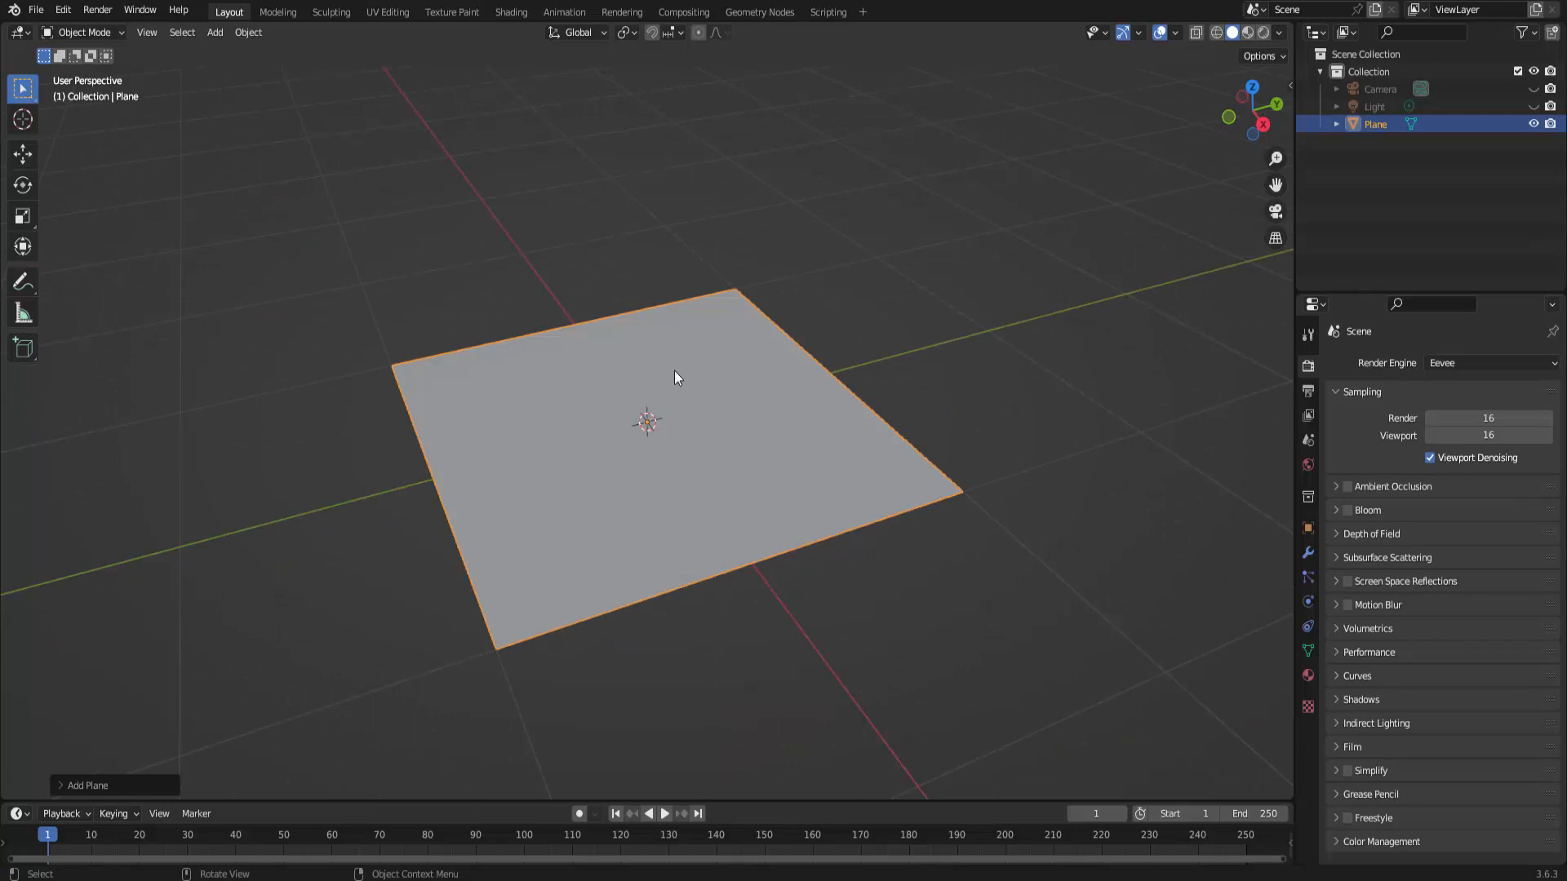
# Step: Subdivide the plane in Edit Mode with 5 cuts
pyautogui.click(109, 31)
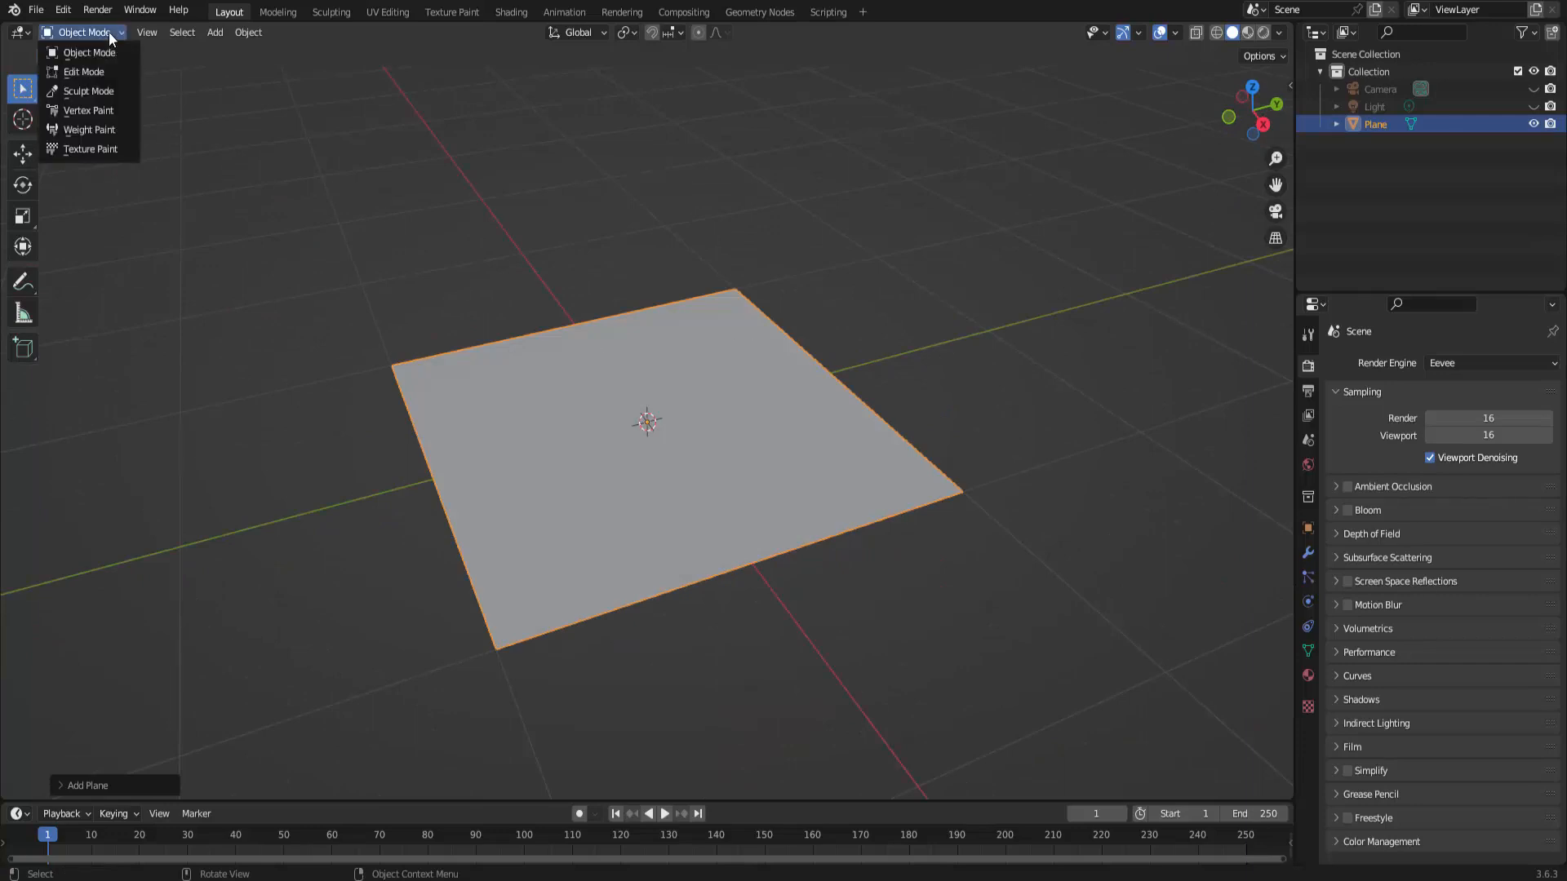
pyautogui.click(99, 71)
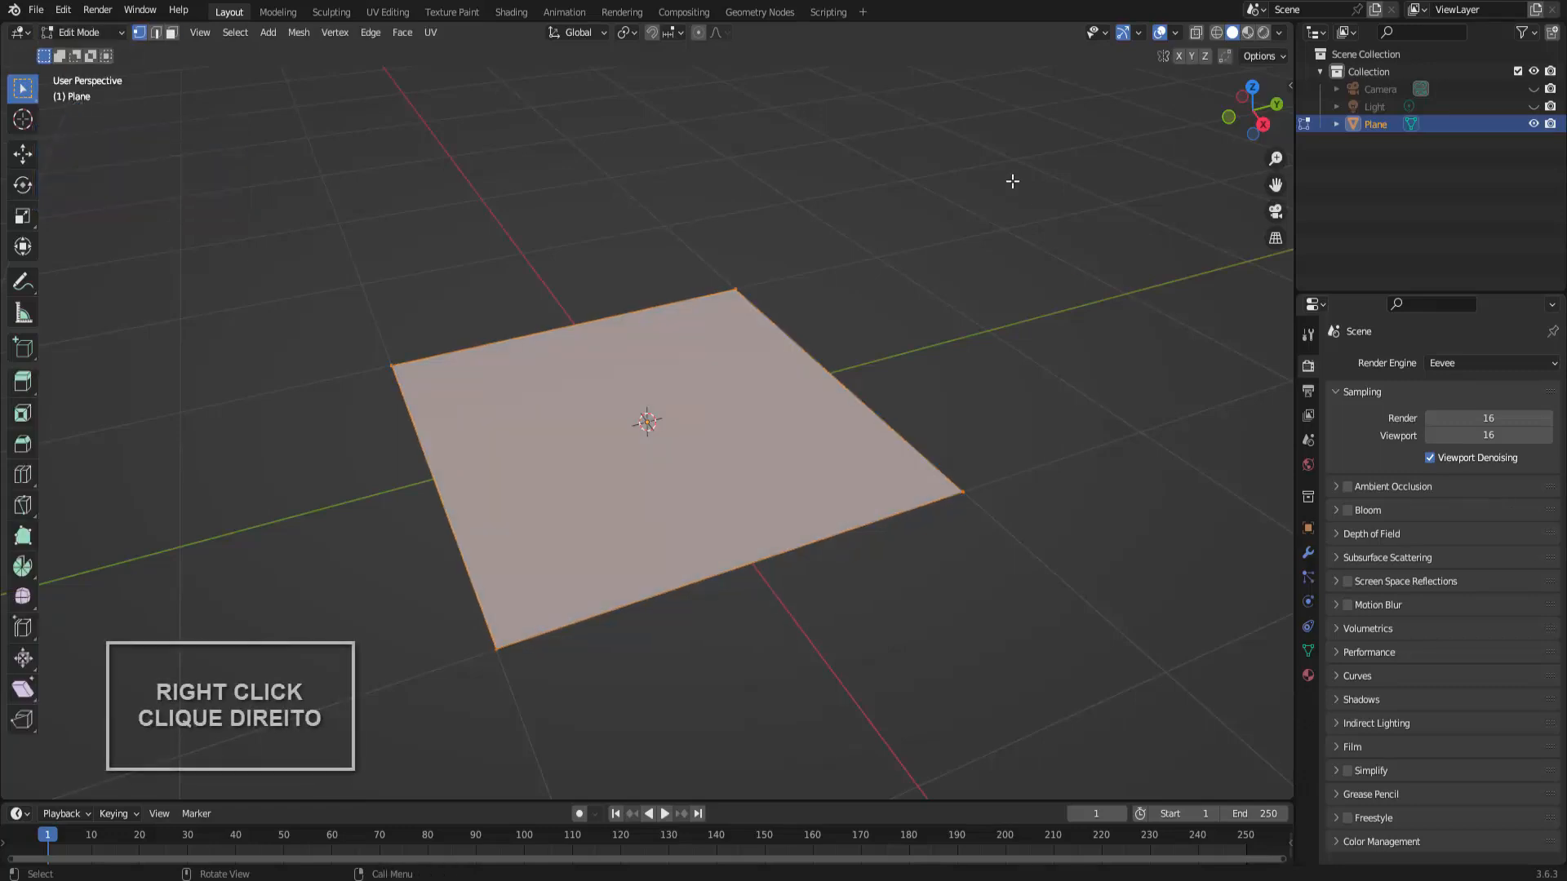
pyautogui.rightClick(1012, 181)
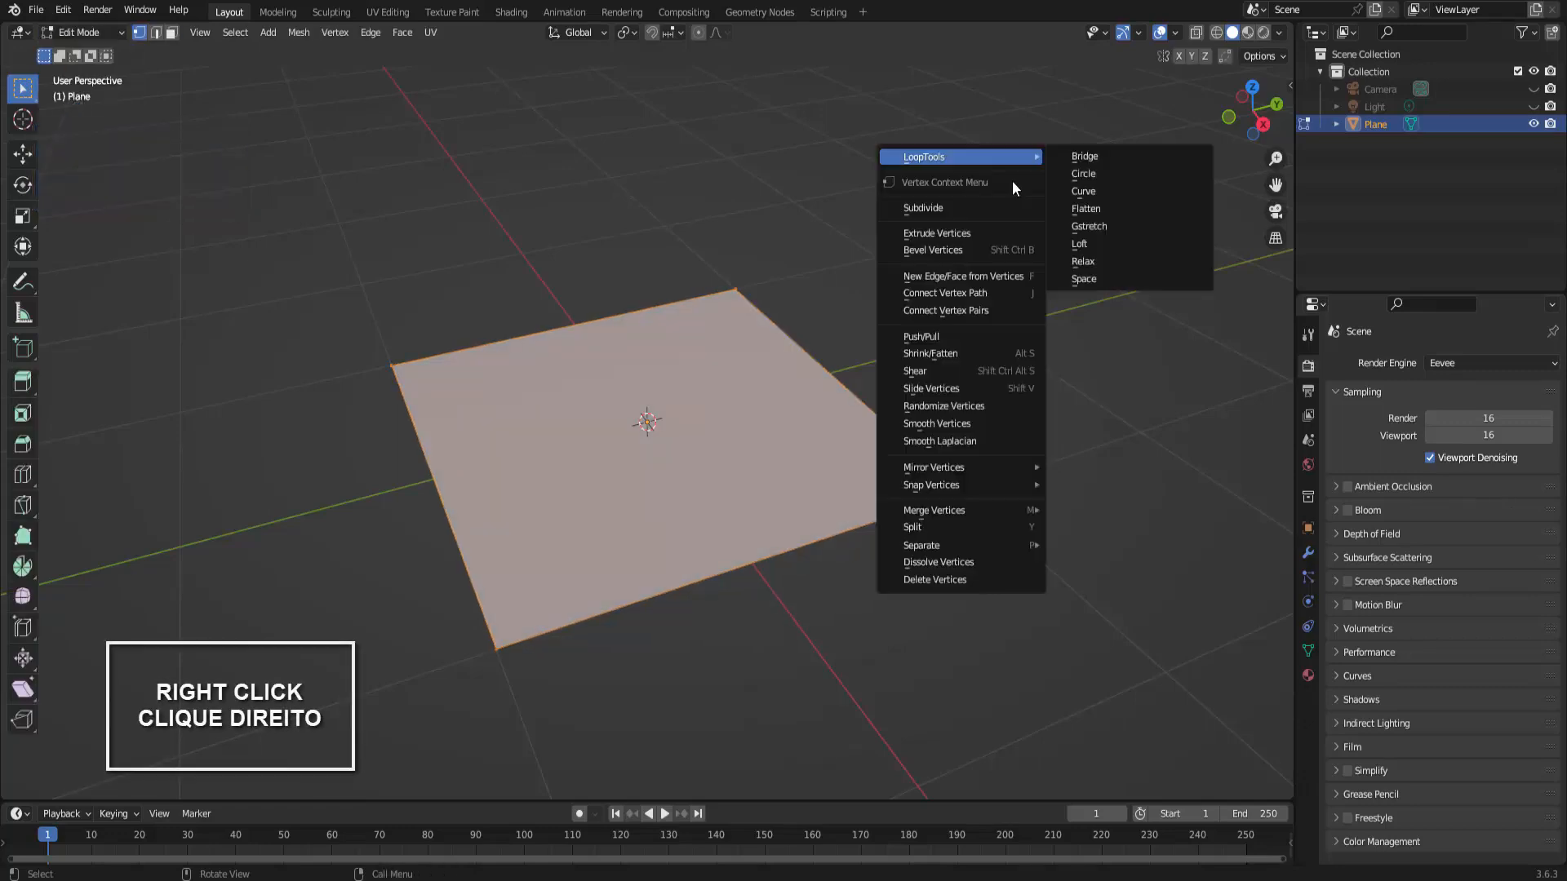
pyautogui.click(944, 207)
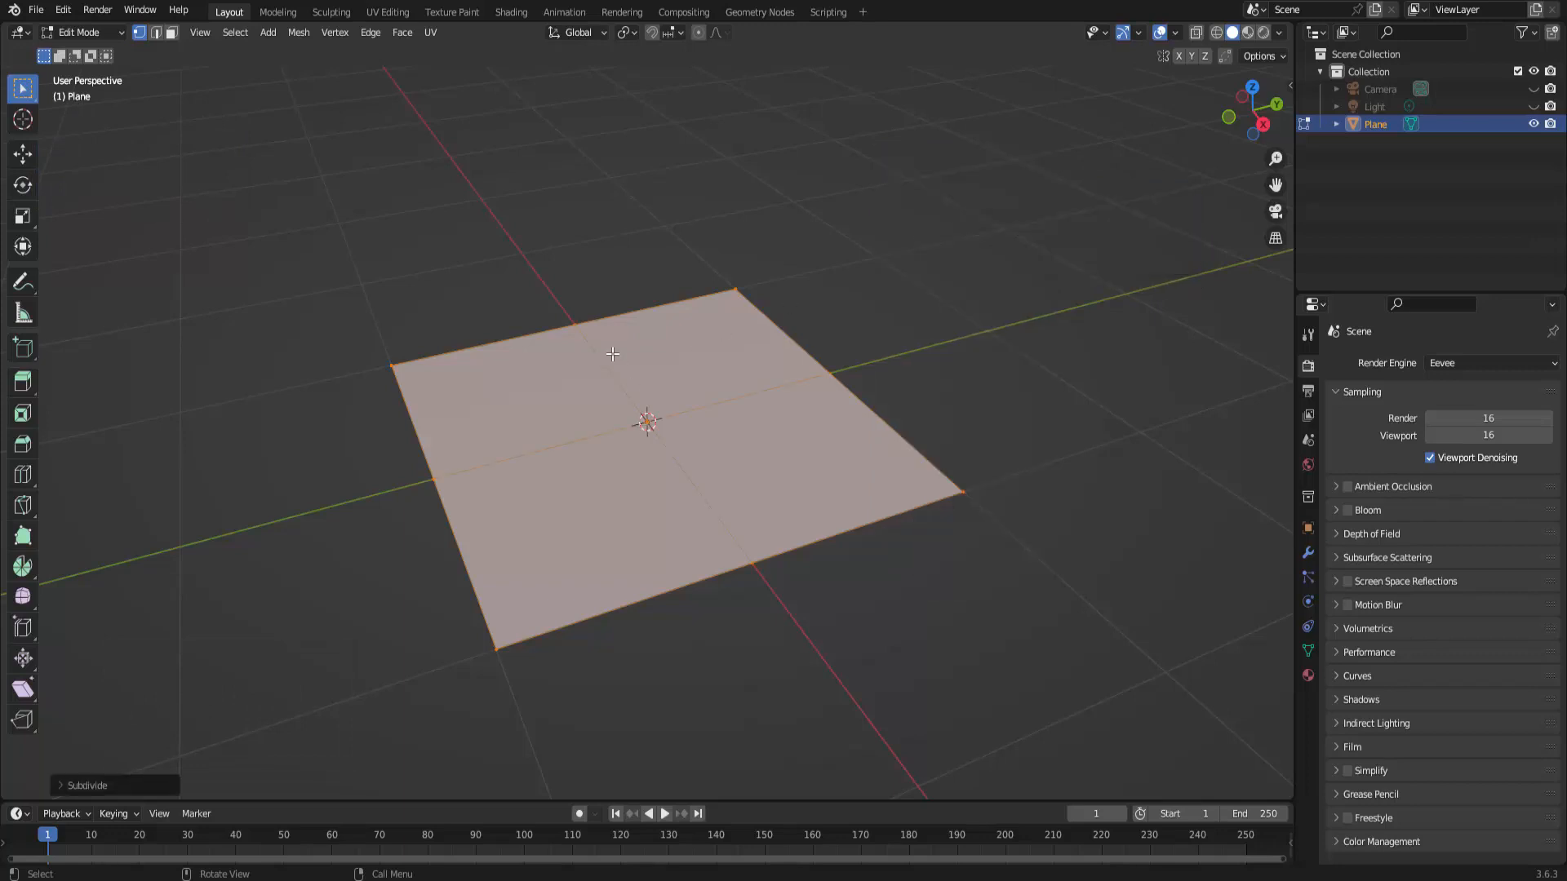
pyautogui.click(59, 784)
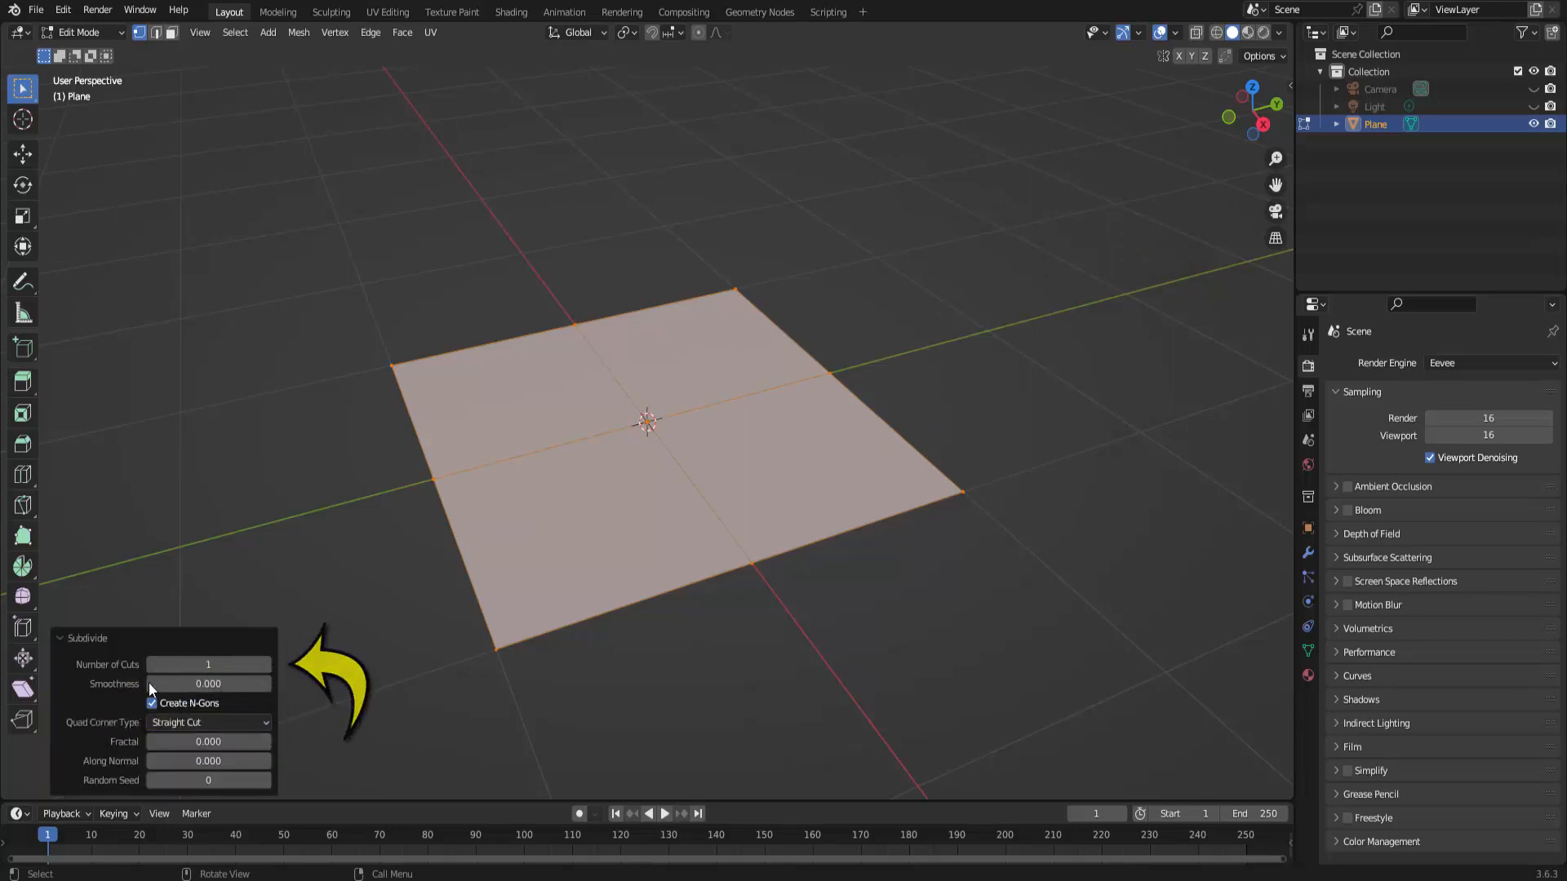
pyautogui.click(210, 663)
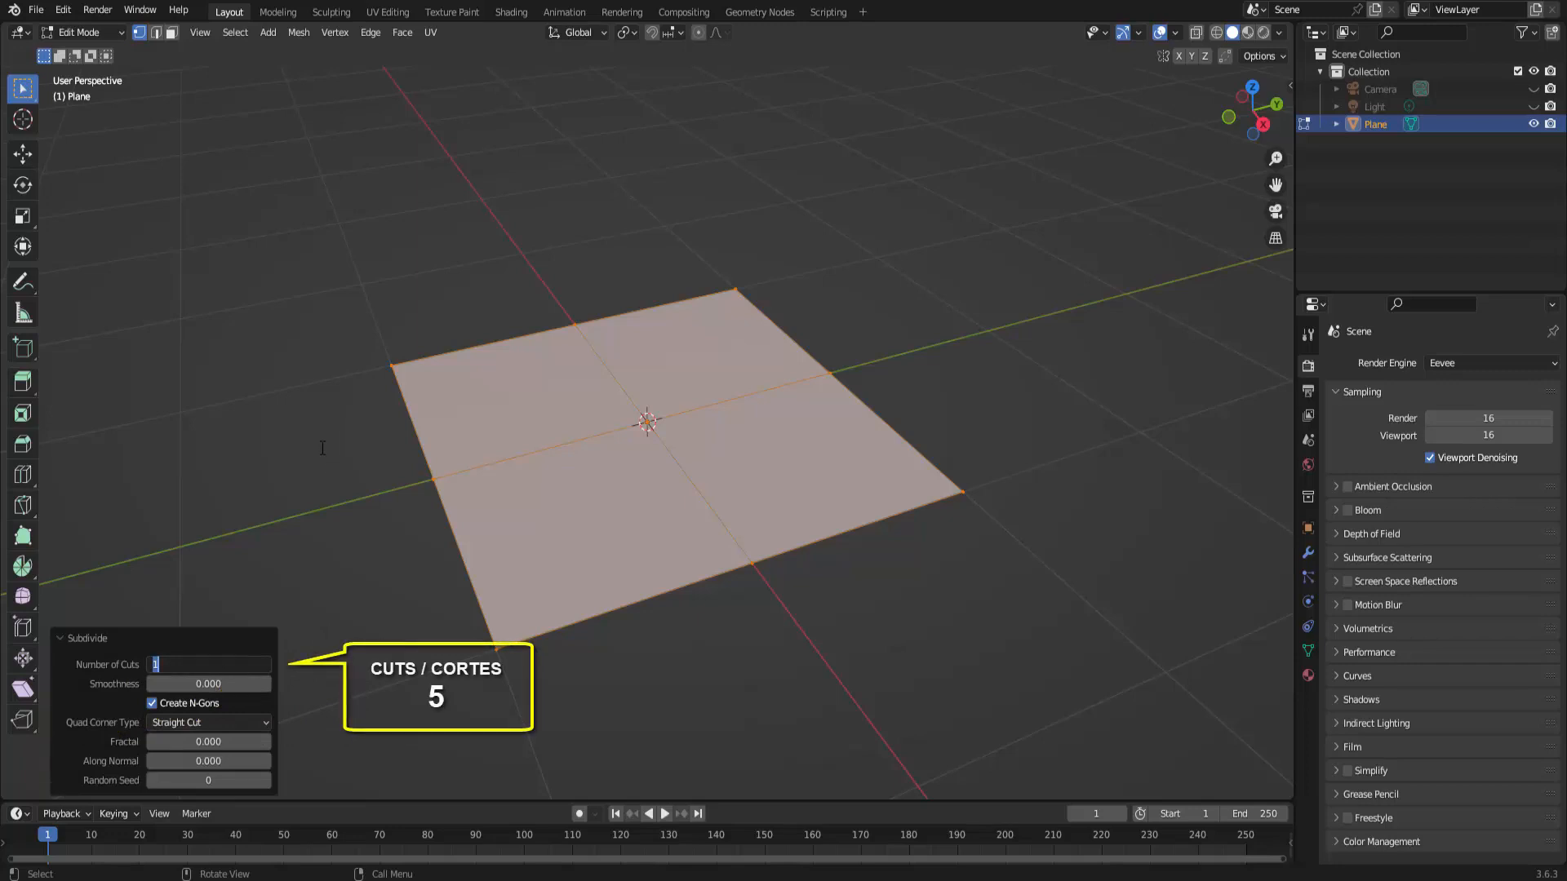
pyautogui.write('5')
pyautogui.press('Return')
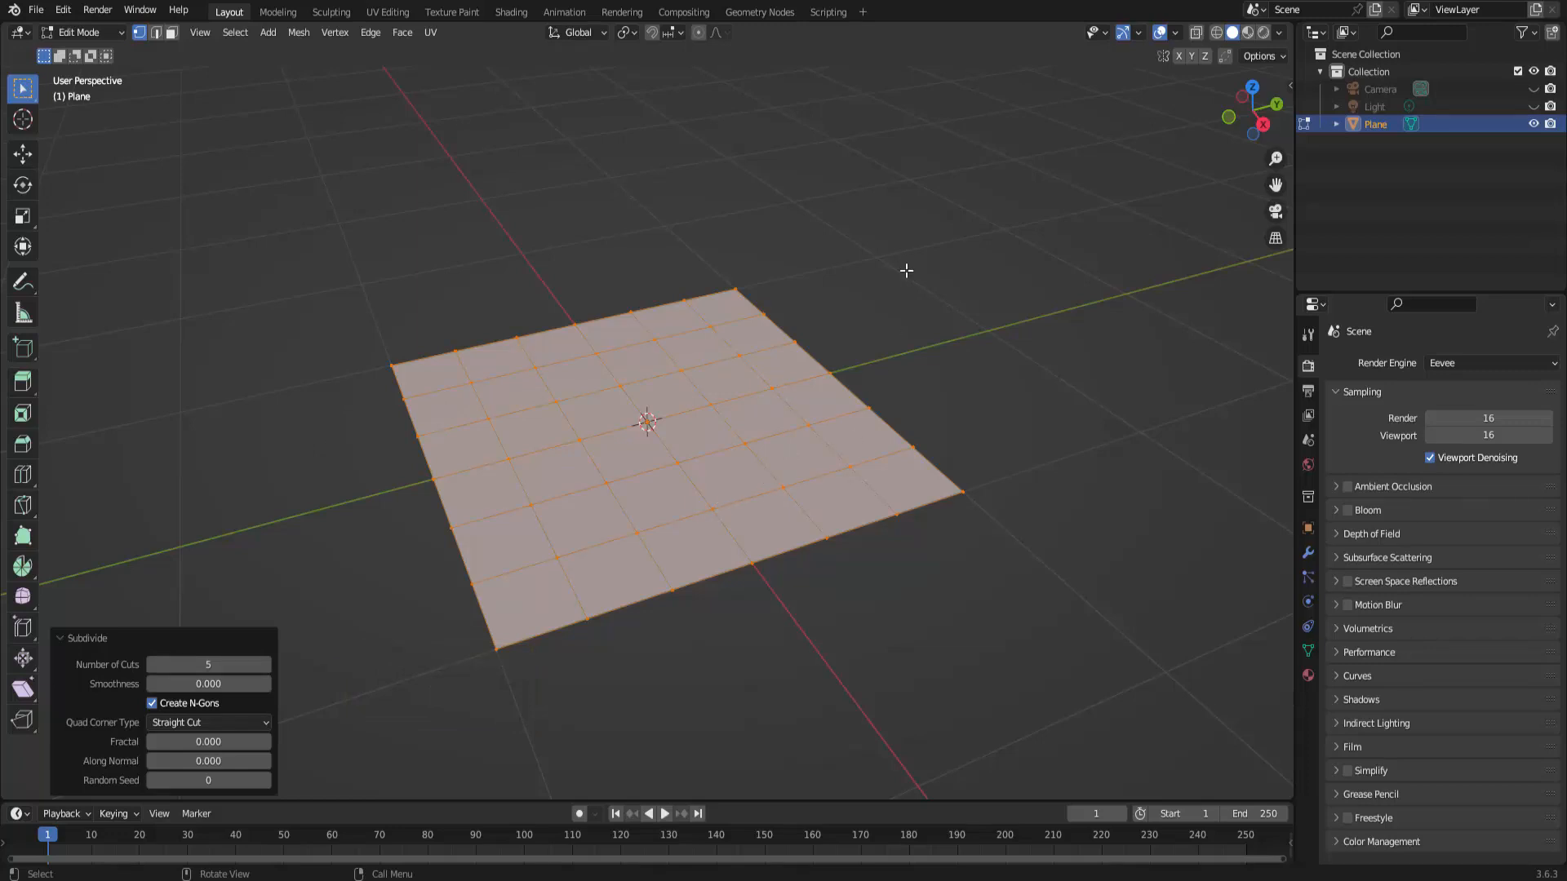
# Step: Vertex-bevel all of the grid's interior vertices in top view with a width of about 0.085 m, 3 segments and a shape of about 0.529
pyautogui.hotkey('alt', 'a')
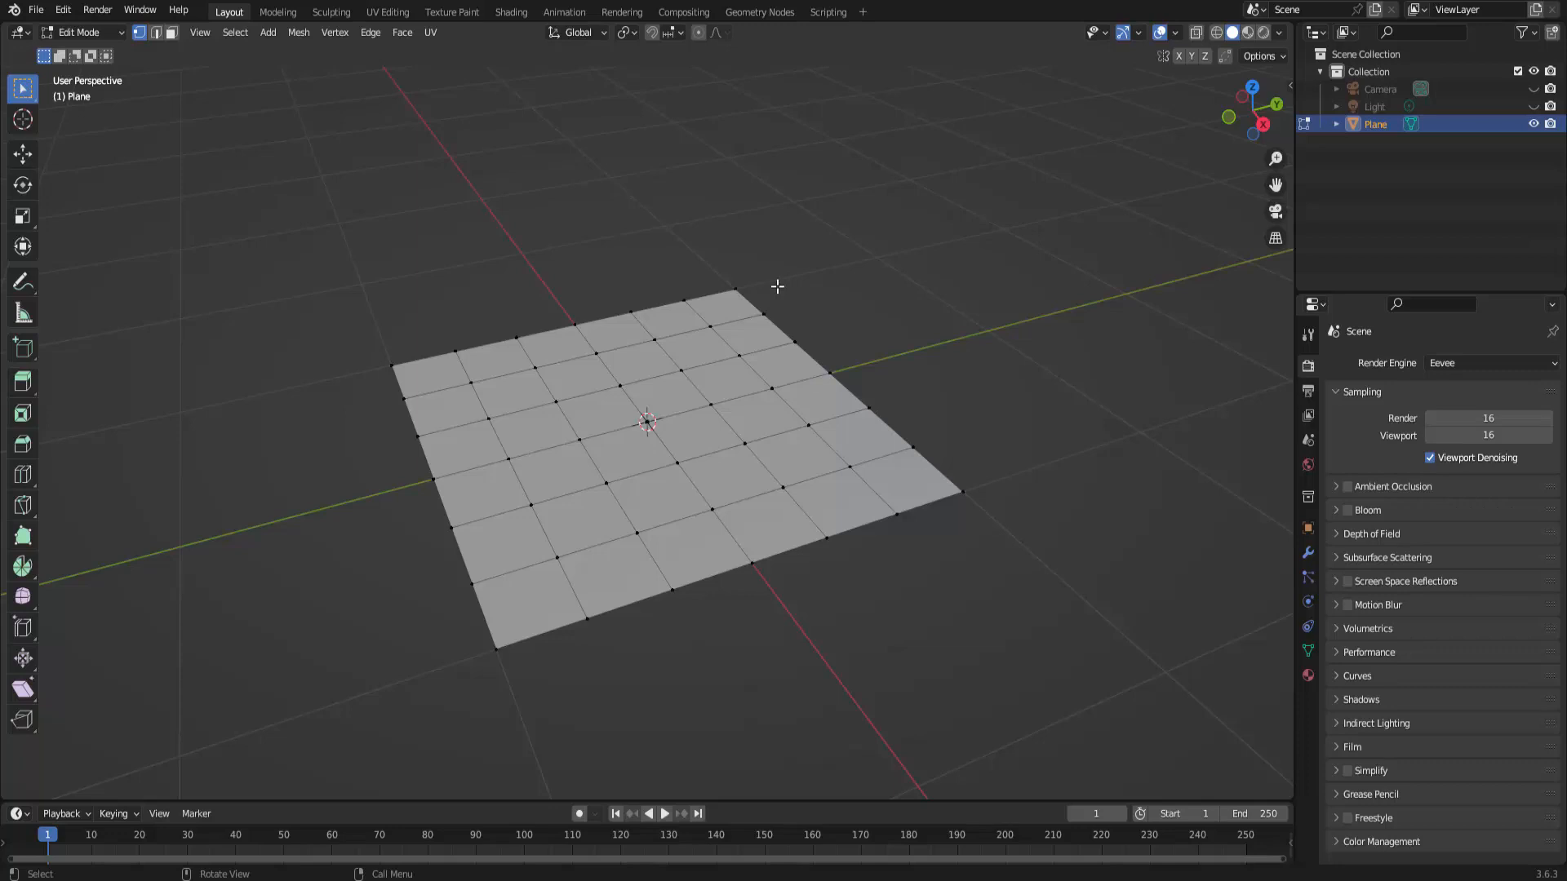
pyautogui.press('z')
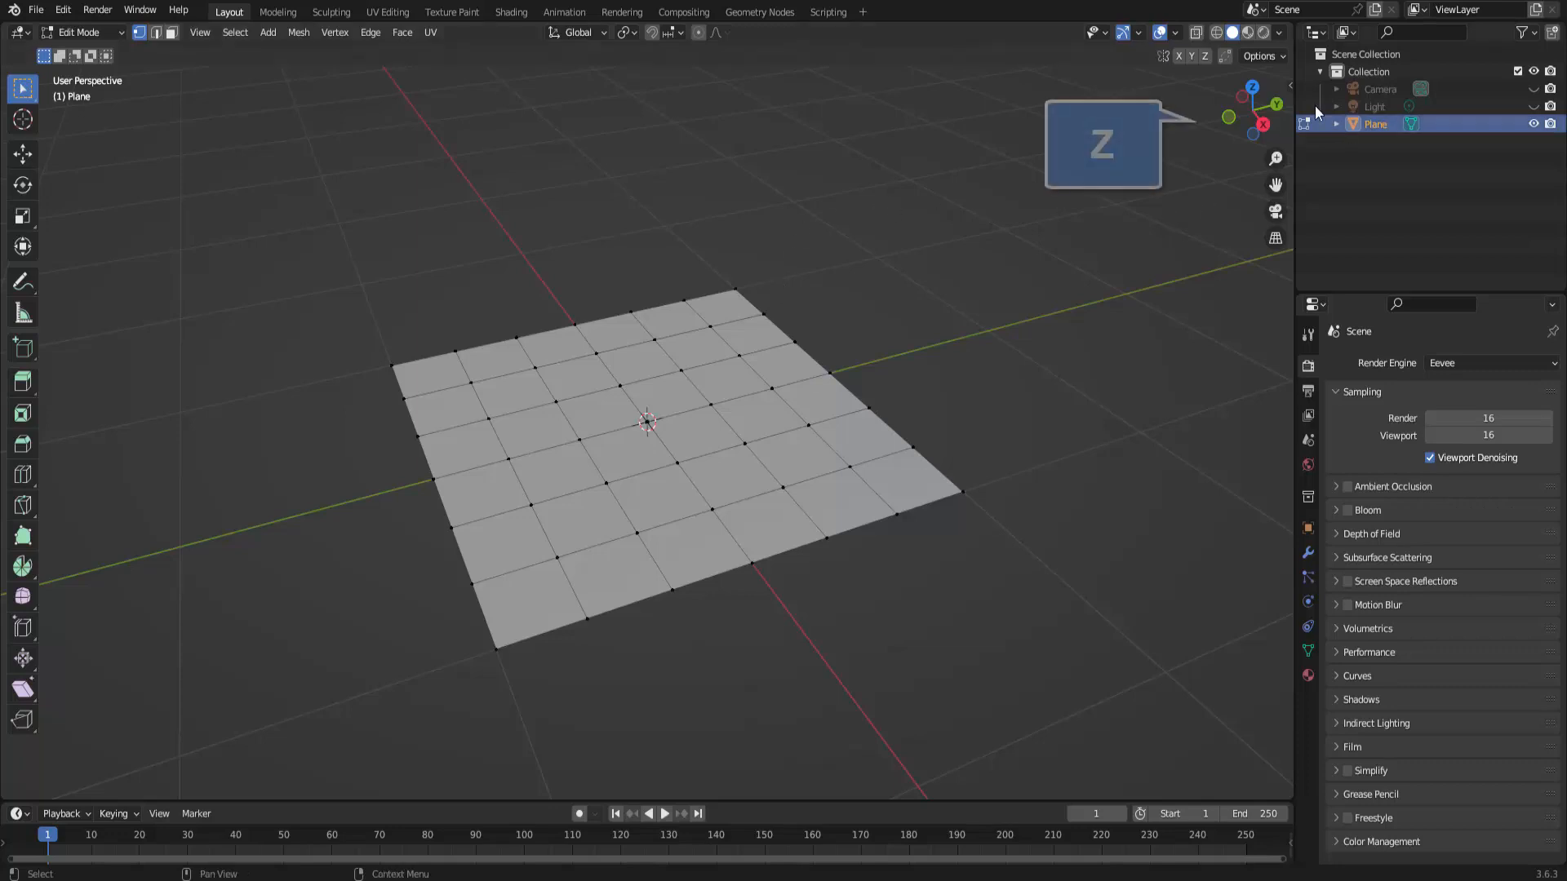
pyautogui.click(1252, 87)
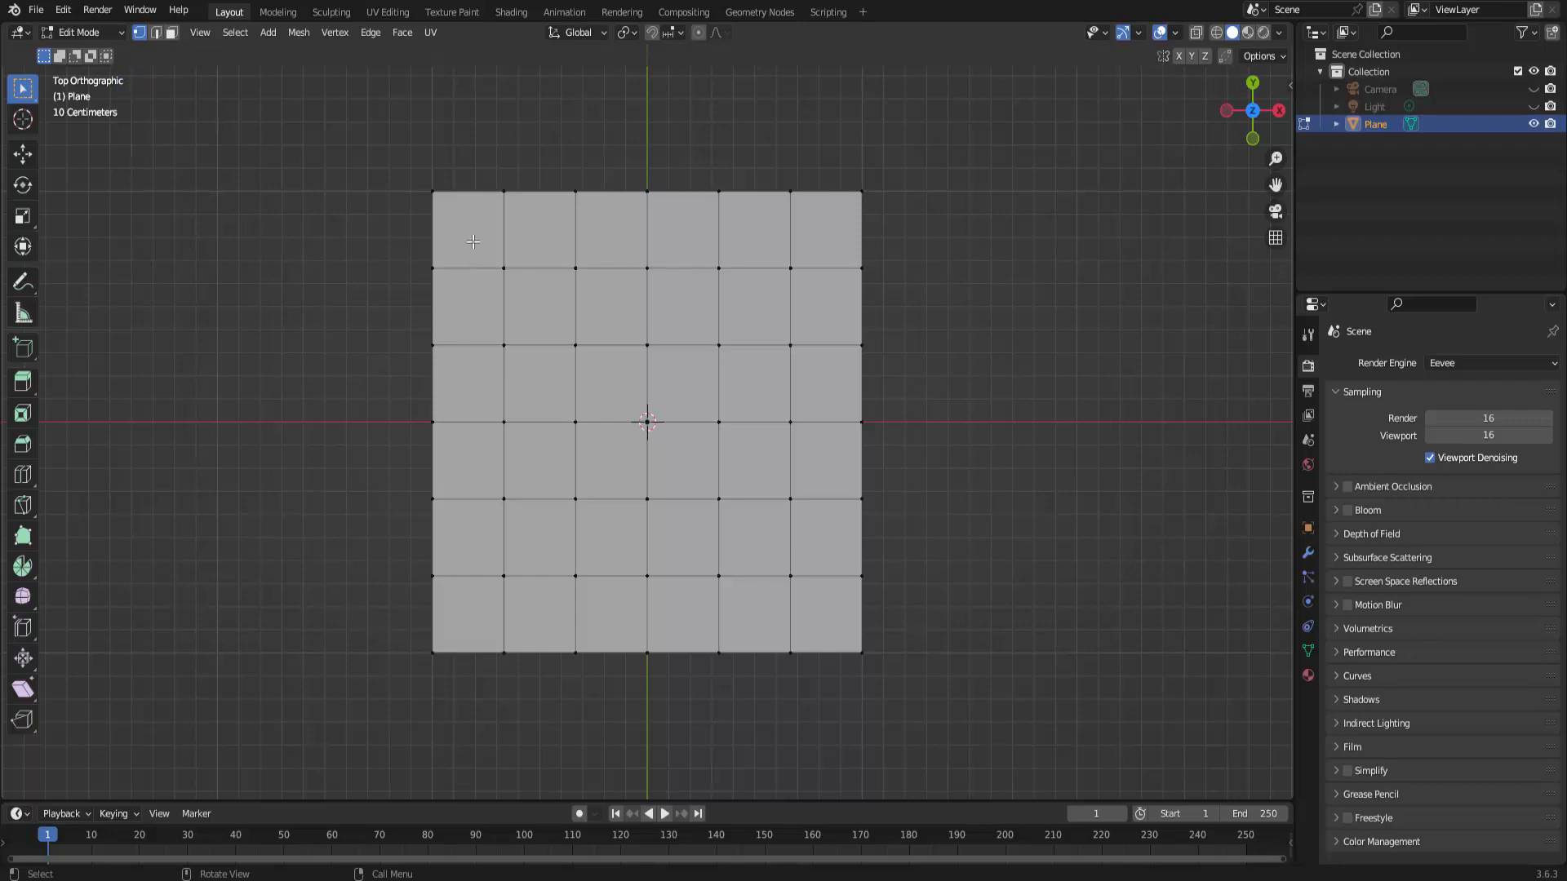
pyautogui.moveTo(475, 246)
pyautogui.mouseDown()
pyautogui.moveTo(513, 322)
pyautogui.moveTo(677, 522)
pyautogui.moveTo(756, 593)
pyautogui.moveTo(812, 598)
pyautogui.mouseUp()
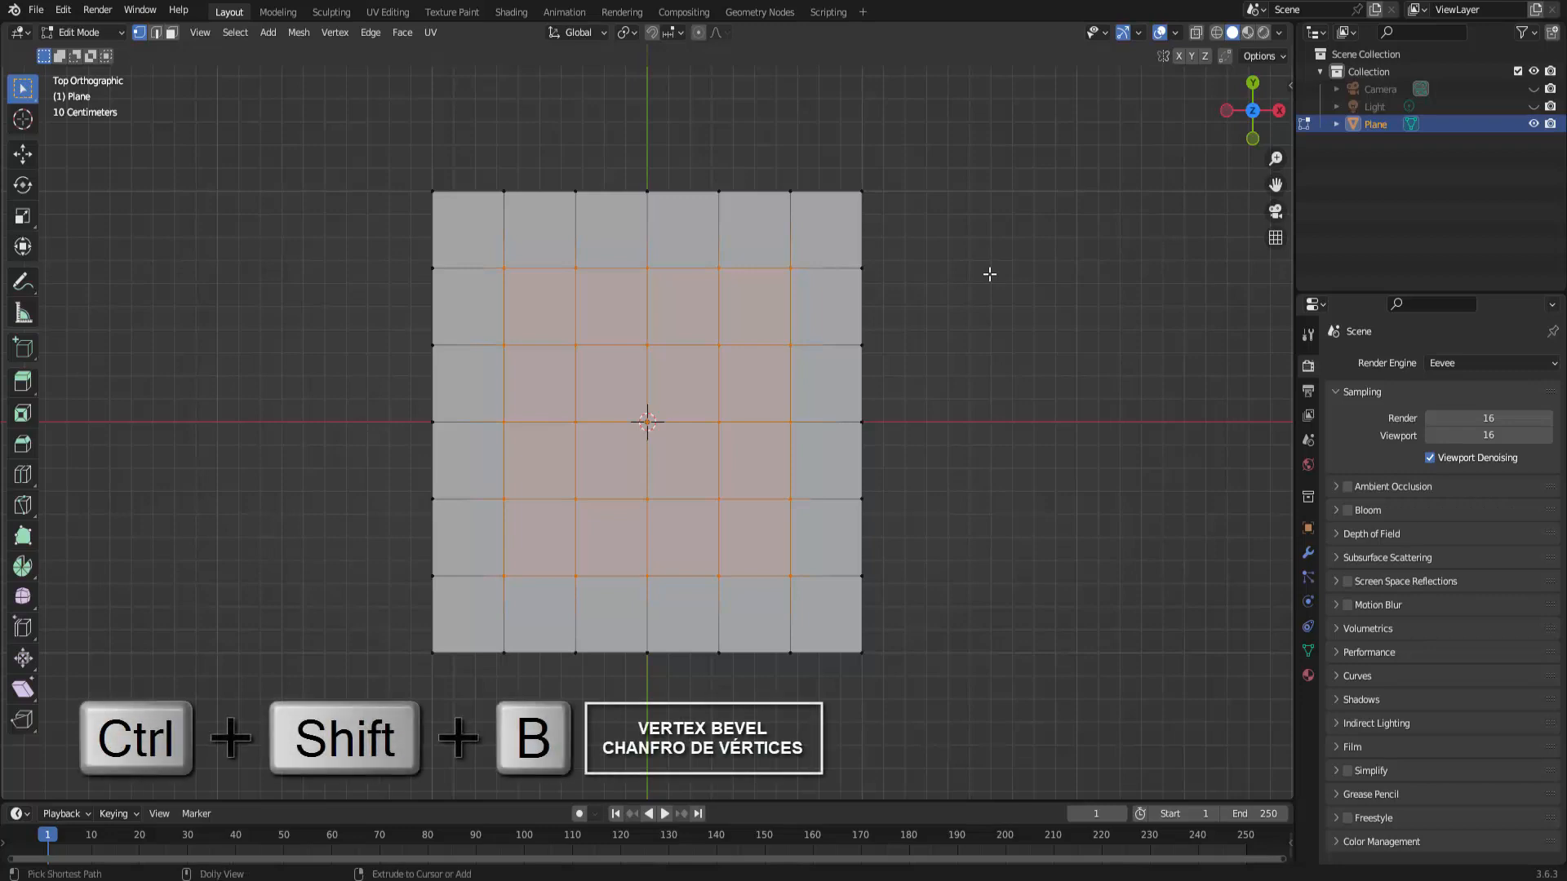
pyautogui.hotkey('ctrl', 'shift', 'b')
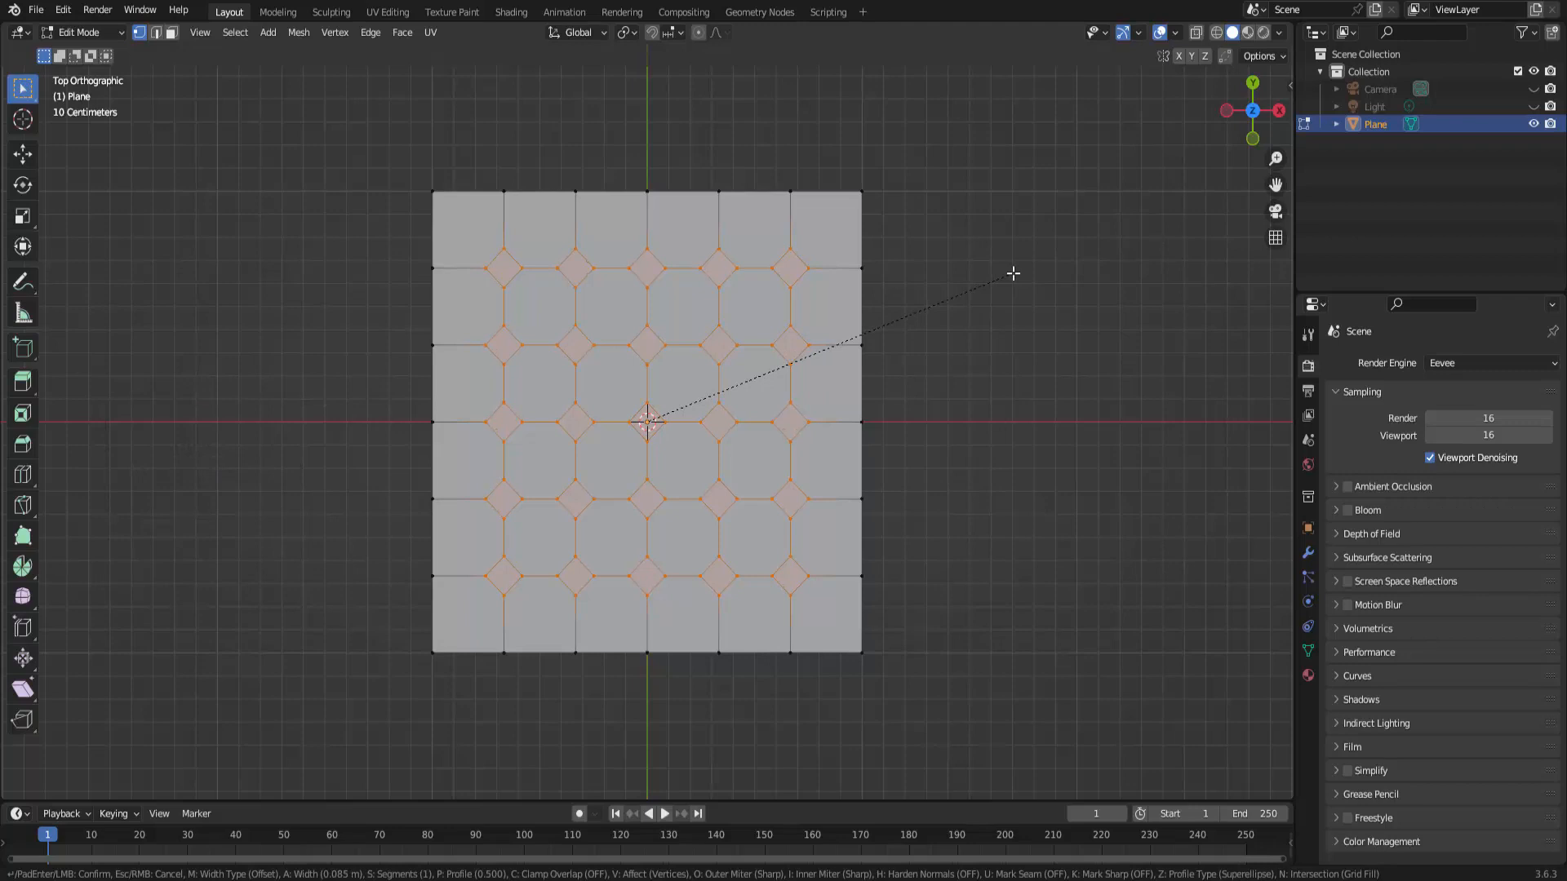
pyautogui.scroll(1, 1013, 273)
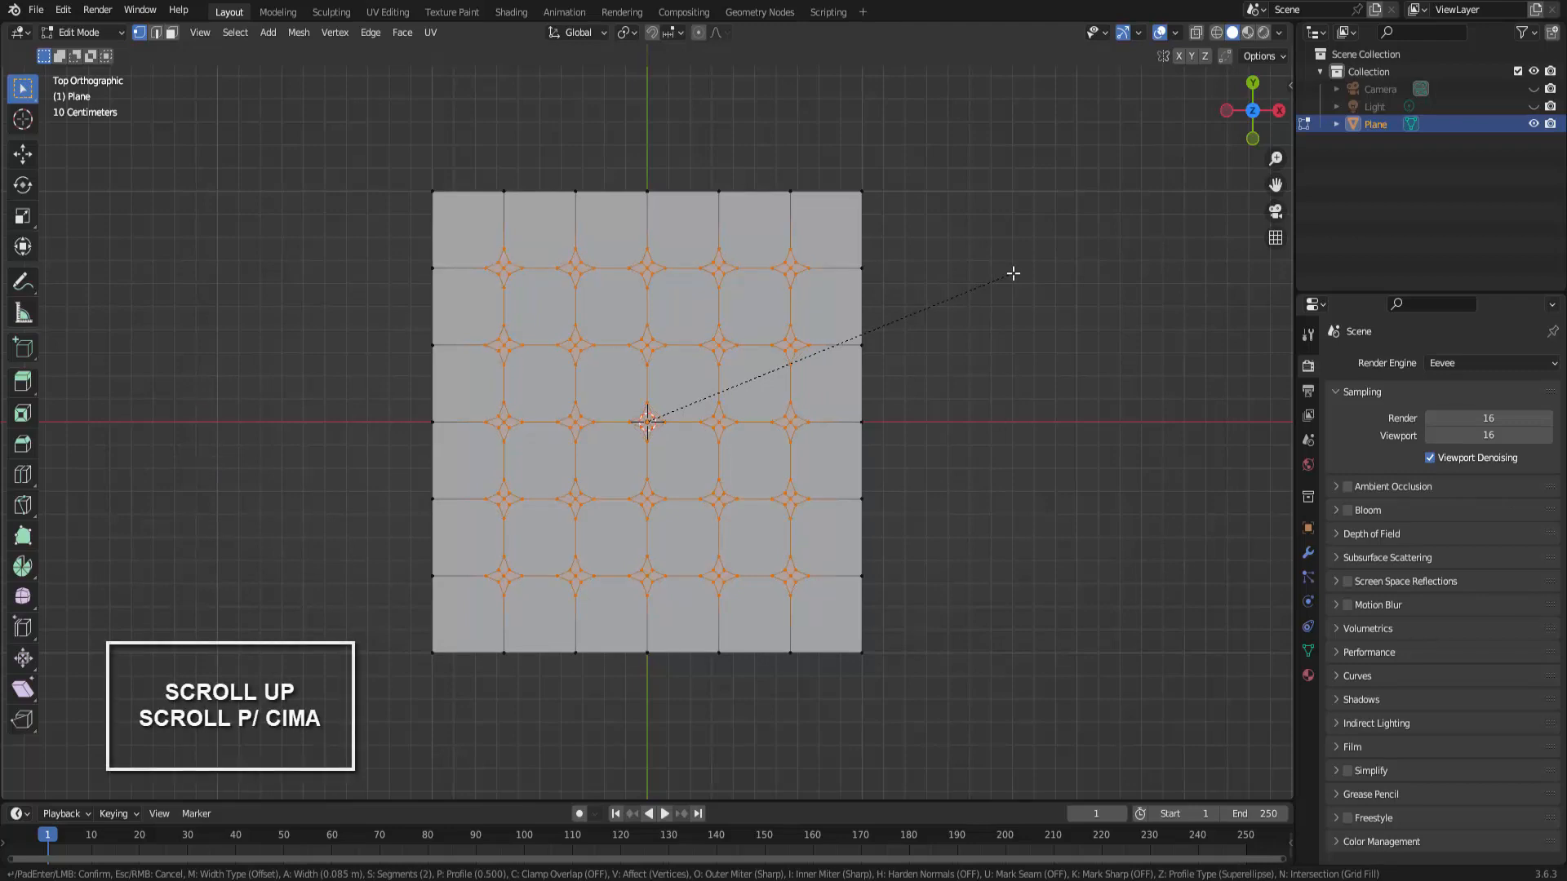
pyautogui.scroll(1, 1013, 273)
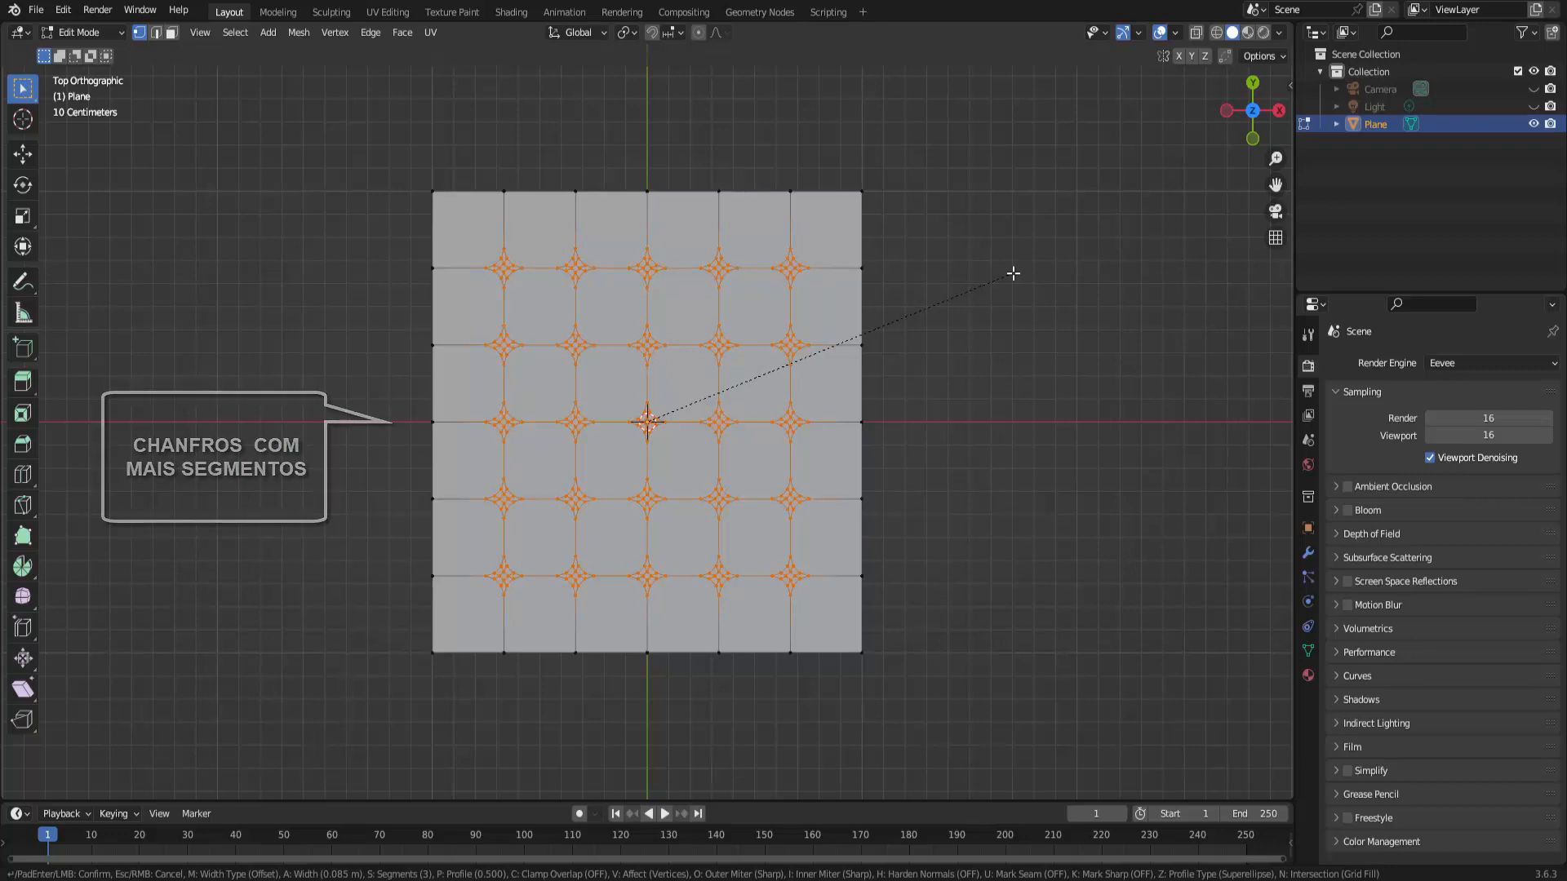
pyautogui.click(1013, 274)
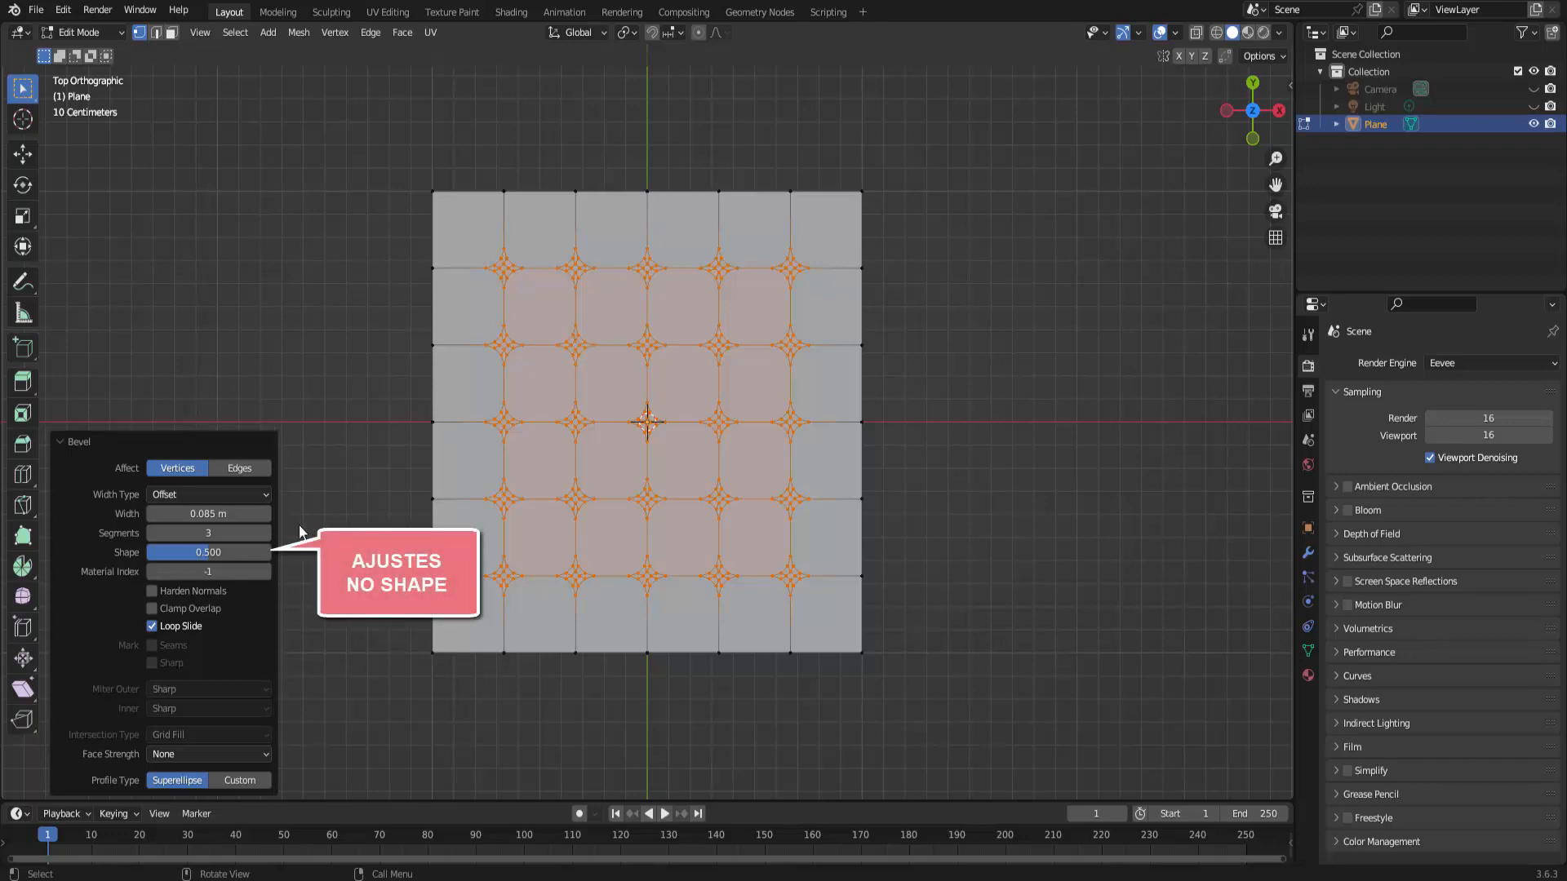
pyautogui.moveTo(199, 550); pyautogui.dragTo(254, 550)
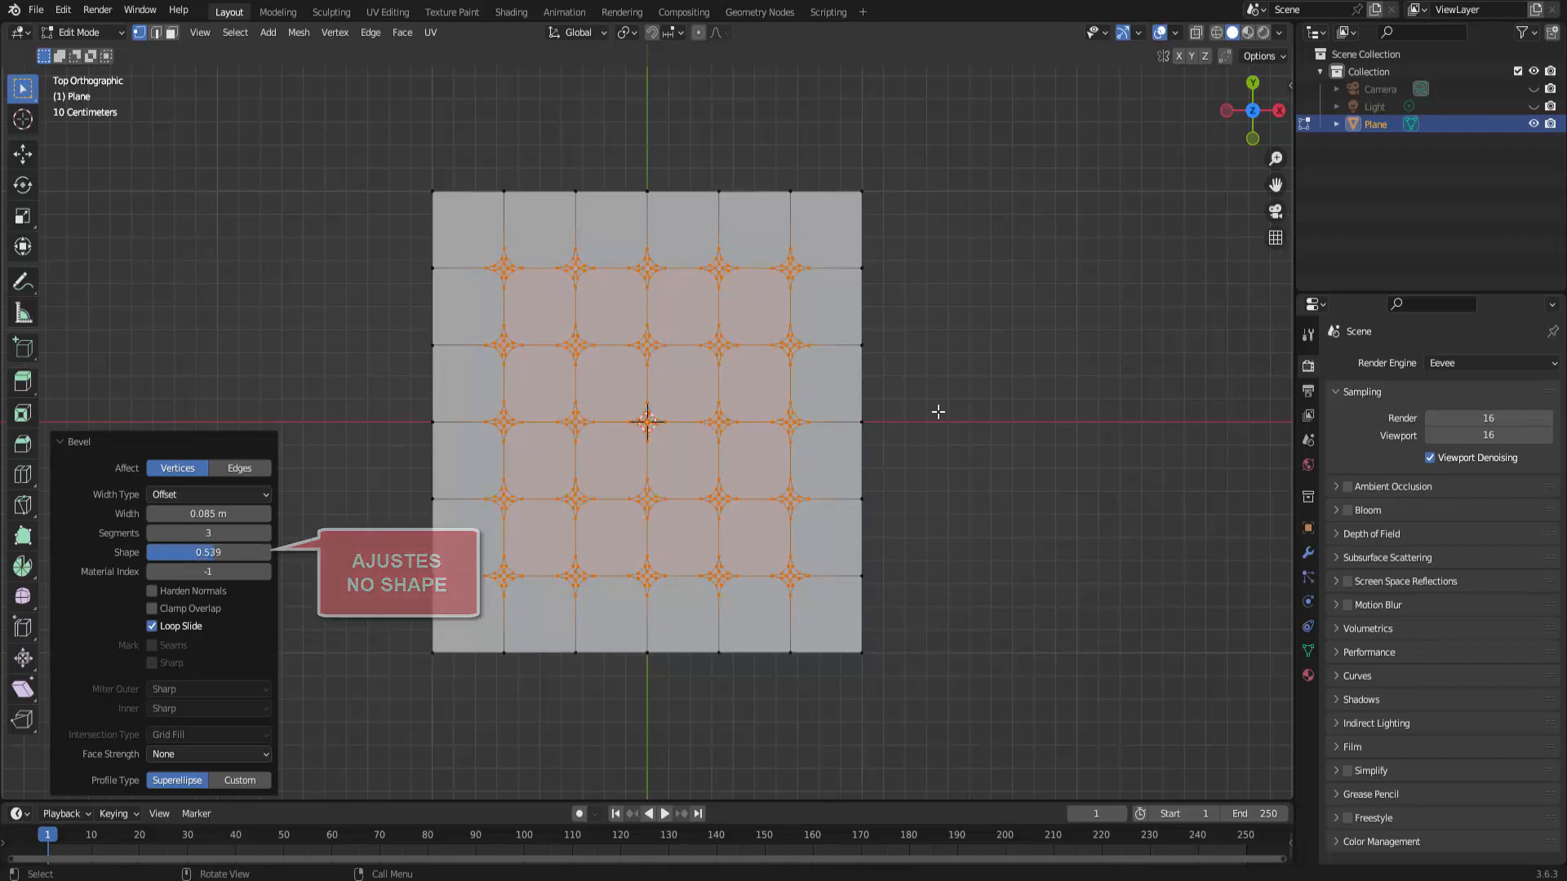
pyautogui.click(939, 410)
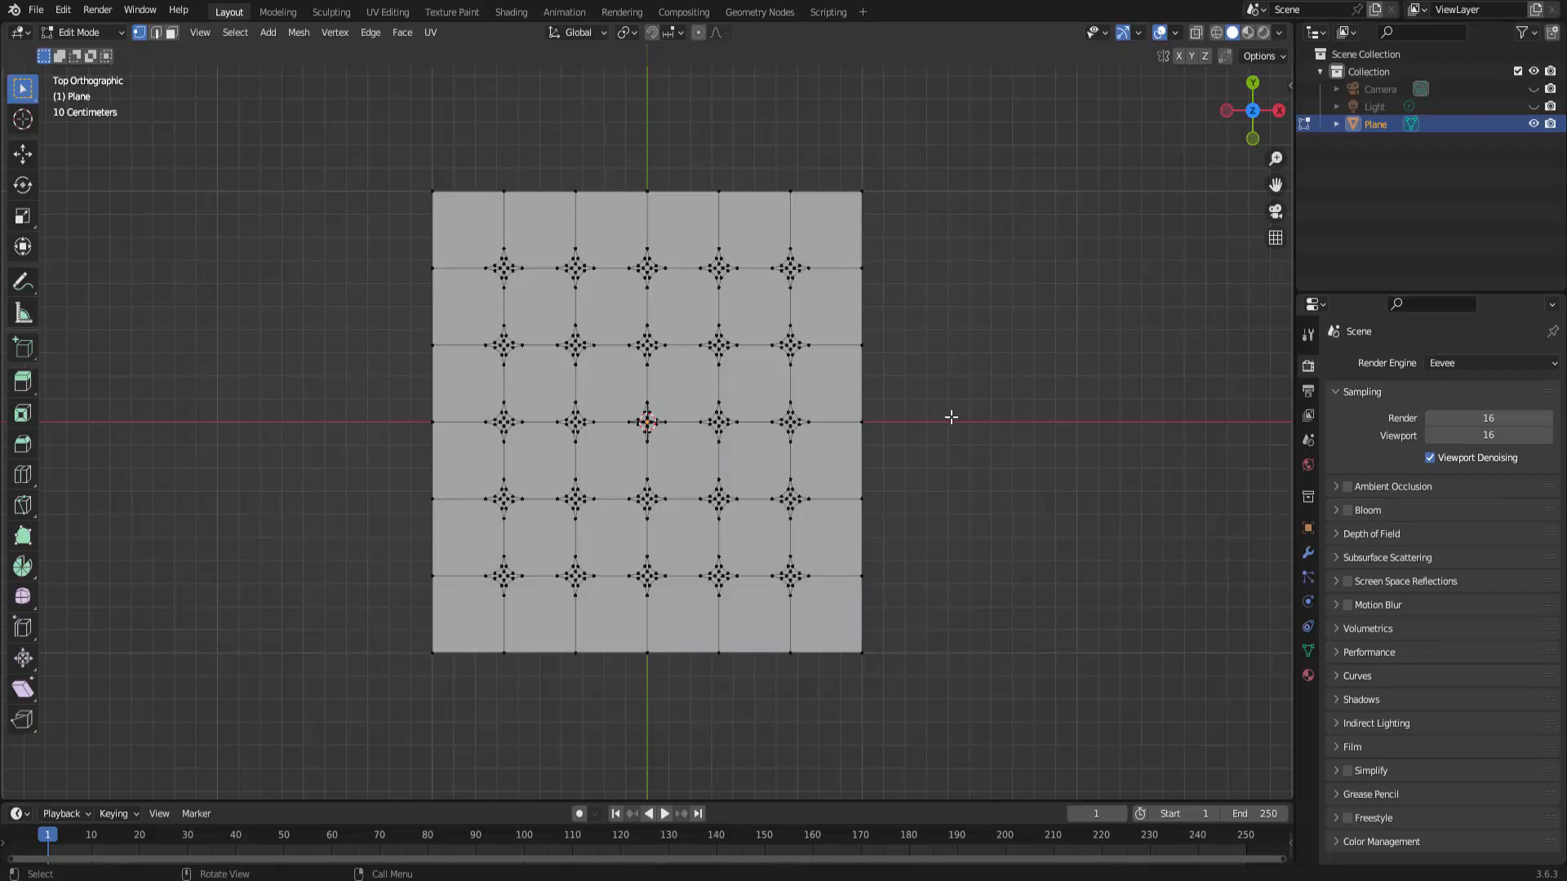
# Step: Select one star's centre face, grow the selection to the whole star, and extend it to all faces of similar area
pyautogui.scroll(5, 951, 417)
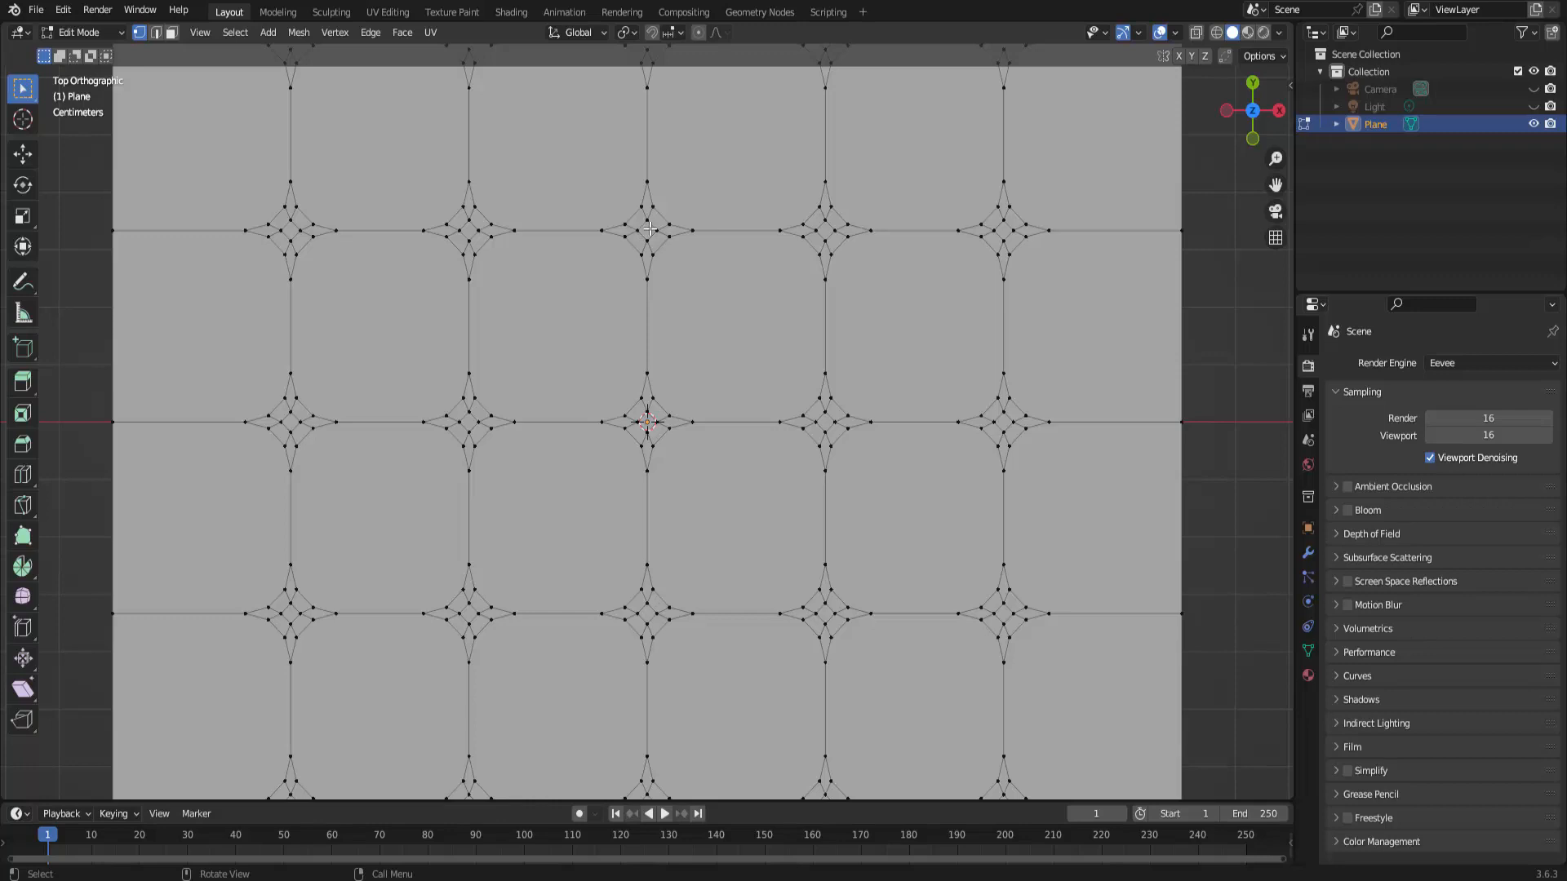
pyautogui.click(172, 32)
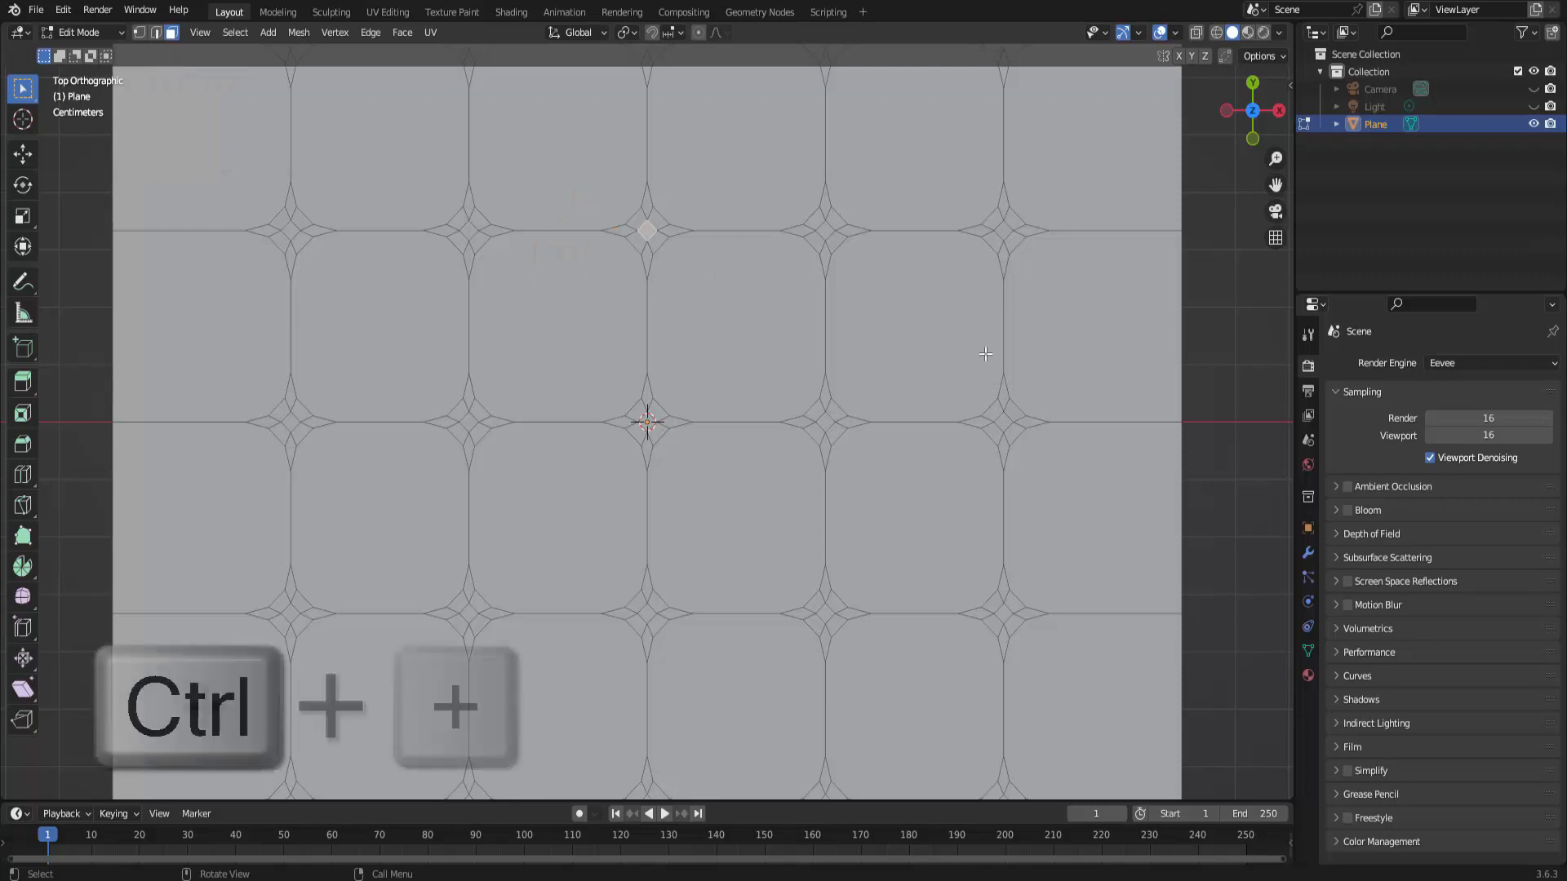
pyautogui.press('ctrl')
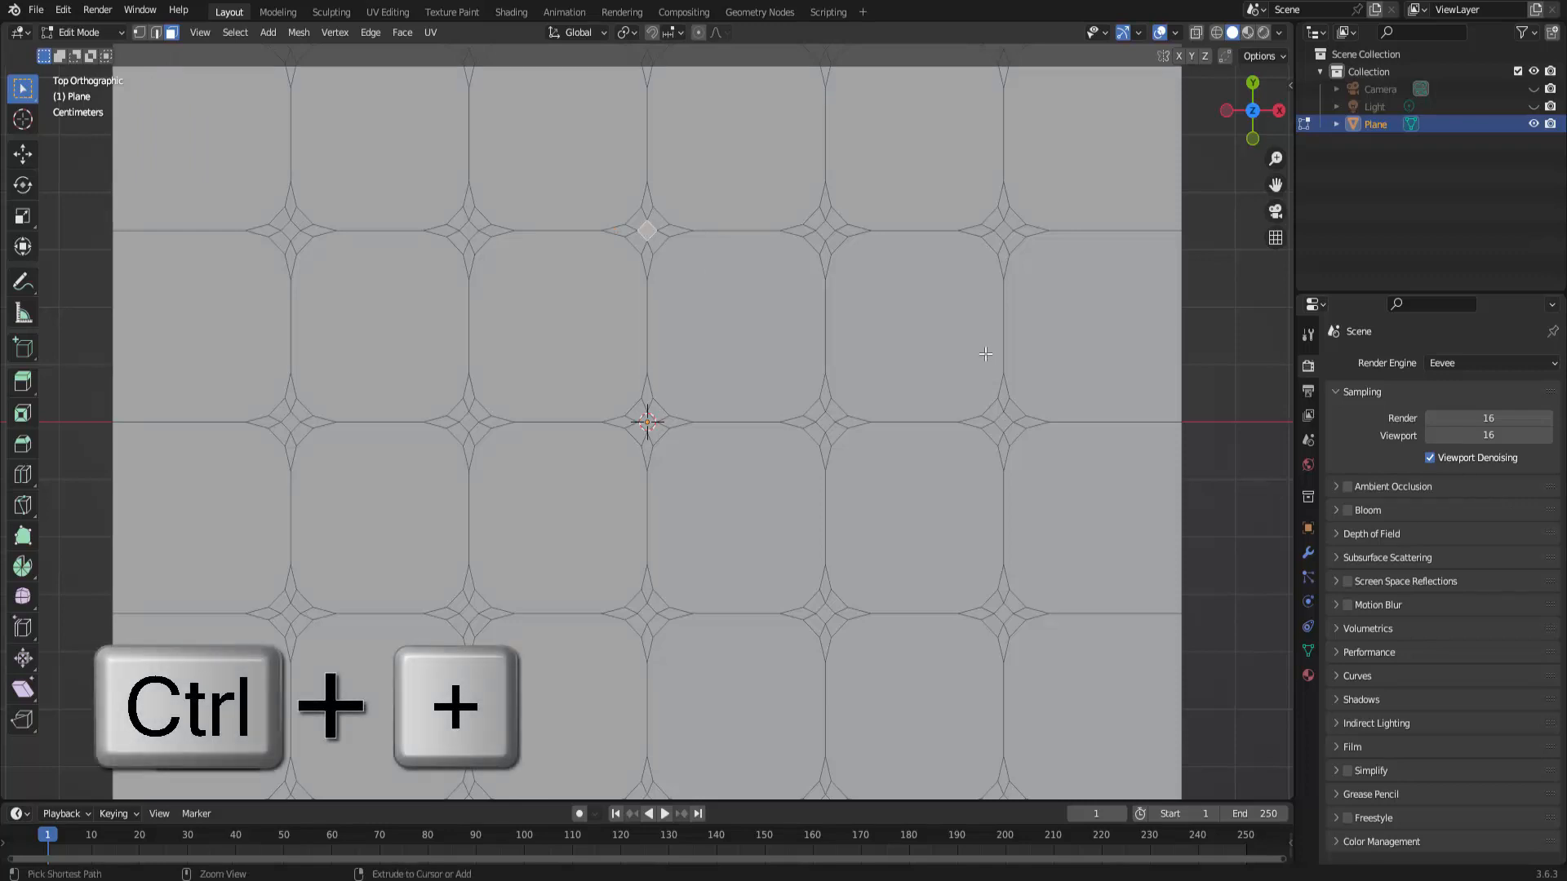
pyautogui.press('ctrl+KP_Add')
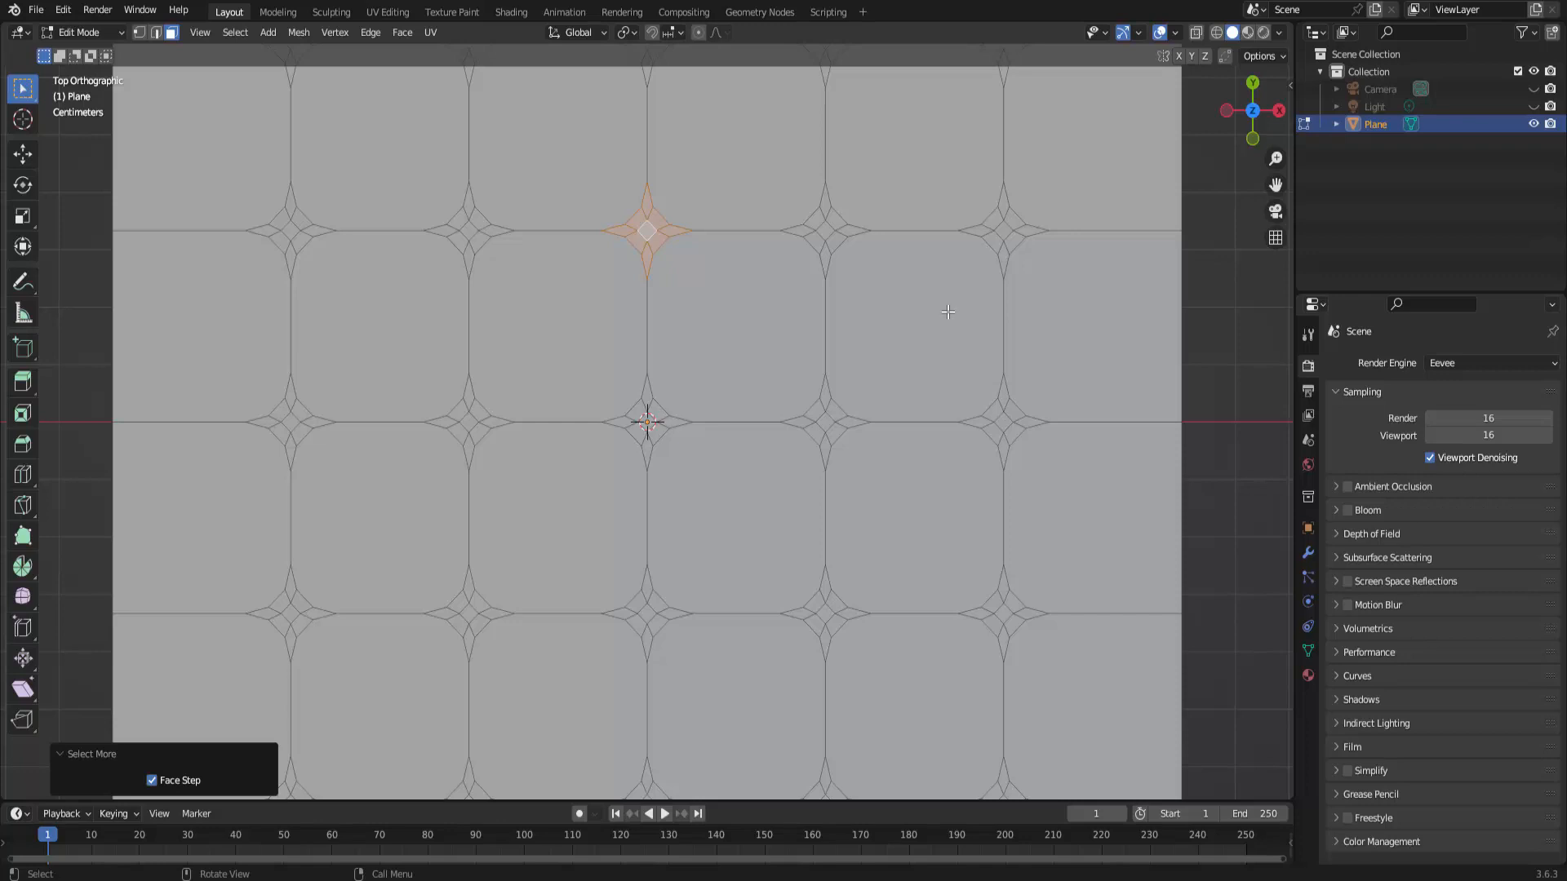
pyautogui.hotkey('shift', 'g')
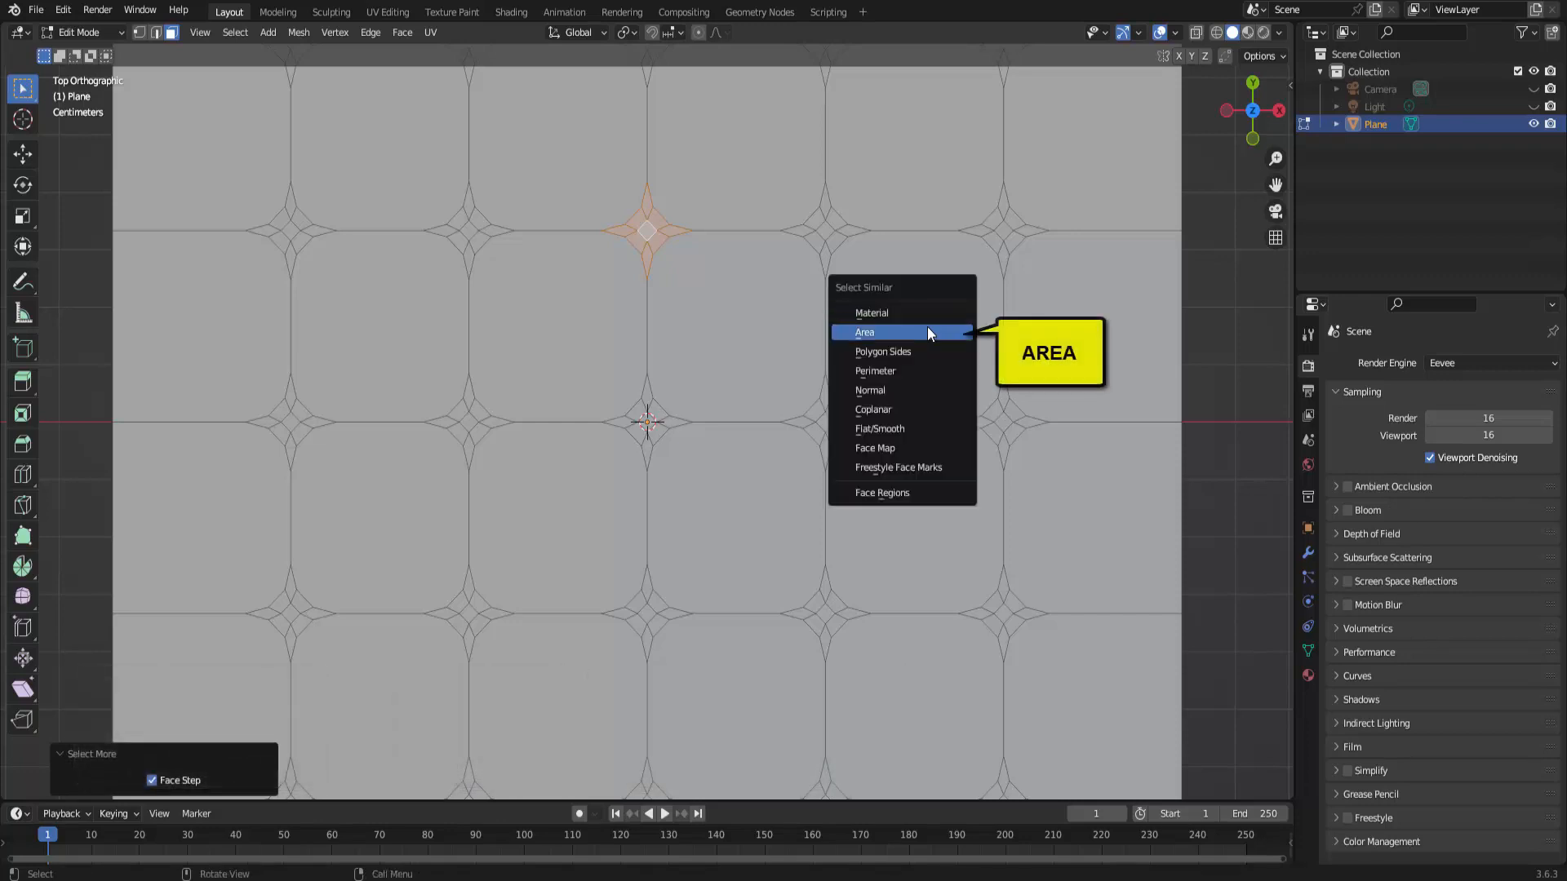
pyautogui.click(930, 331)
pyautogui.scroll(-1, 983, 313)
pyautogui.scroll(-3, 983, 314)
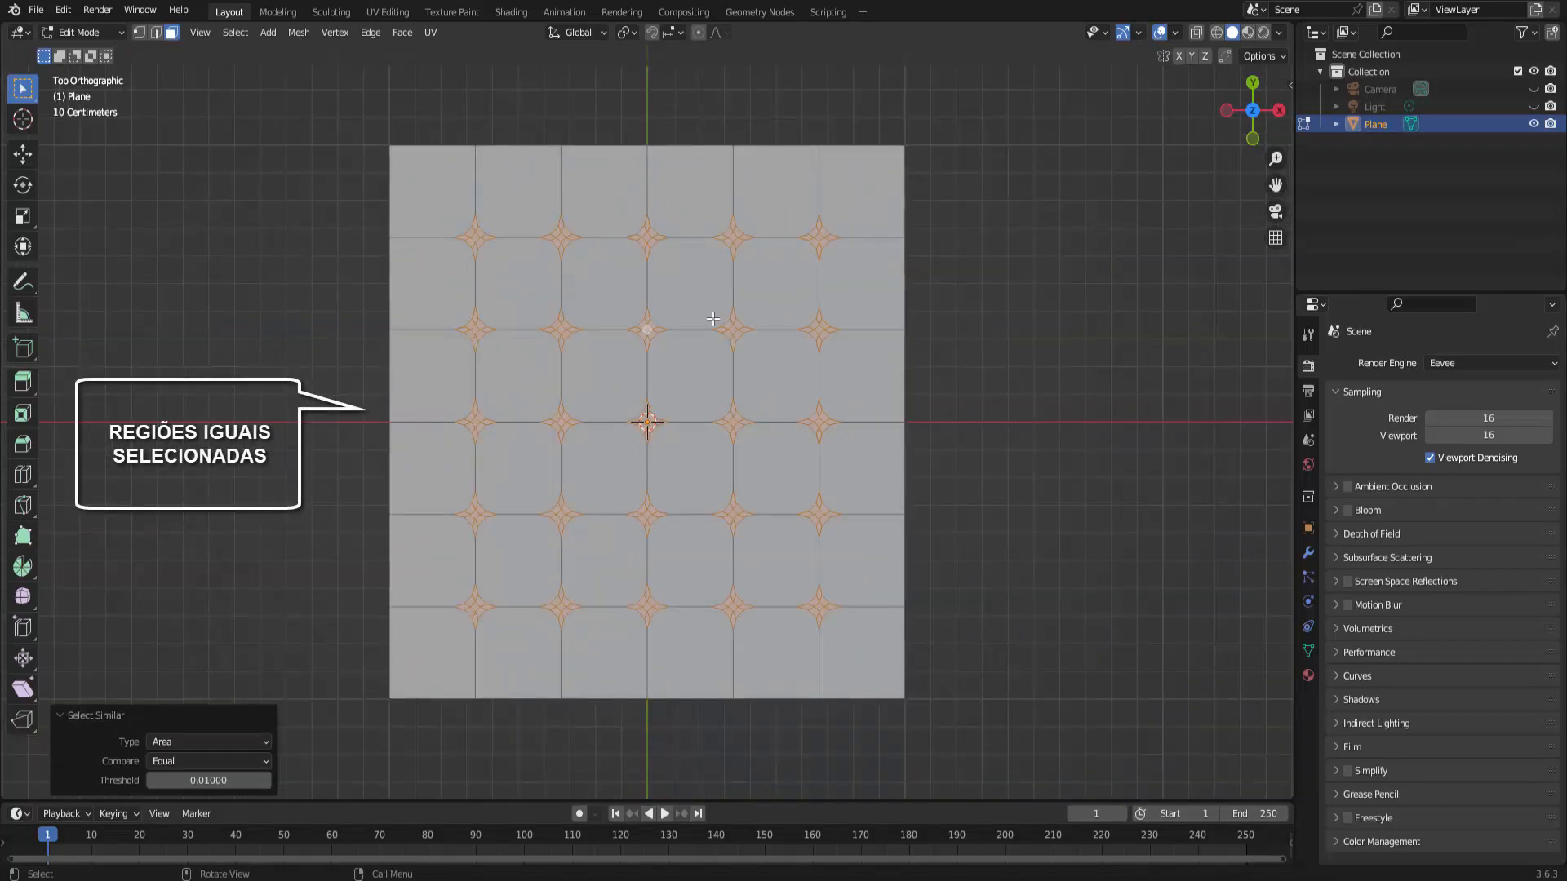
pyautogui.scroll(4, 818, 383)
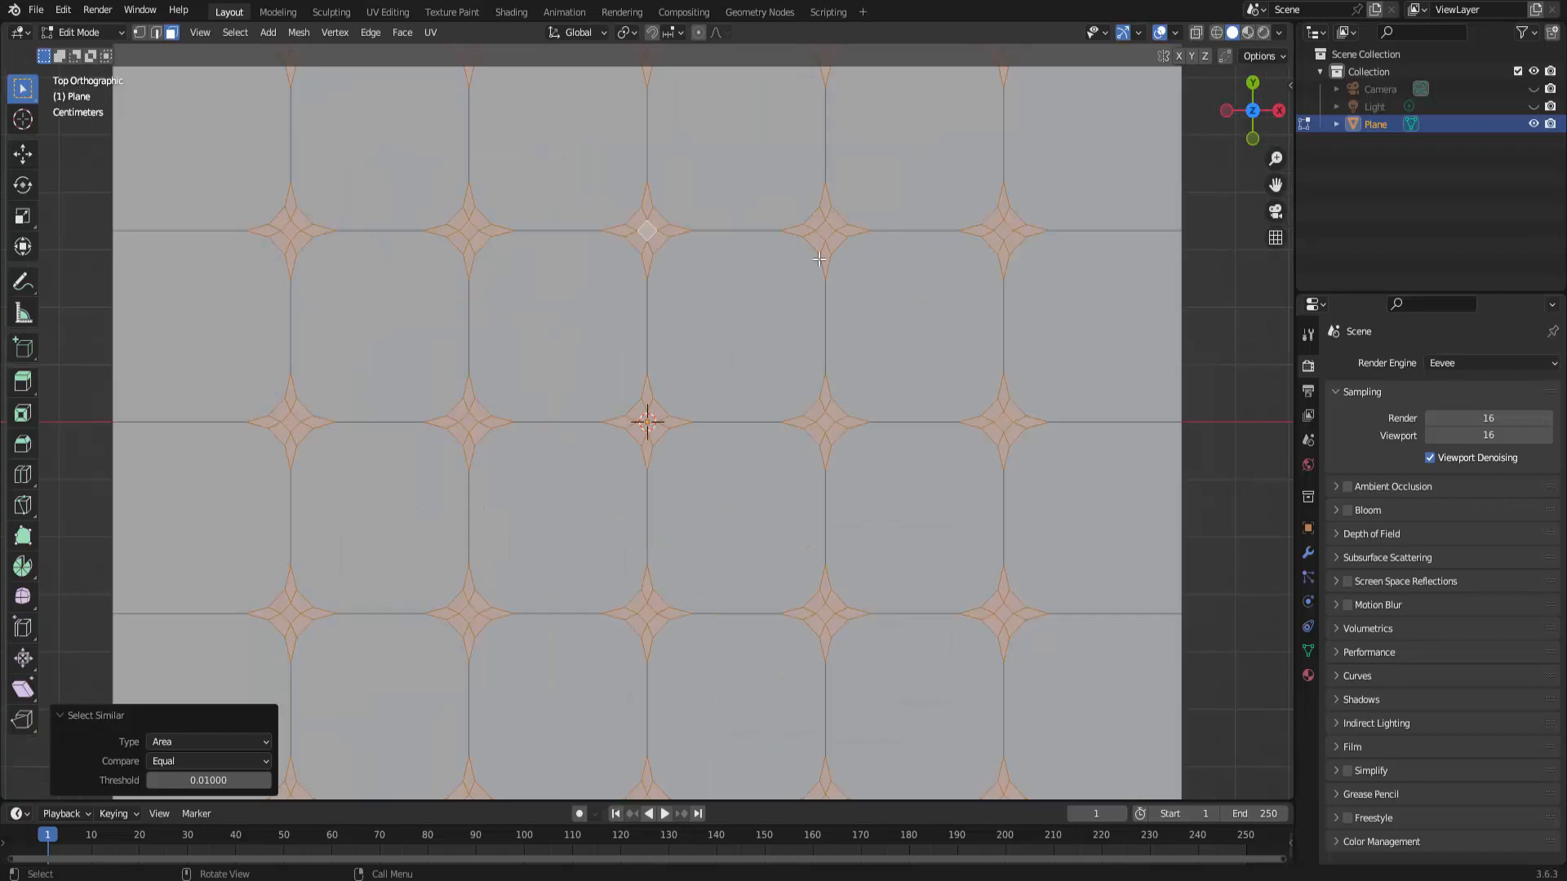
pyautogui.scroll(-4, 920, 306)
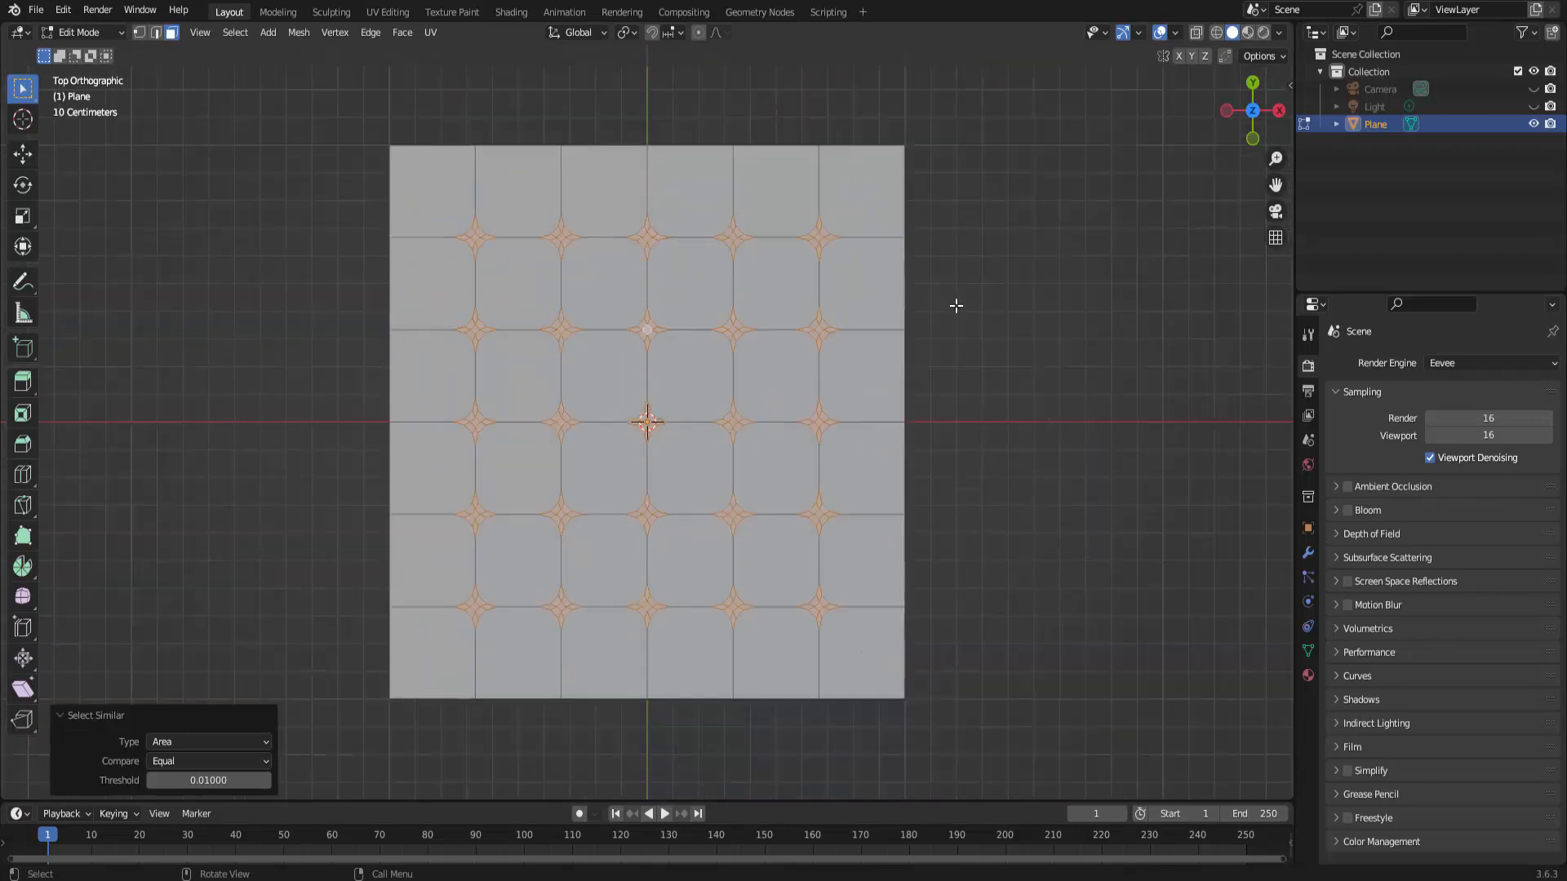
# Step: Duplicate the selected star faces in place and separate the selection into its own object
pyautogui.hotkey('shift', 'd')
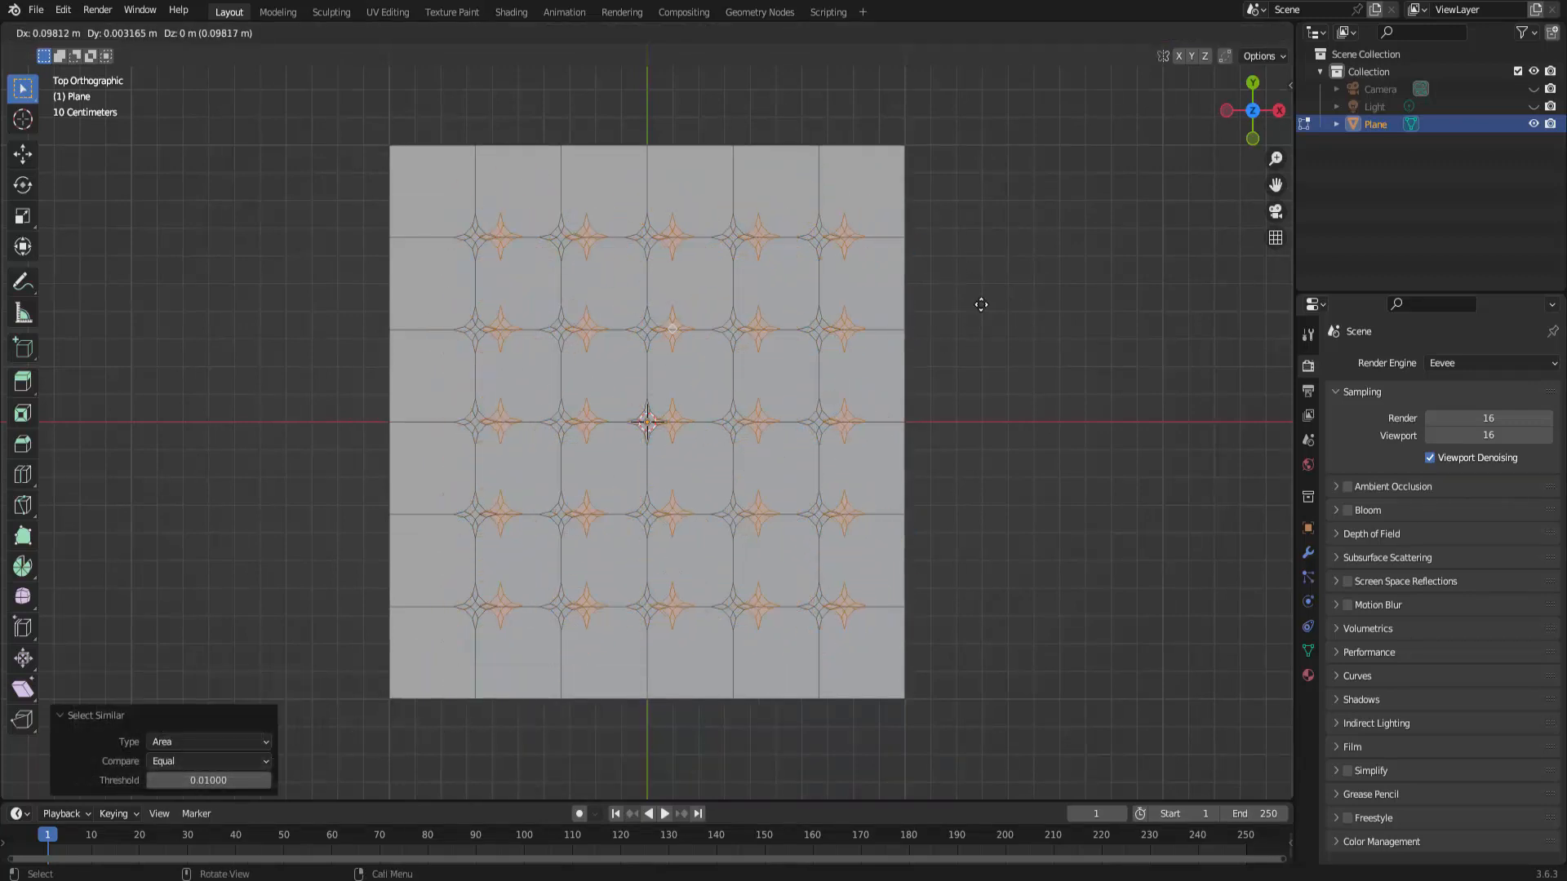
pyautogui.press('Escape')
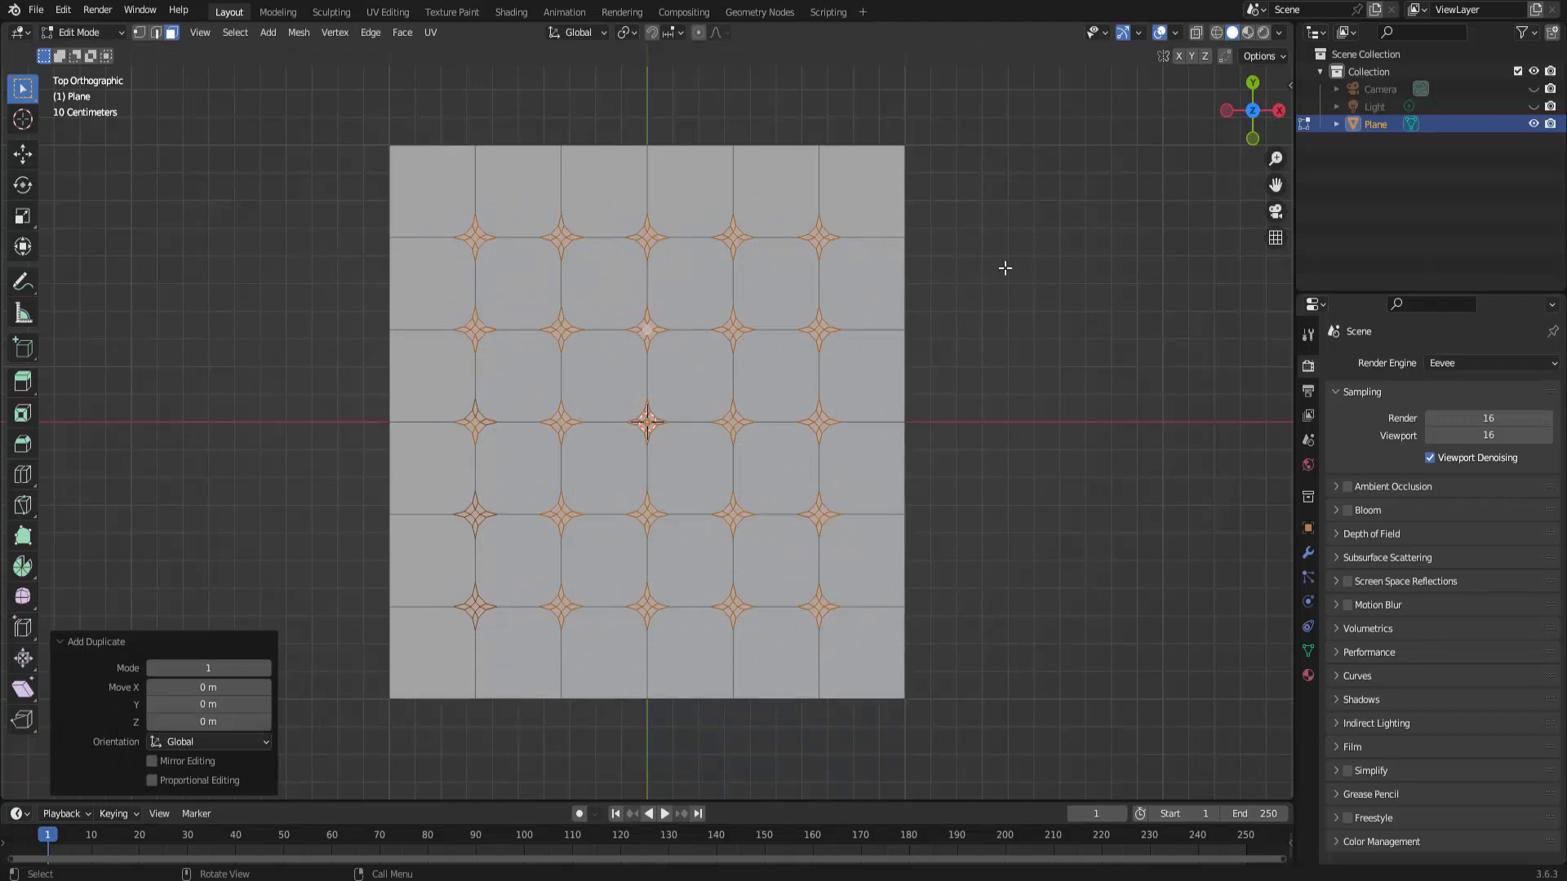
pyautogui.press('p')
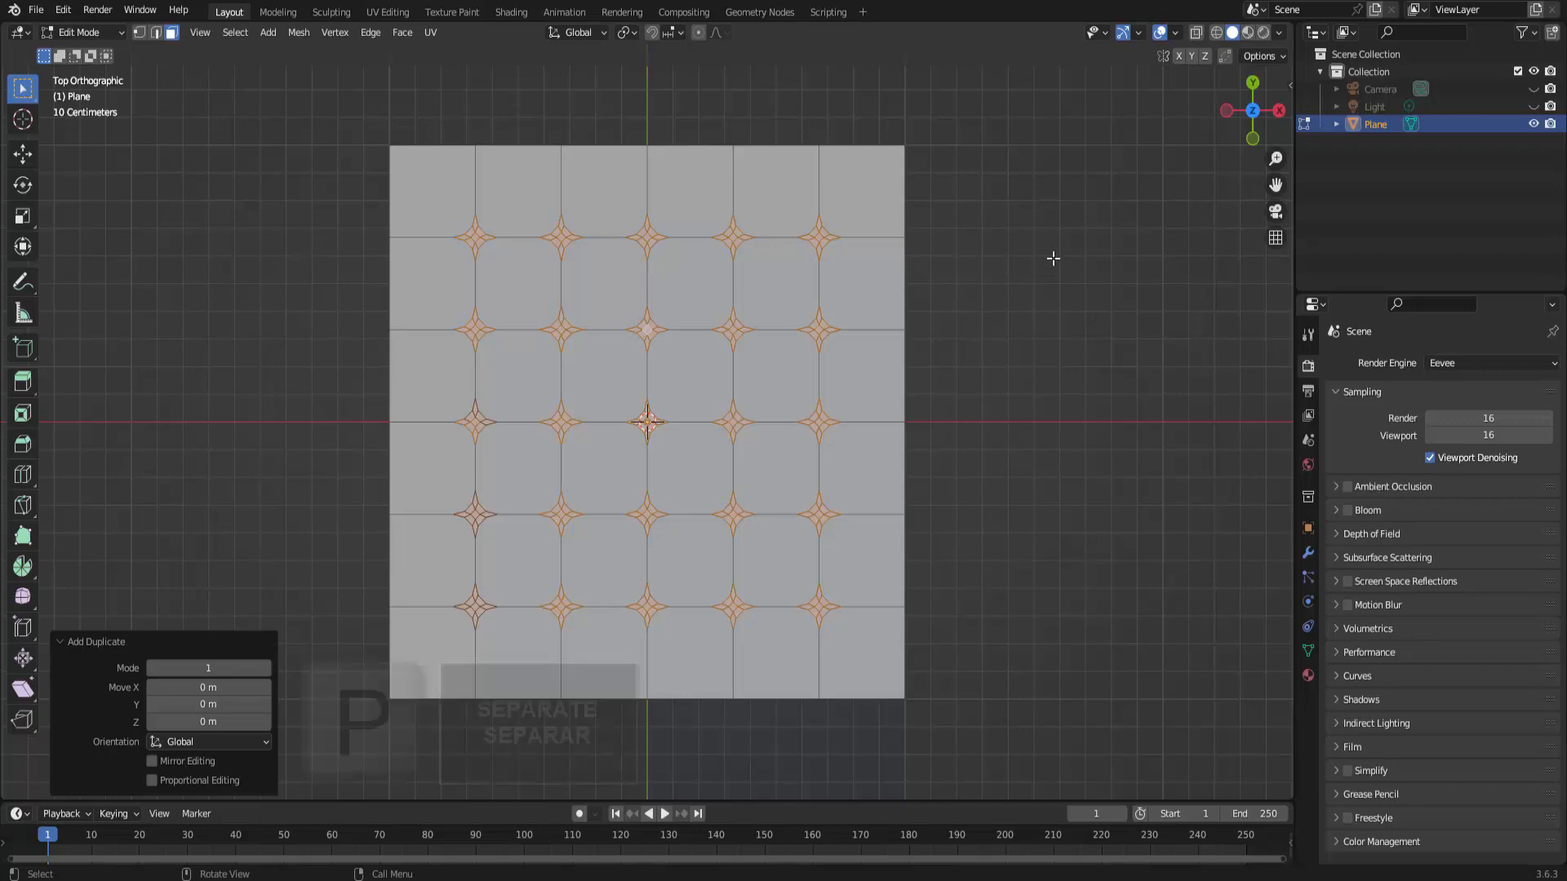
pyautogui.press('p')
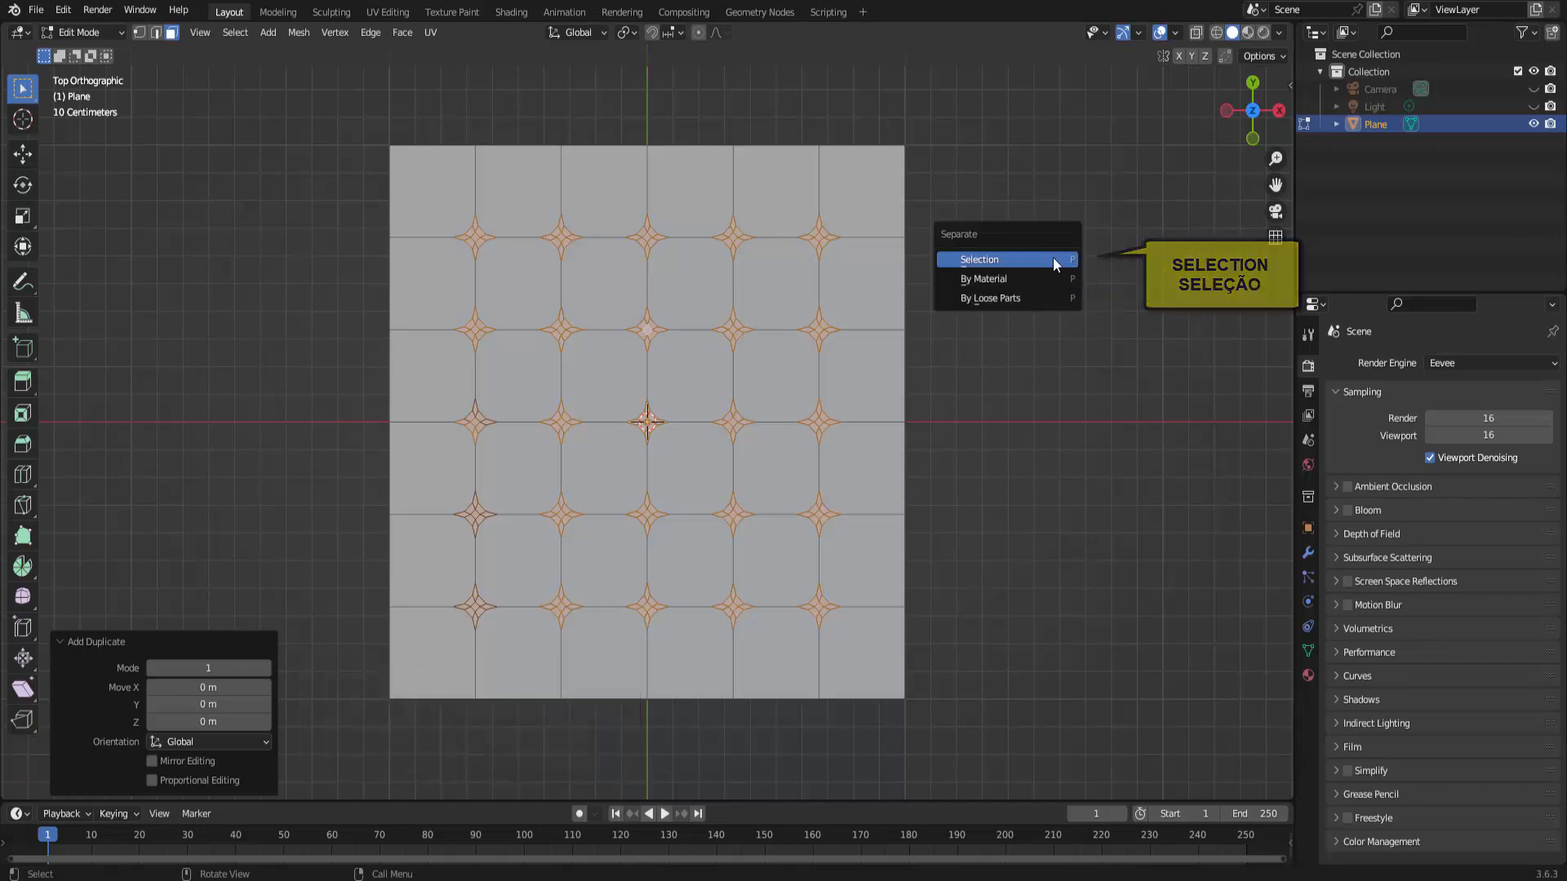
pyautogui.click(1053, 259)
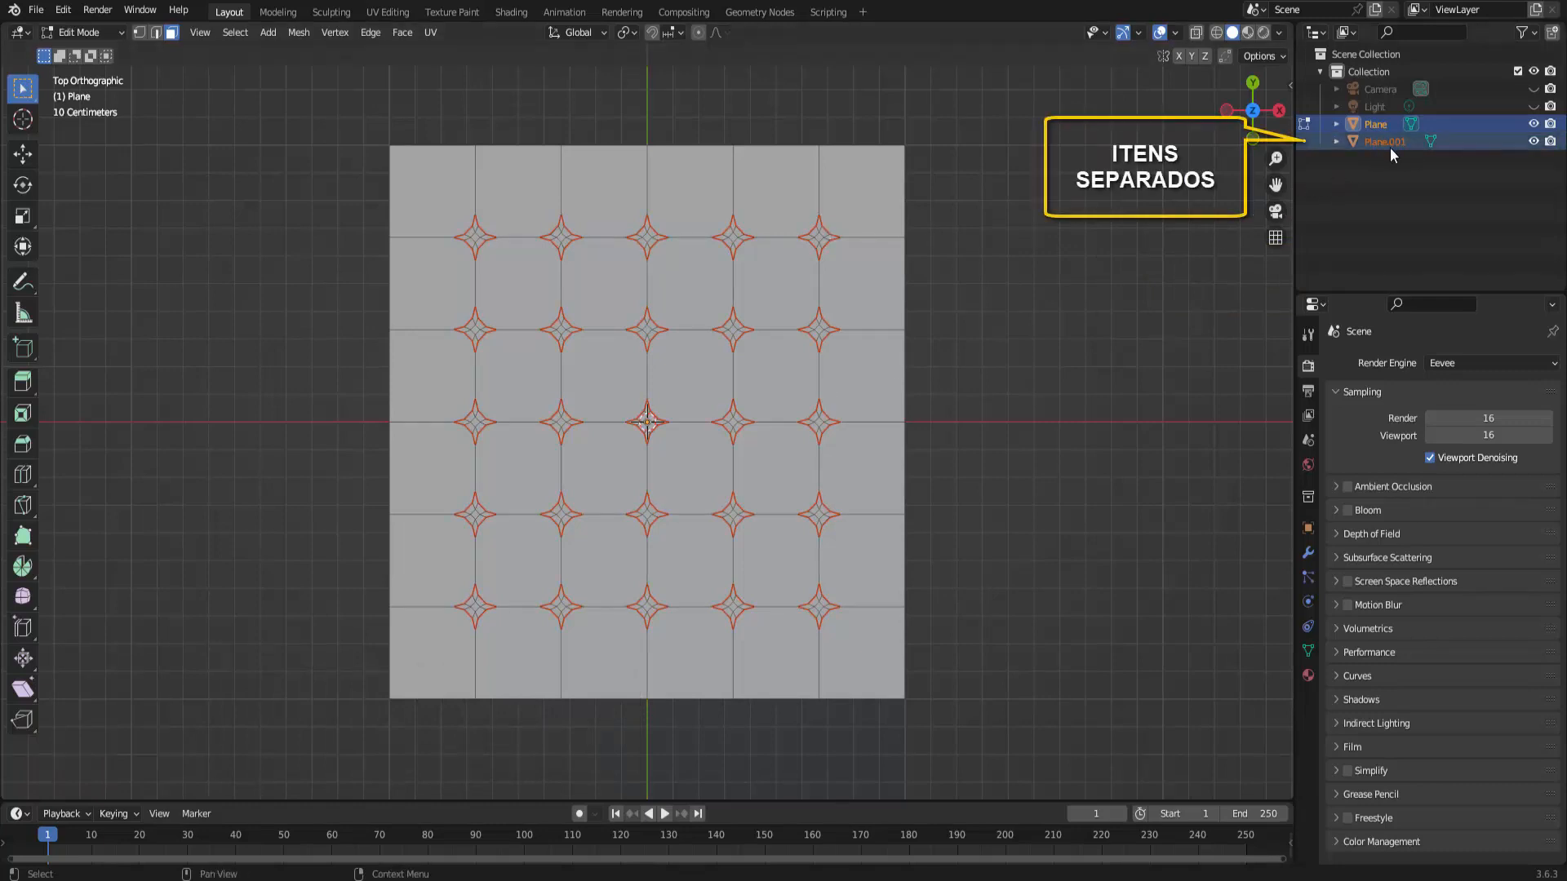
# Step: Hide the separated star copy in the viewport and disable it in renders
pyautogui.click(1368, 143)
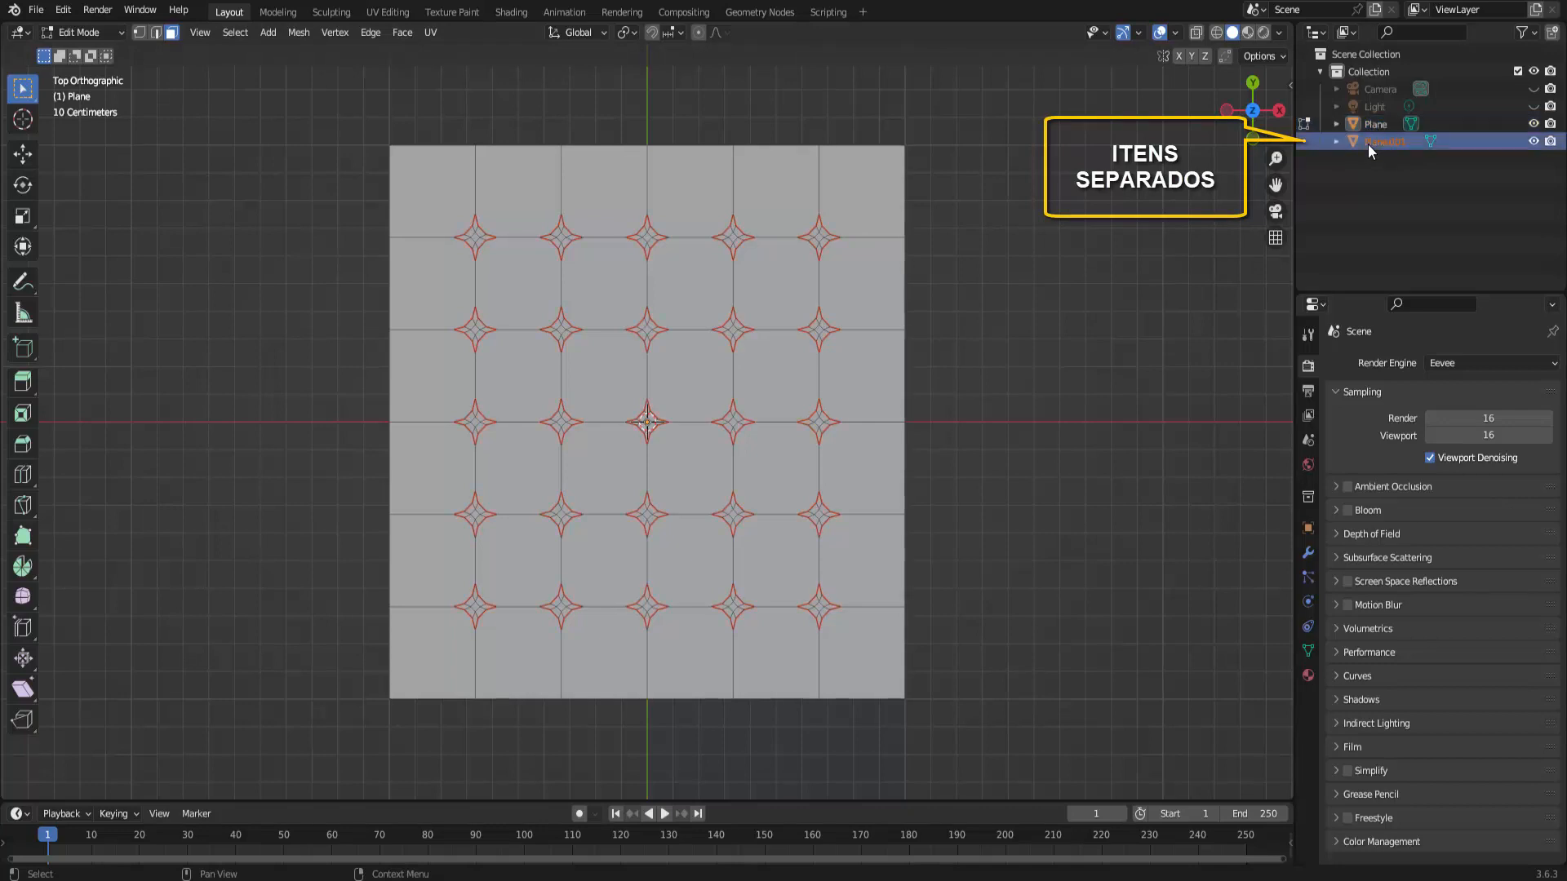
pyautogui.click(1379, 127)
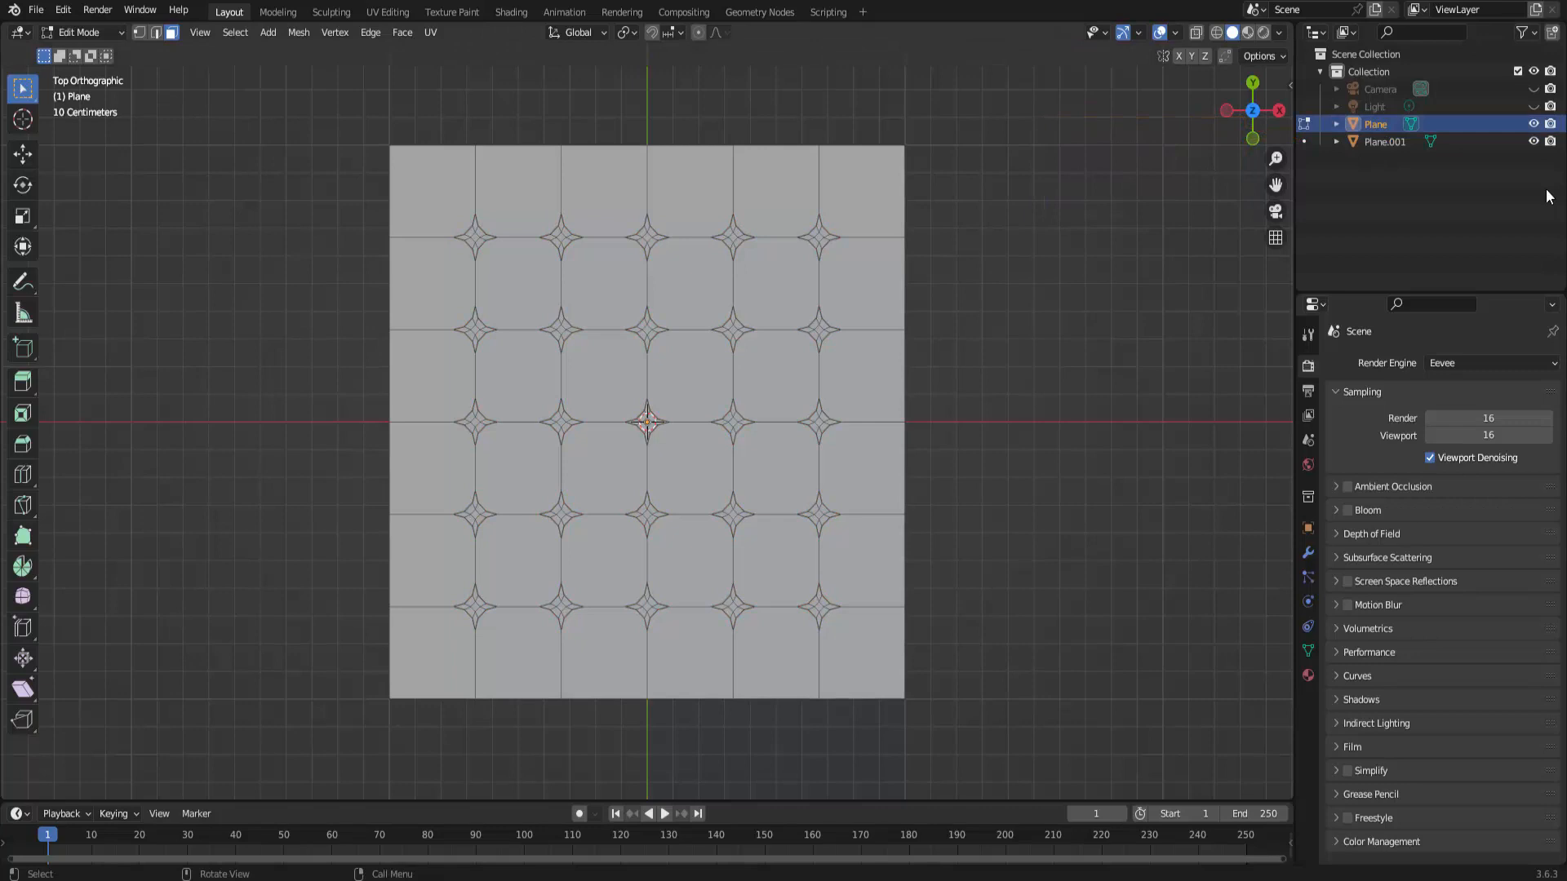
pyautogui.click(1399, 142)
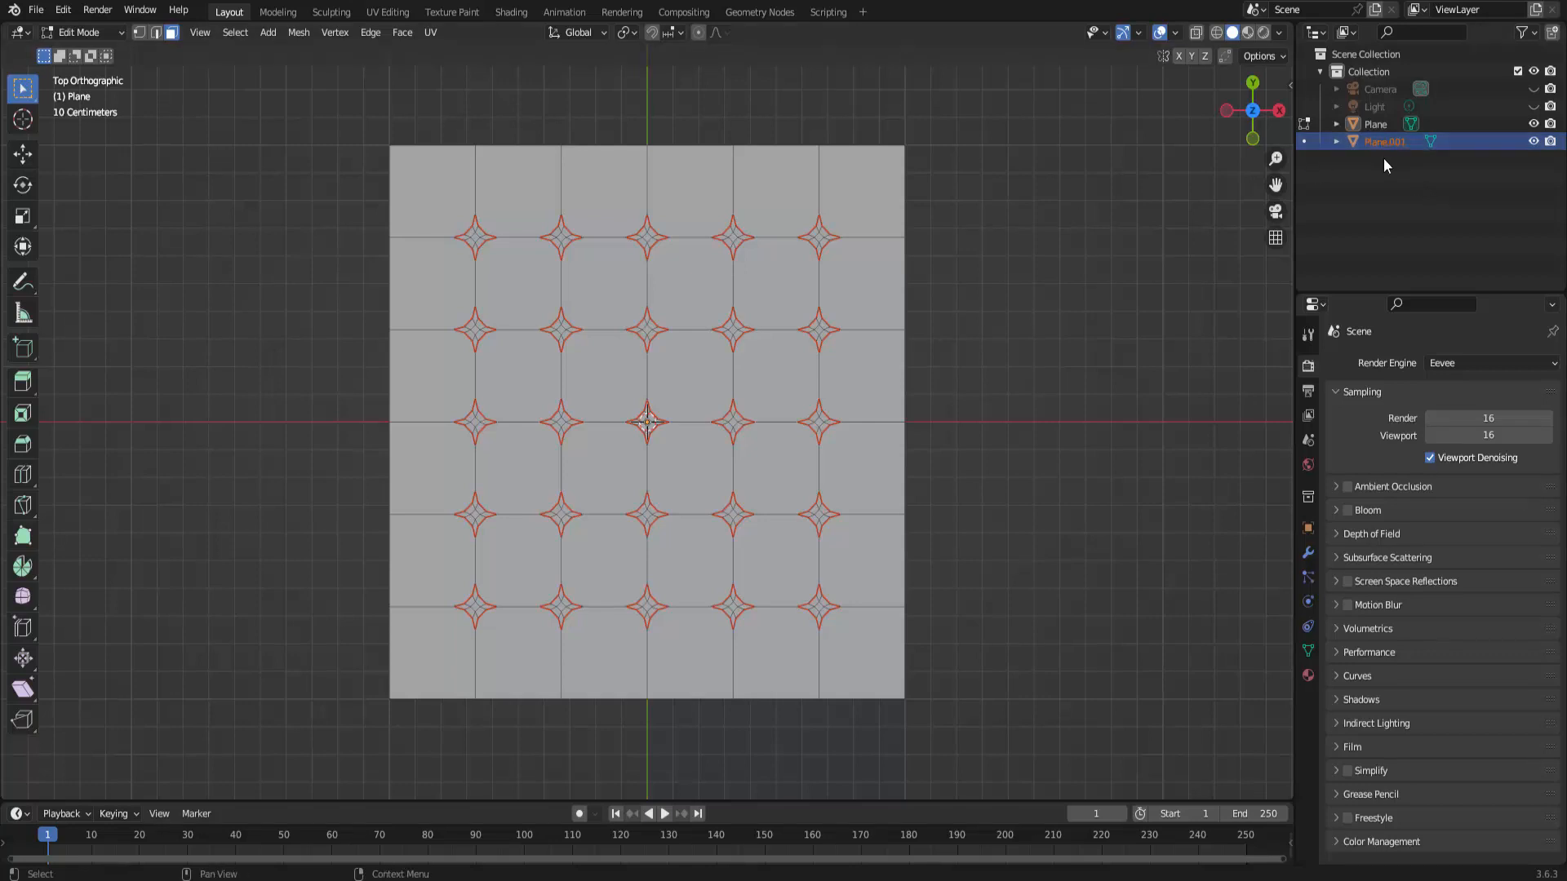
pyautogui.click(1534, 143)
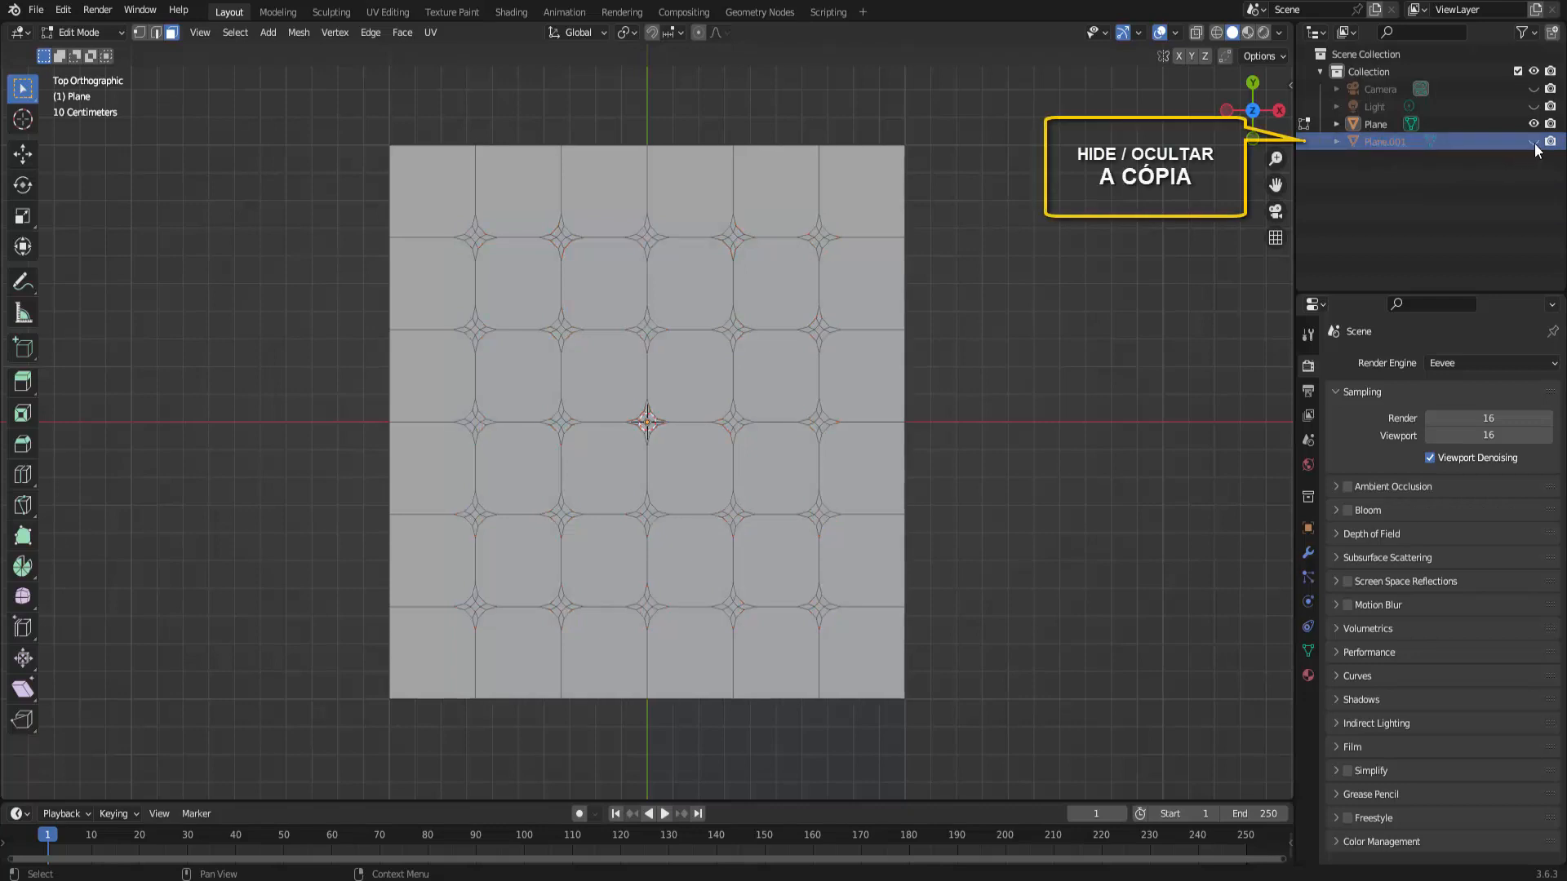
pyautogui.click(1550, 142)
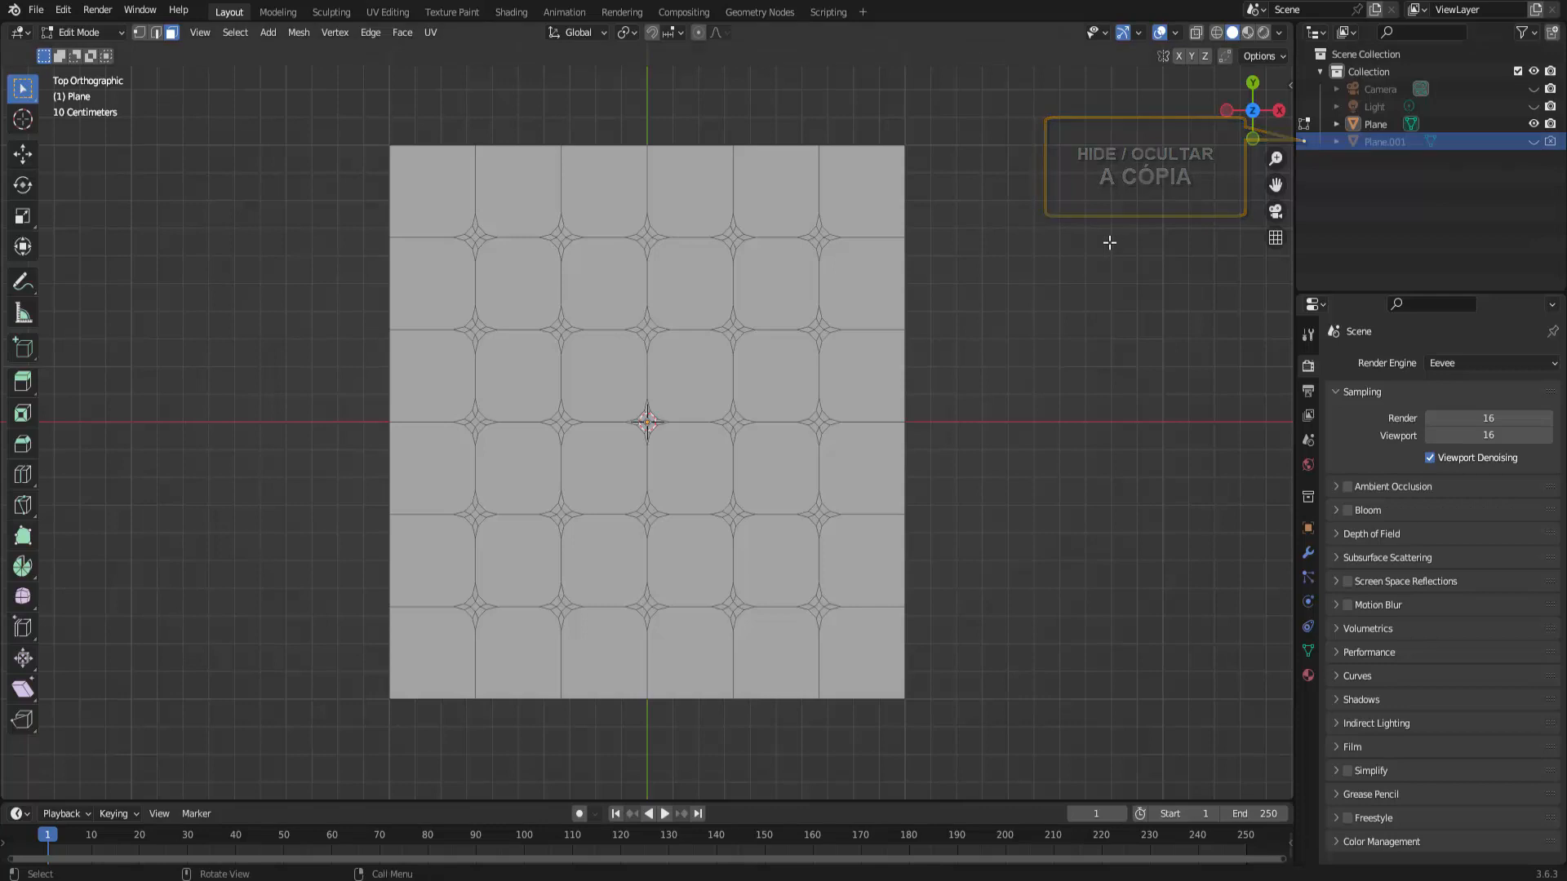
# Step: Select one star on the panel, extend the selection to all faces of similar area, and delete the selected faces
pyautogui.scroll(2, 1097, 242)
pyautogui.scroll(2, 1097, 242)
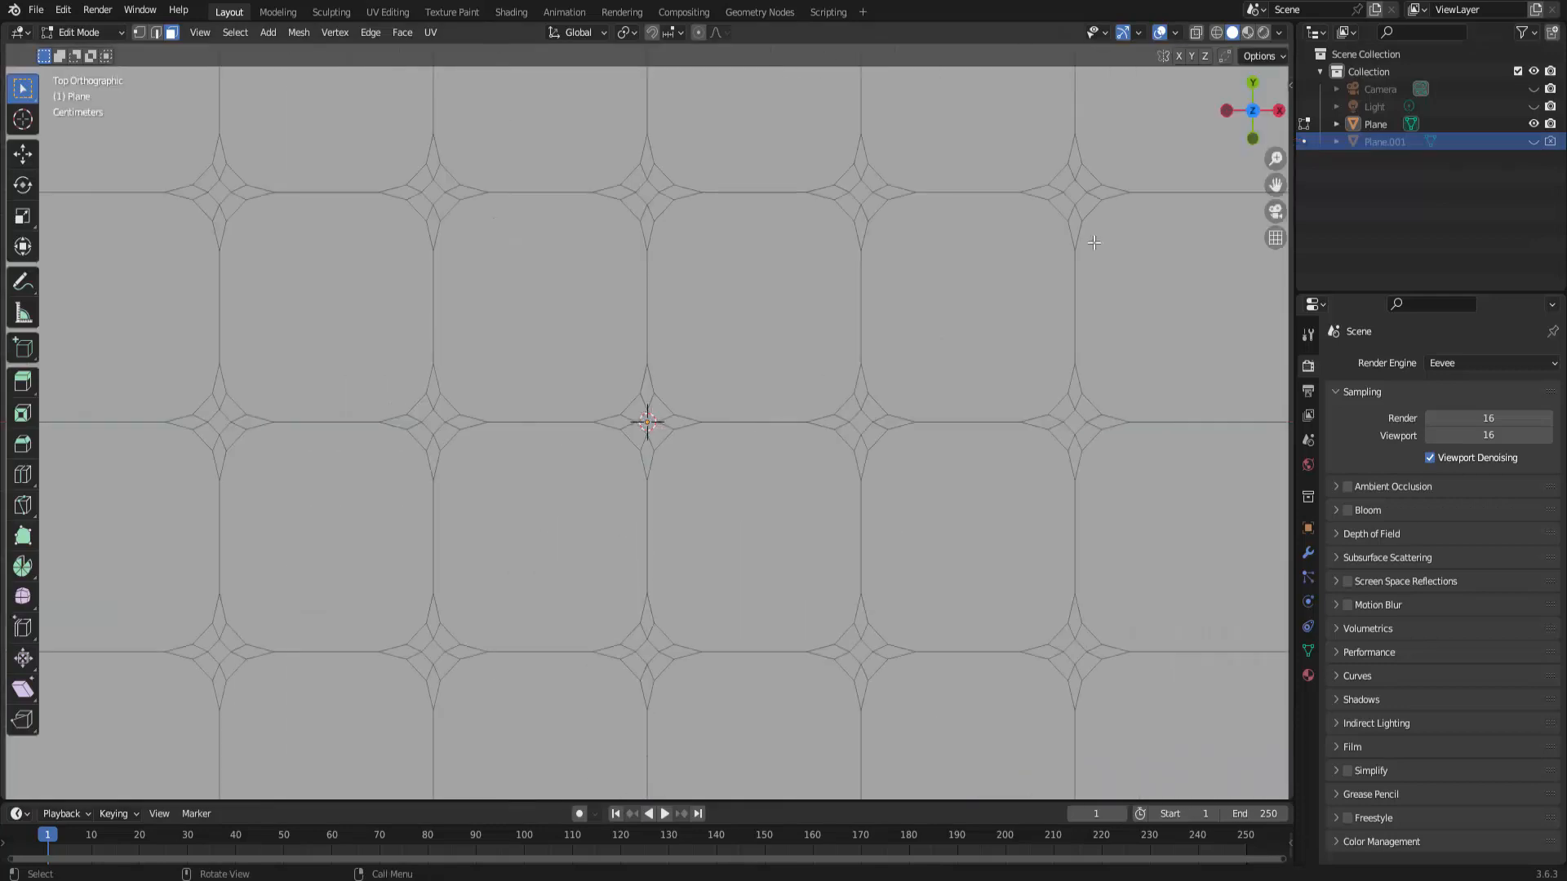
pyautogui.click(648, 191)
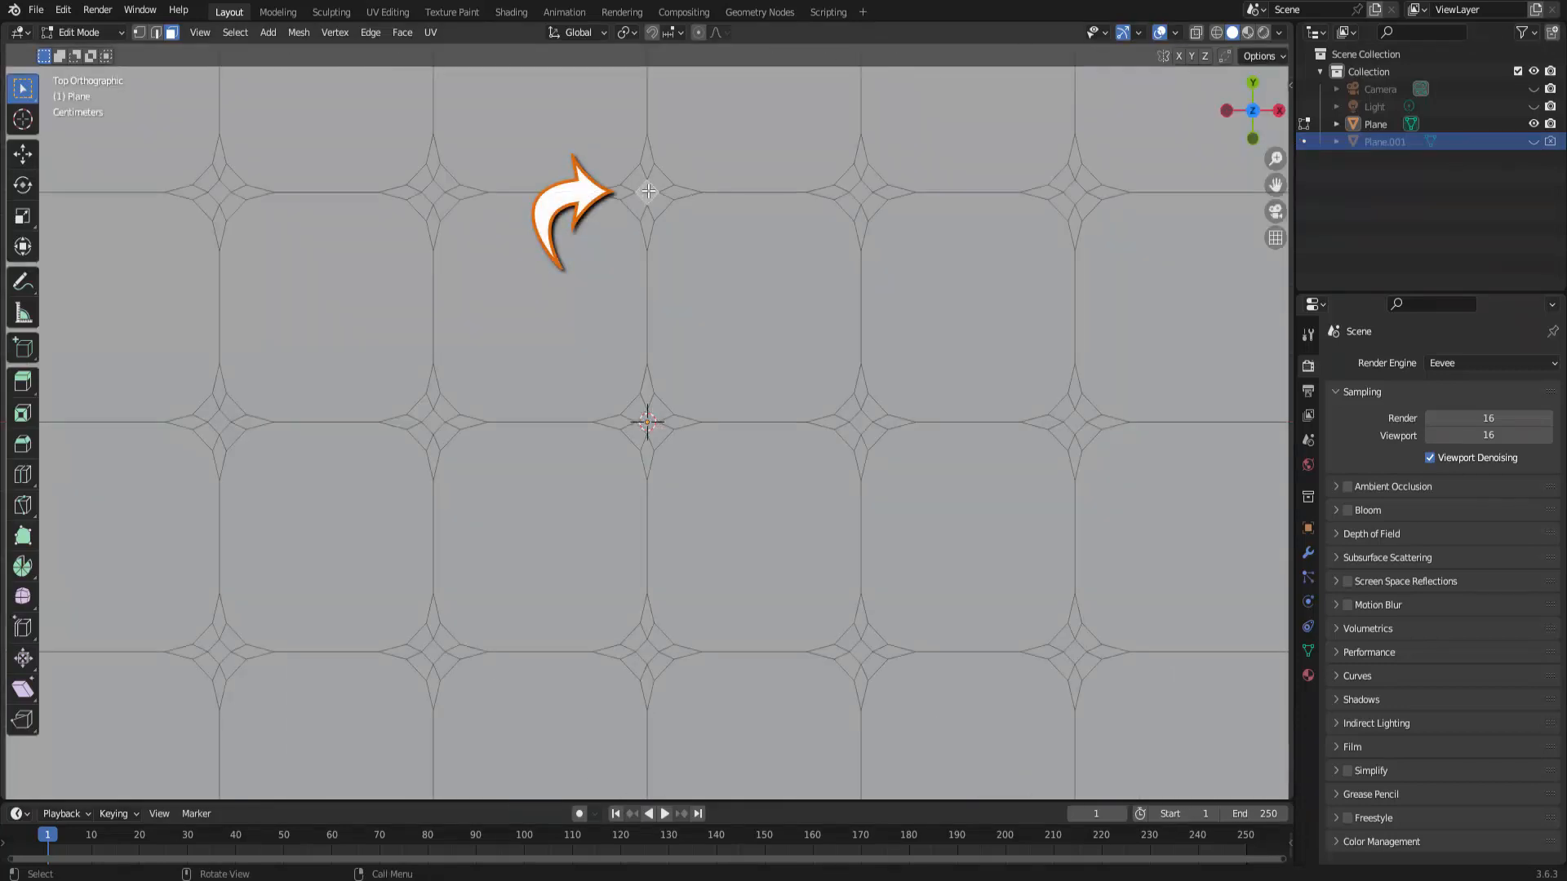
pyautogui.press('KP_Decimal')
pyautogui.press('KP_5')
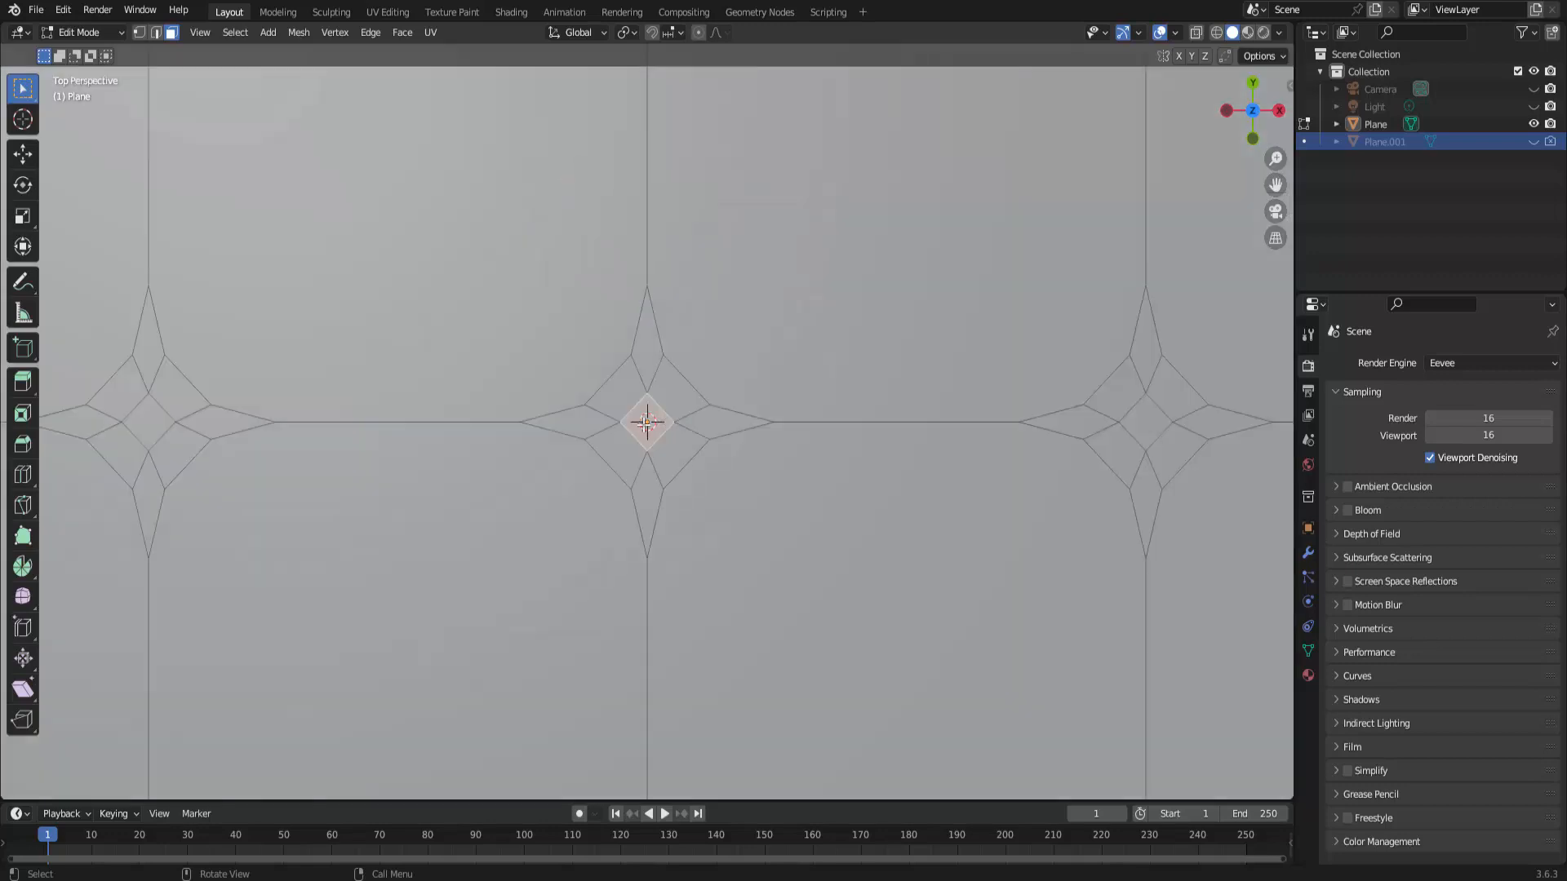
pyautogui.press('ctrl+KP_Add')
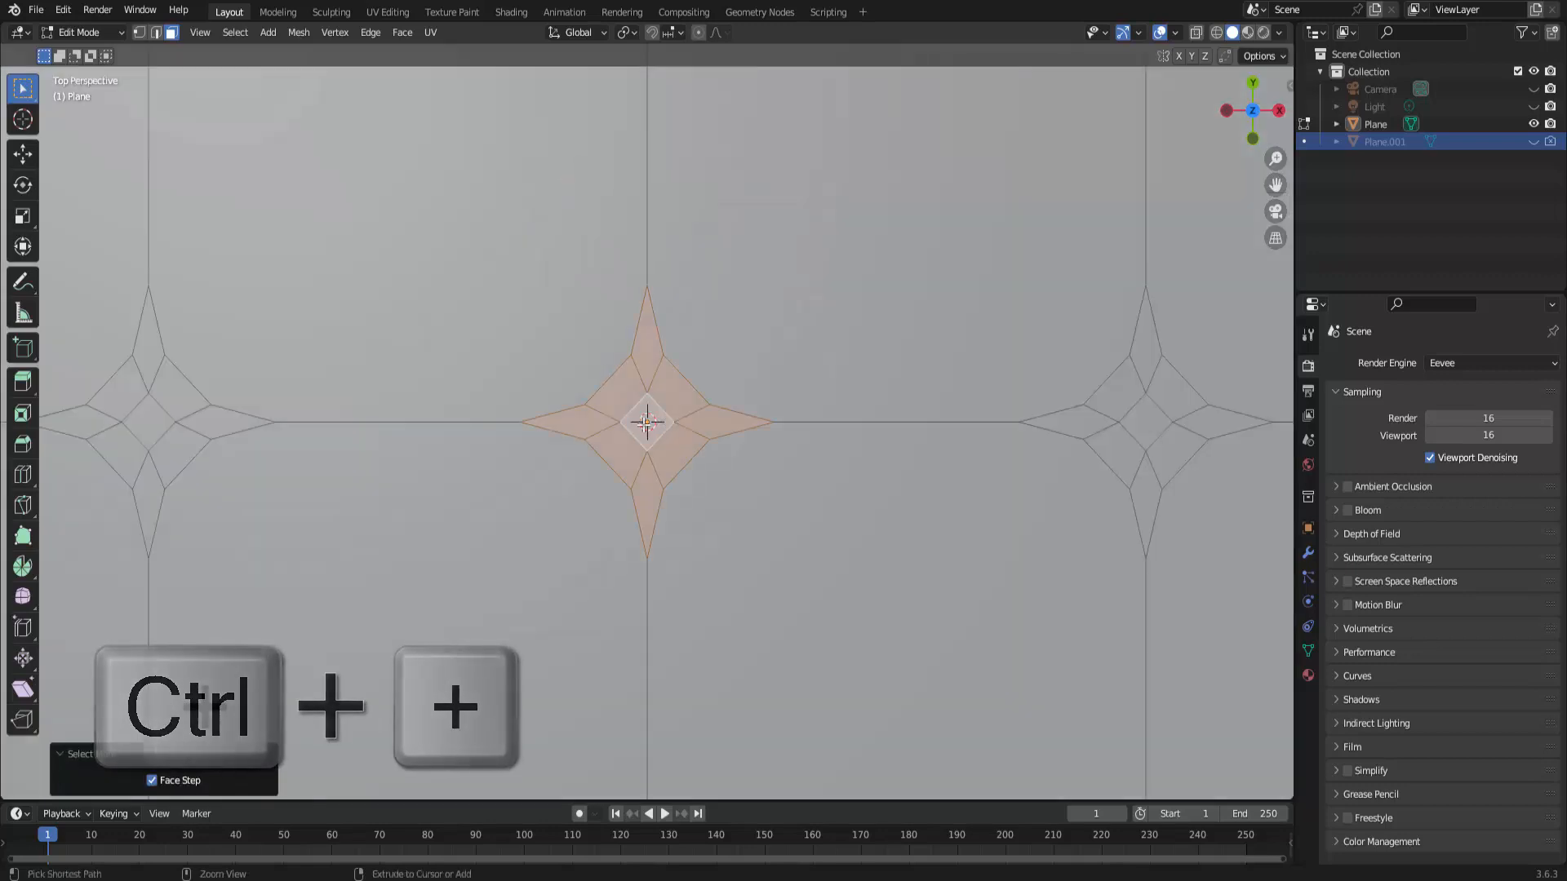
pyautogui.scroll(-9, 646, 424)
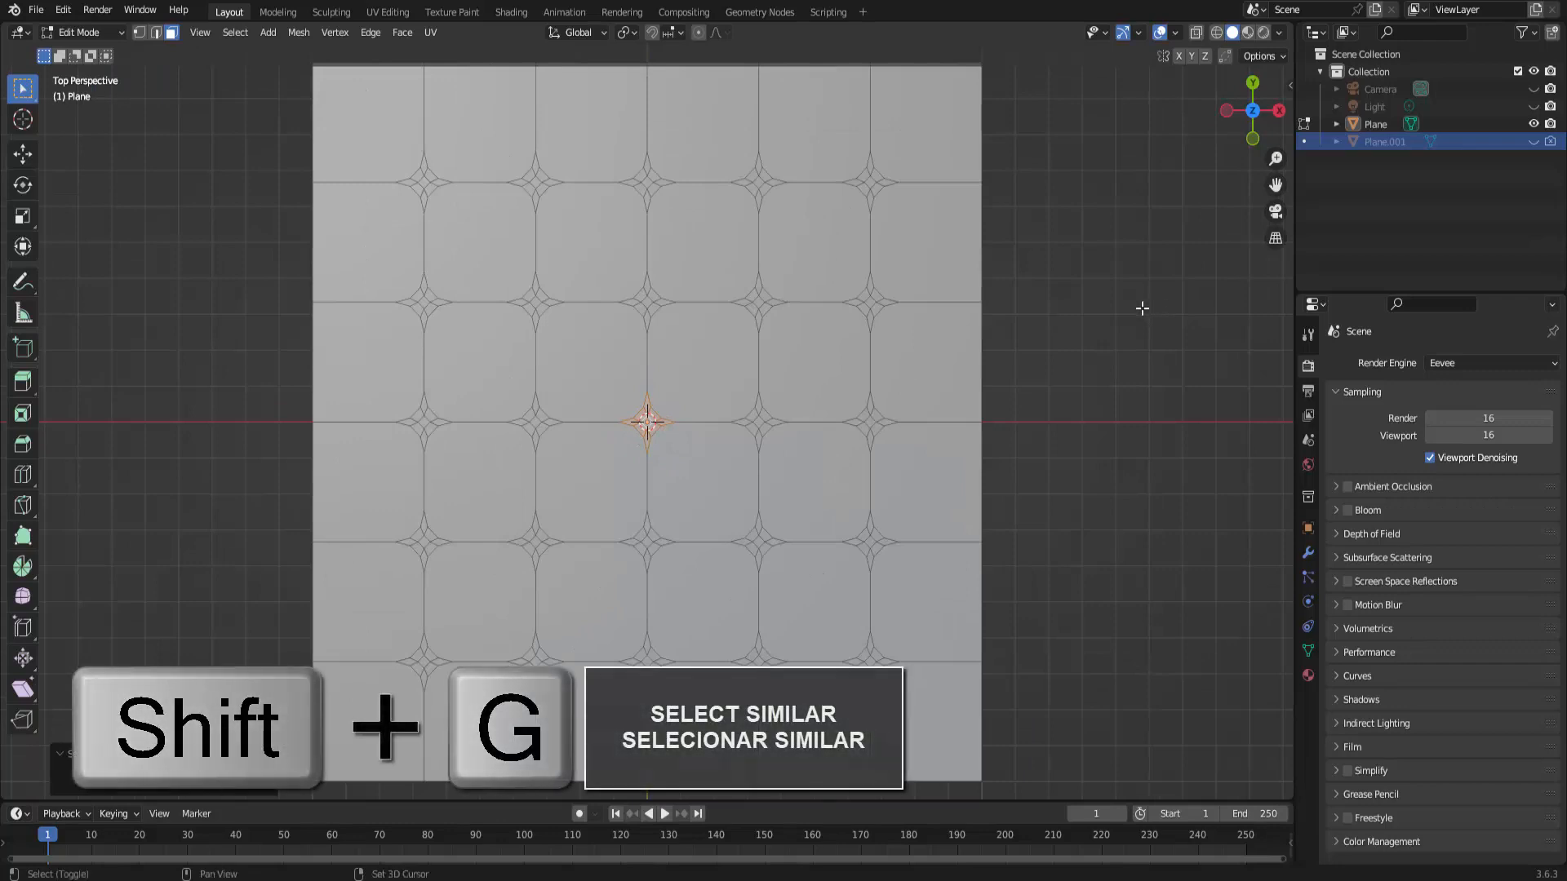
pyautogui.hotkey('shift', 'g')
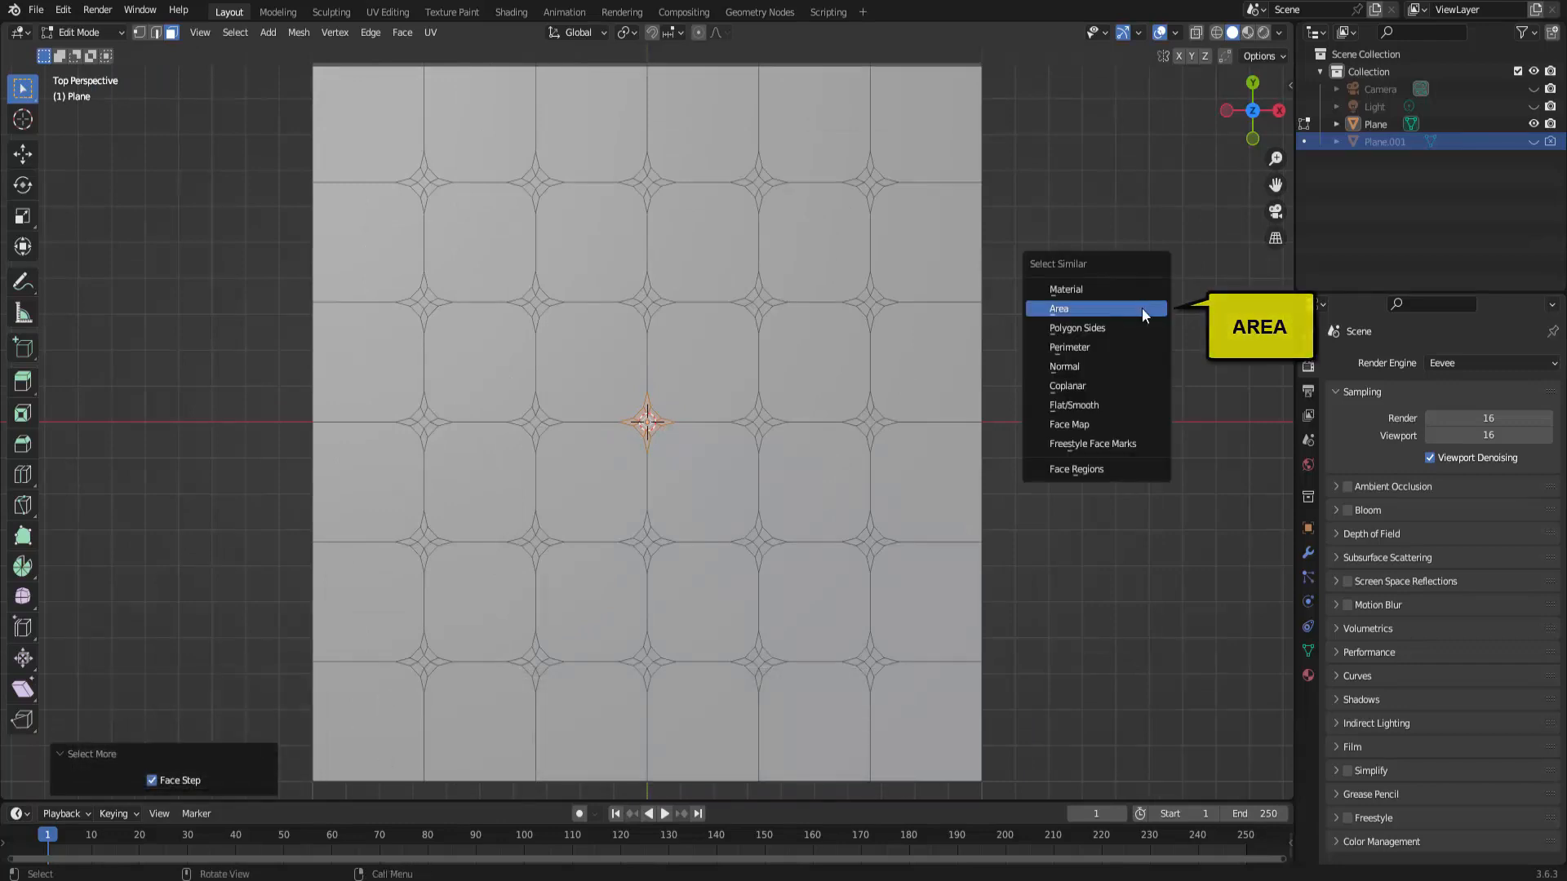
pyautogui.click(1142, 310)
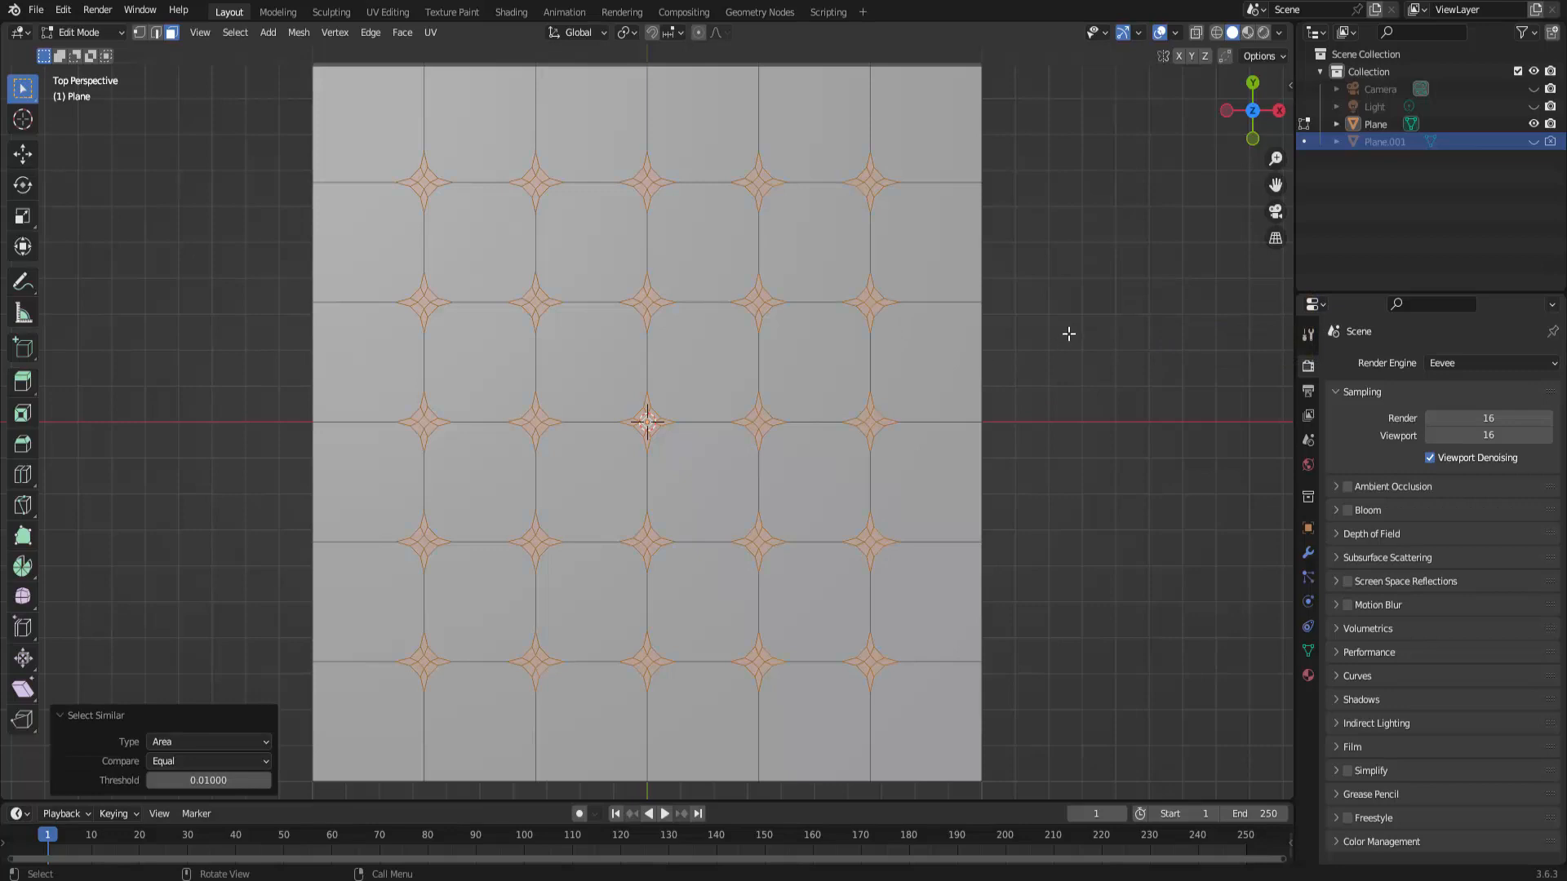
pyautogui.press('x')
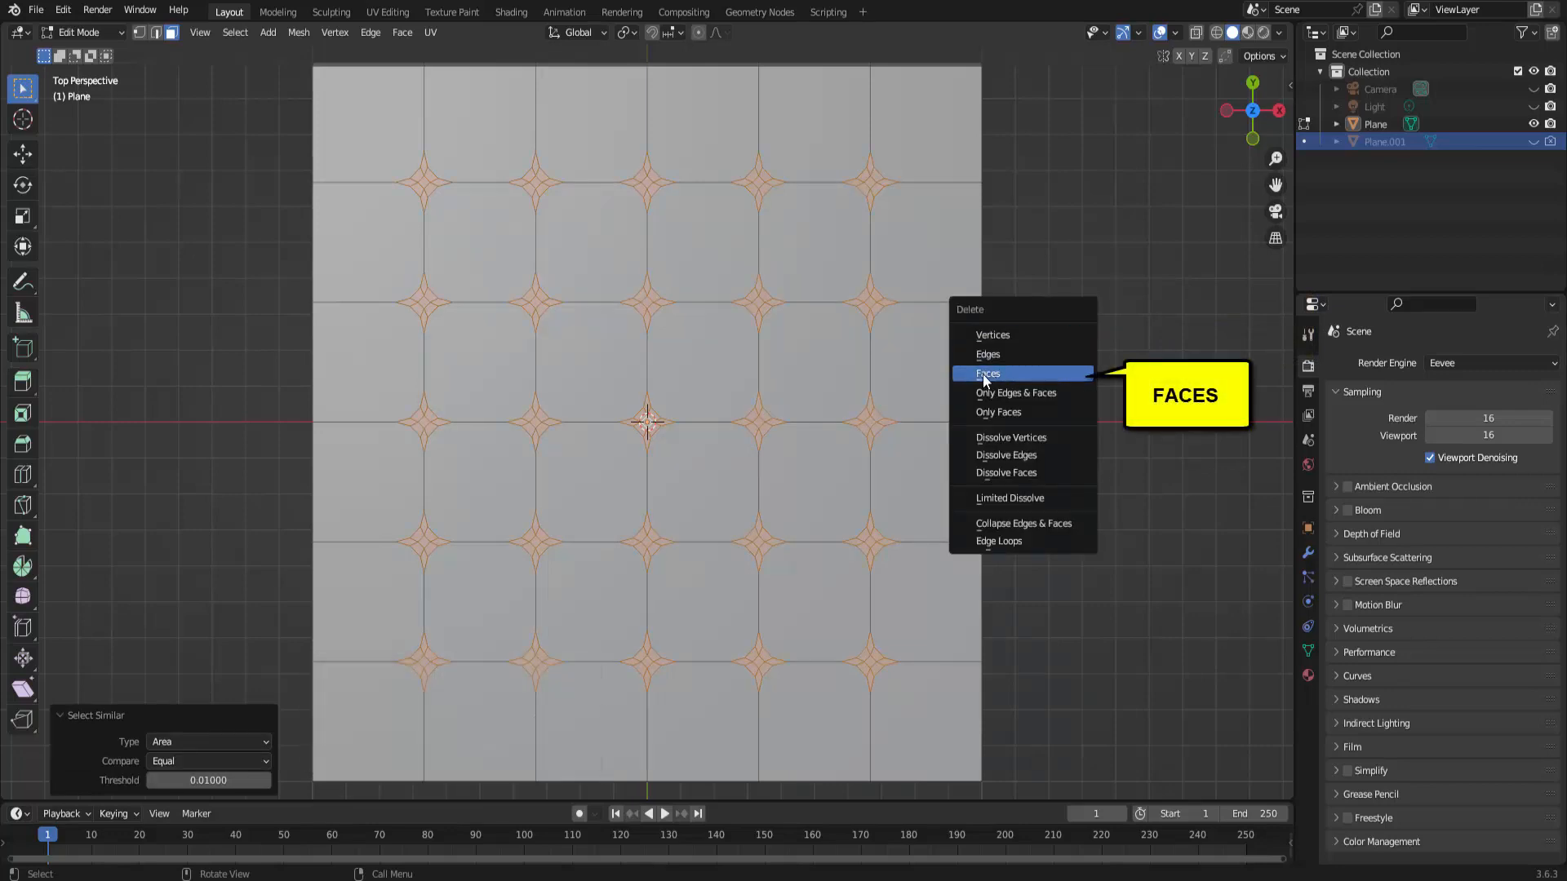
pyautogui.click(1007, 376)
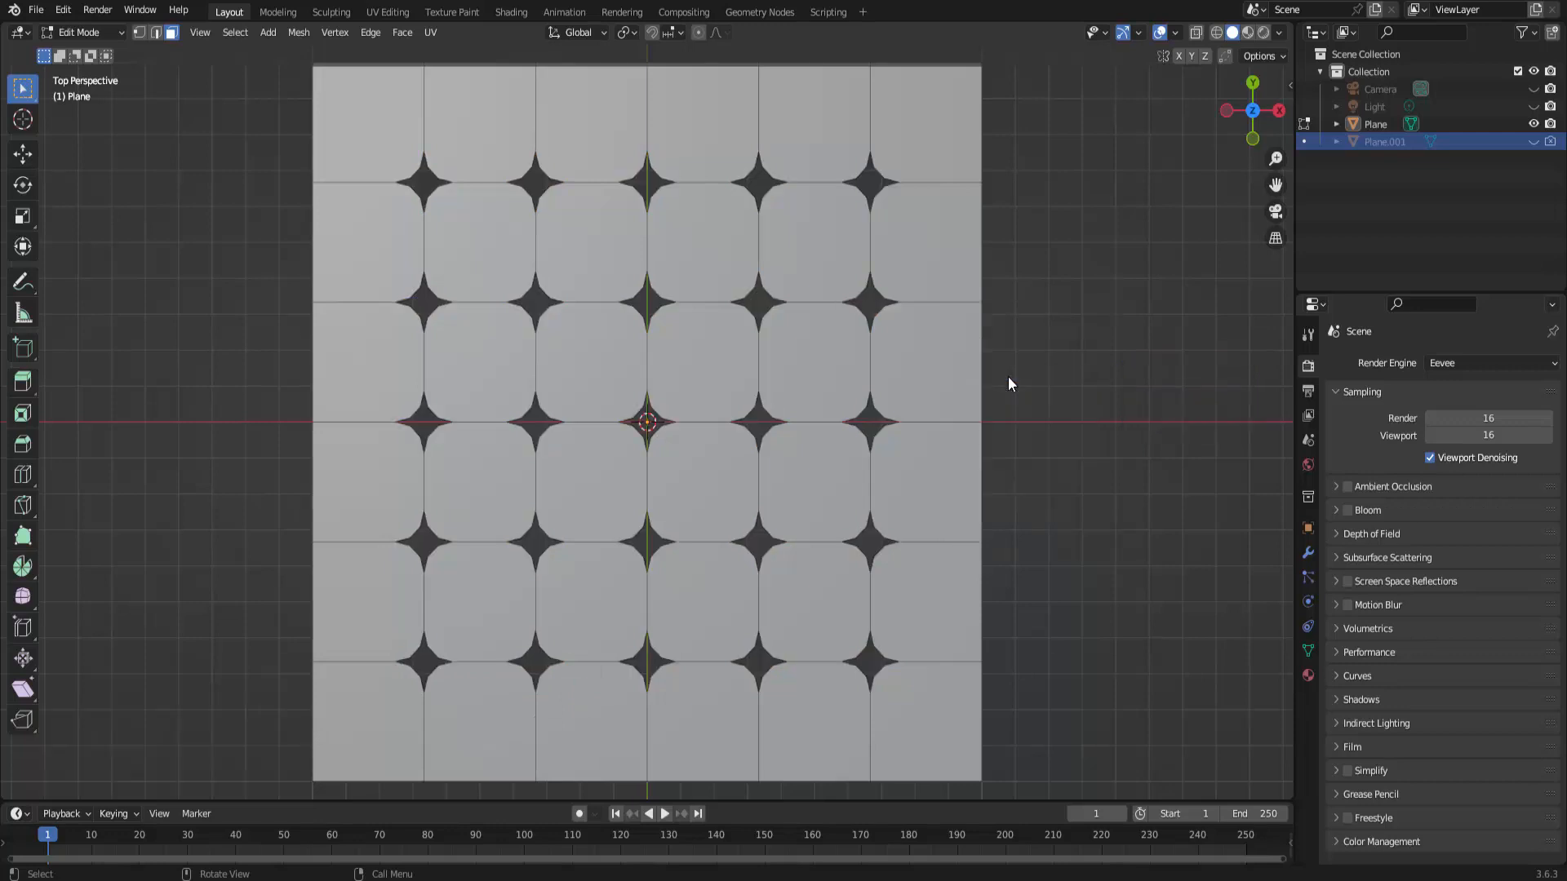
# Step: Return to Object Mode and unhide the separated star copy in the viewport and in renders
pyautogui.scroll(-1, 923, 373)
pyautogui.moveTo(1015, 459); pyautogui.dragTo(956, 330, button='middle')
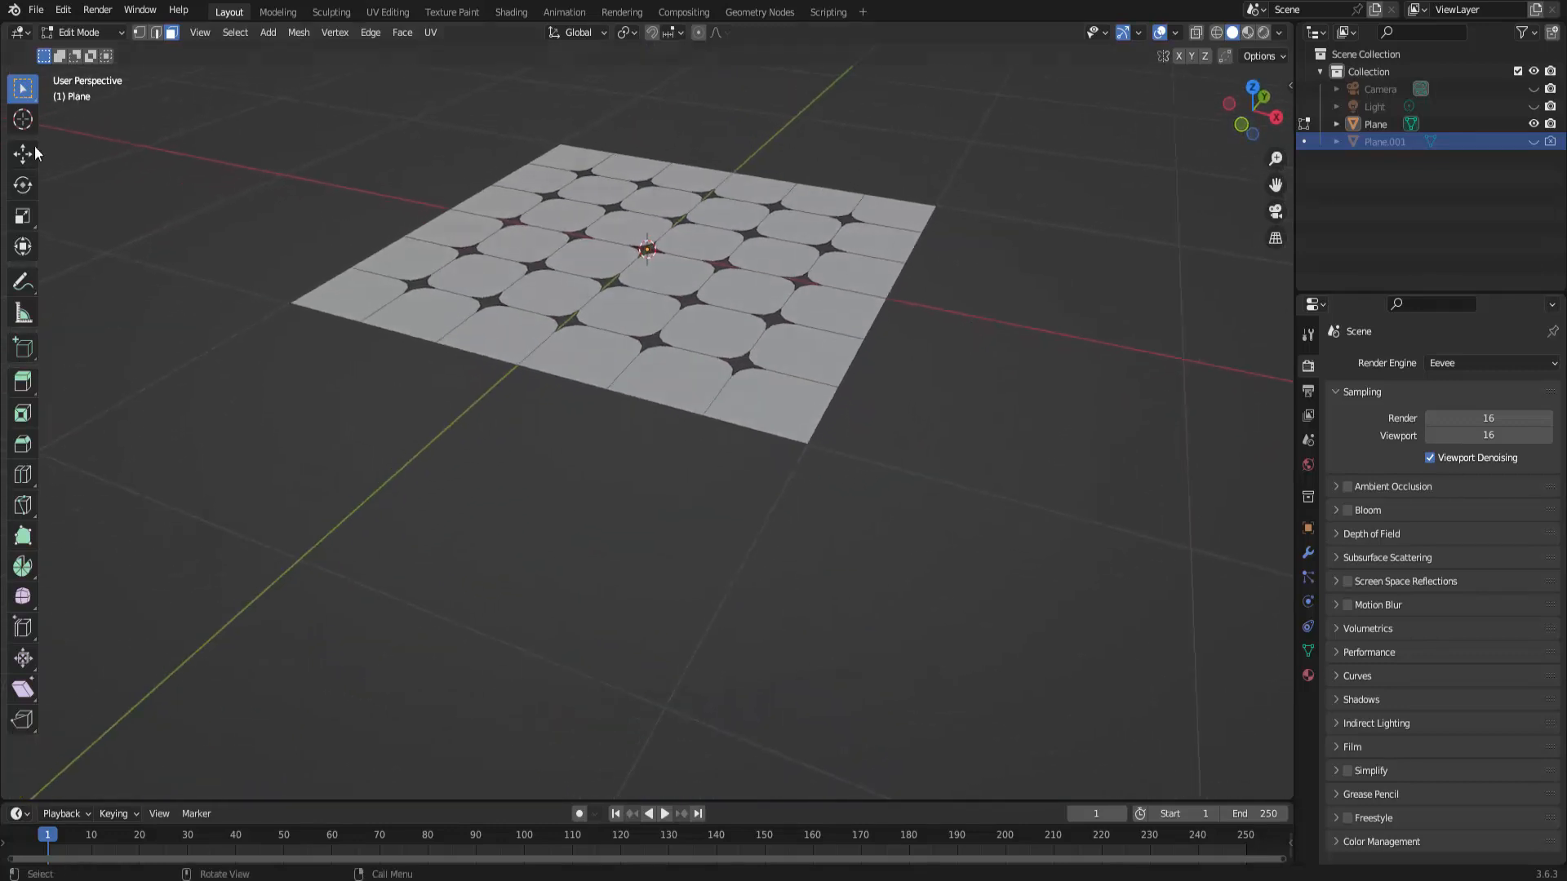
pyautogui.click(79, 33)
pyautogui.click(81, 47)
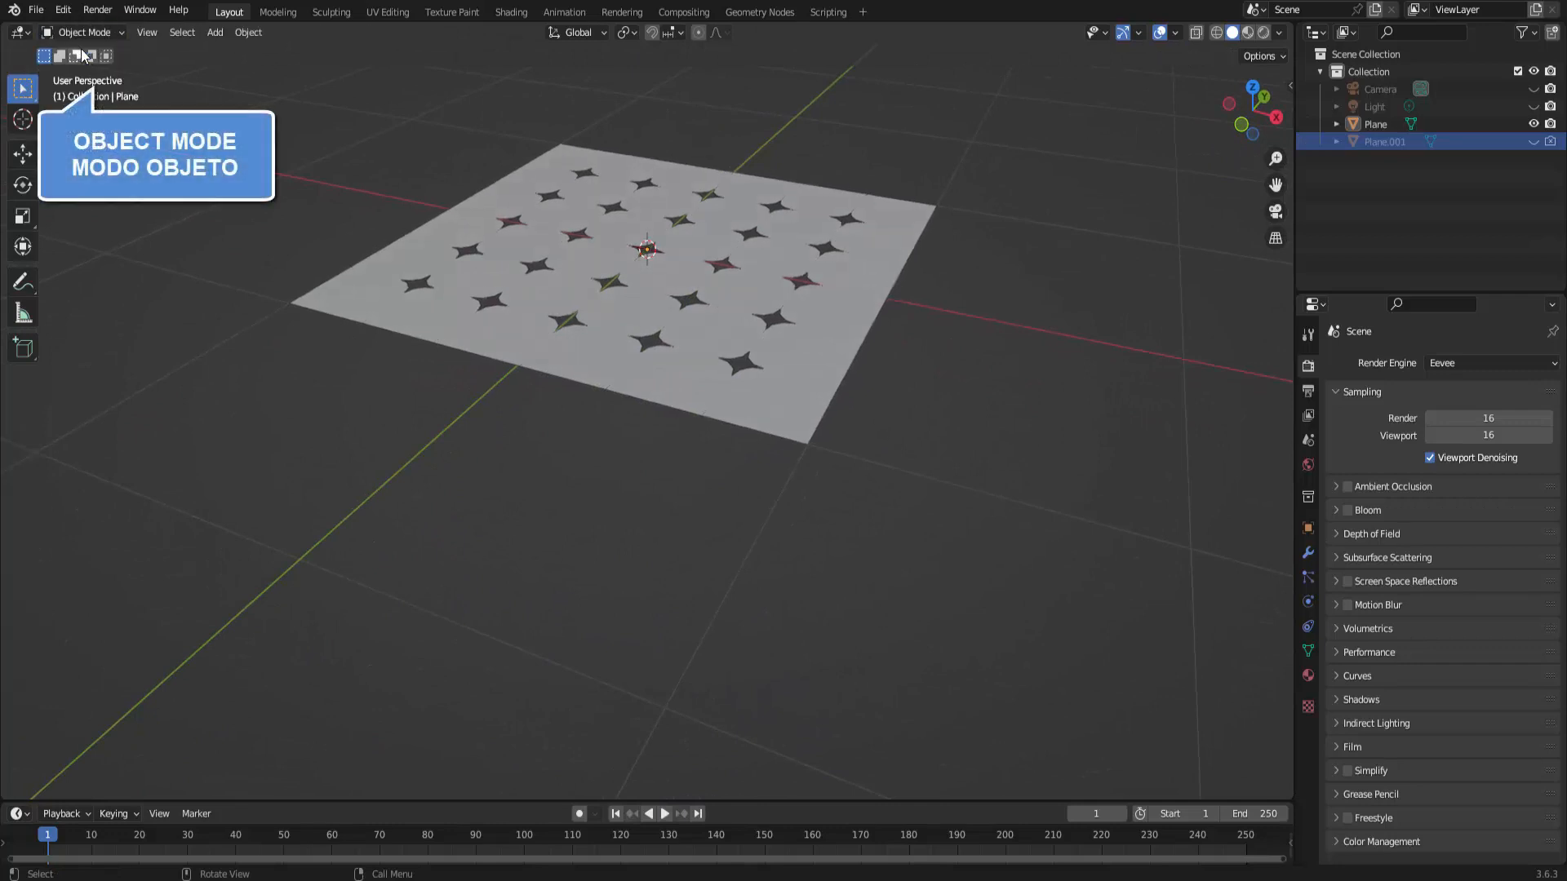
pyautogui.click(1534, 142)
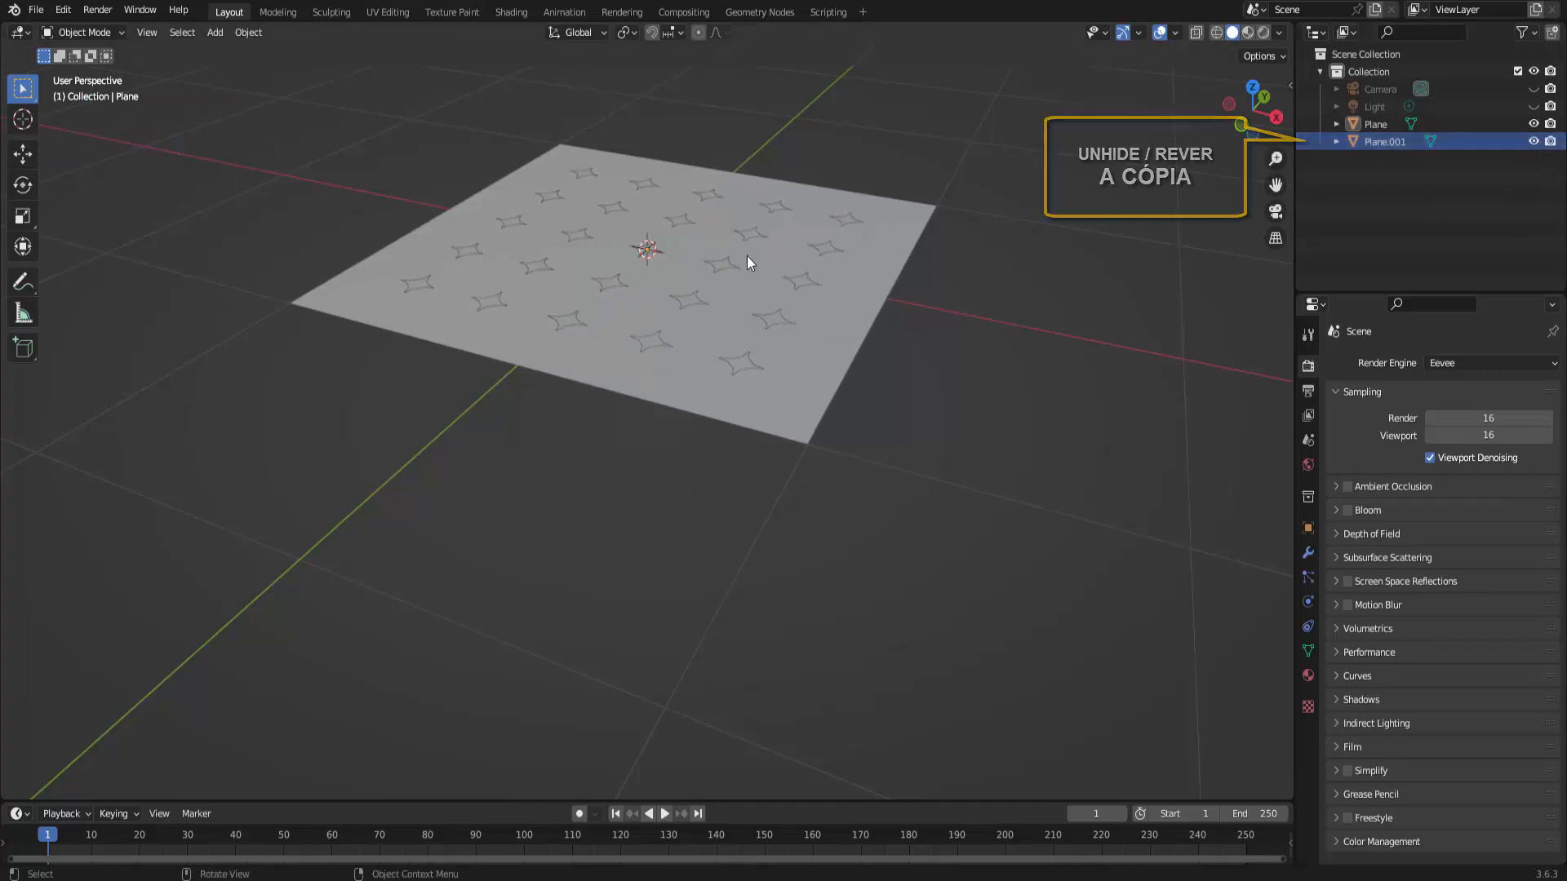
pyautogui.moveTo(716, 315); pyautogui.dragTo(888, 355, button='middle')
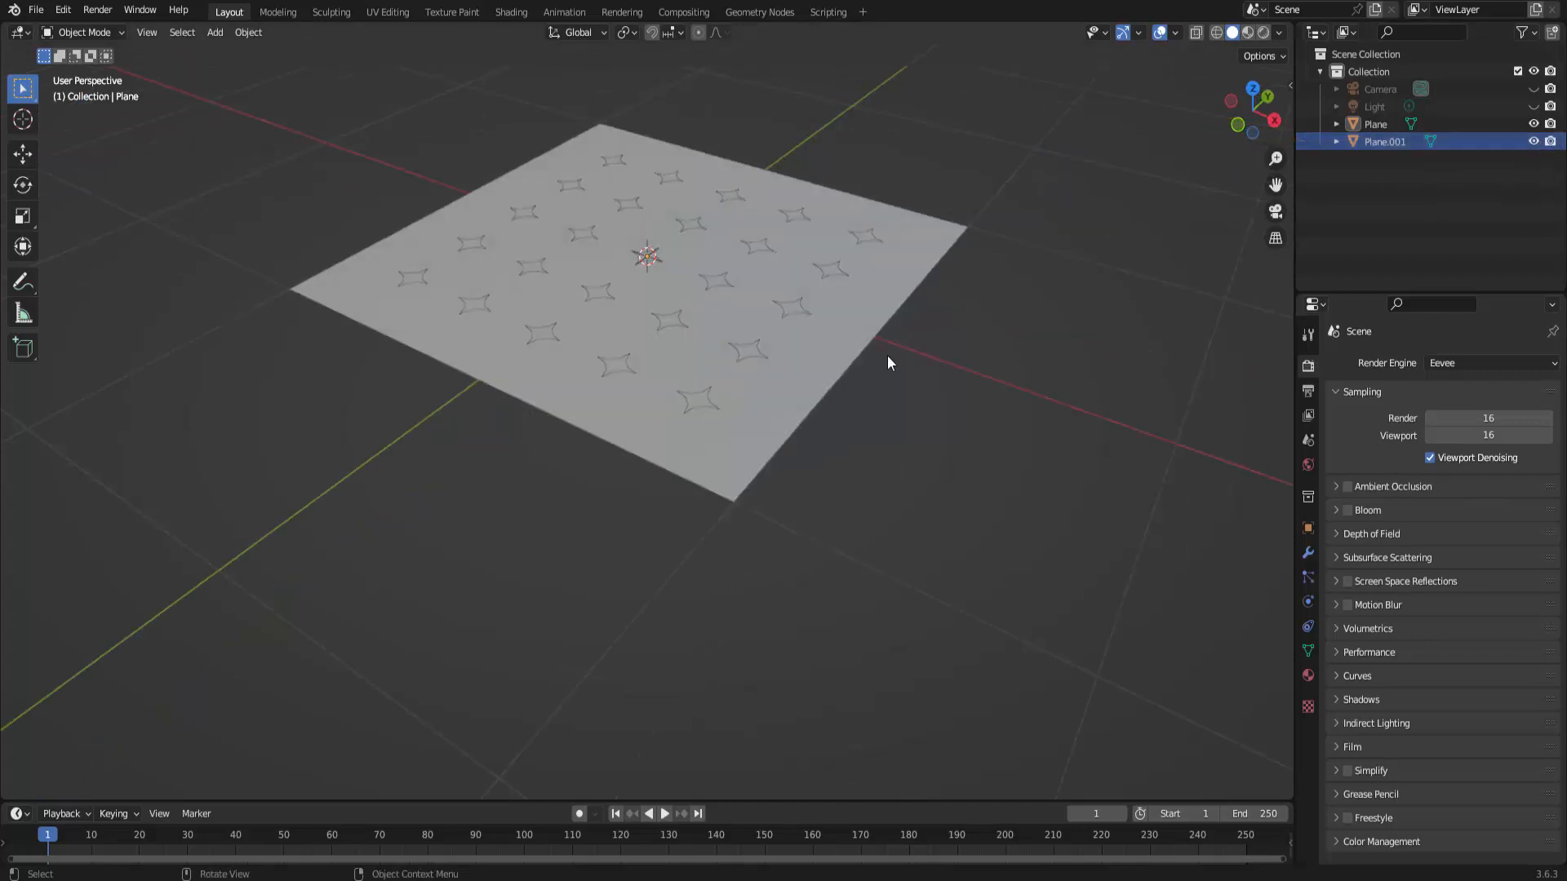
# Step: Extrude all faces of the star copy upward along Z by about 0.411 m and return to Object Mode with nothing selected
pyautogui.click(1387, 144)
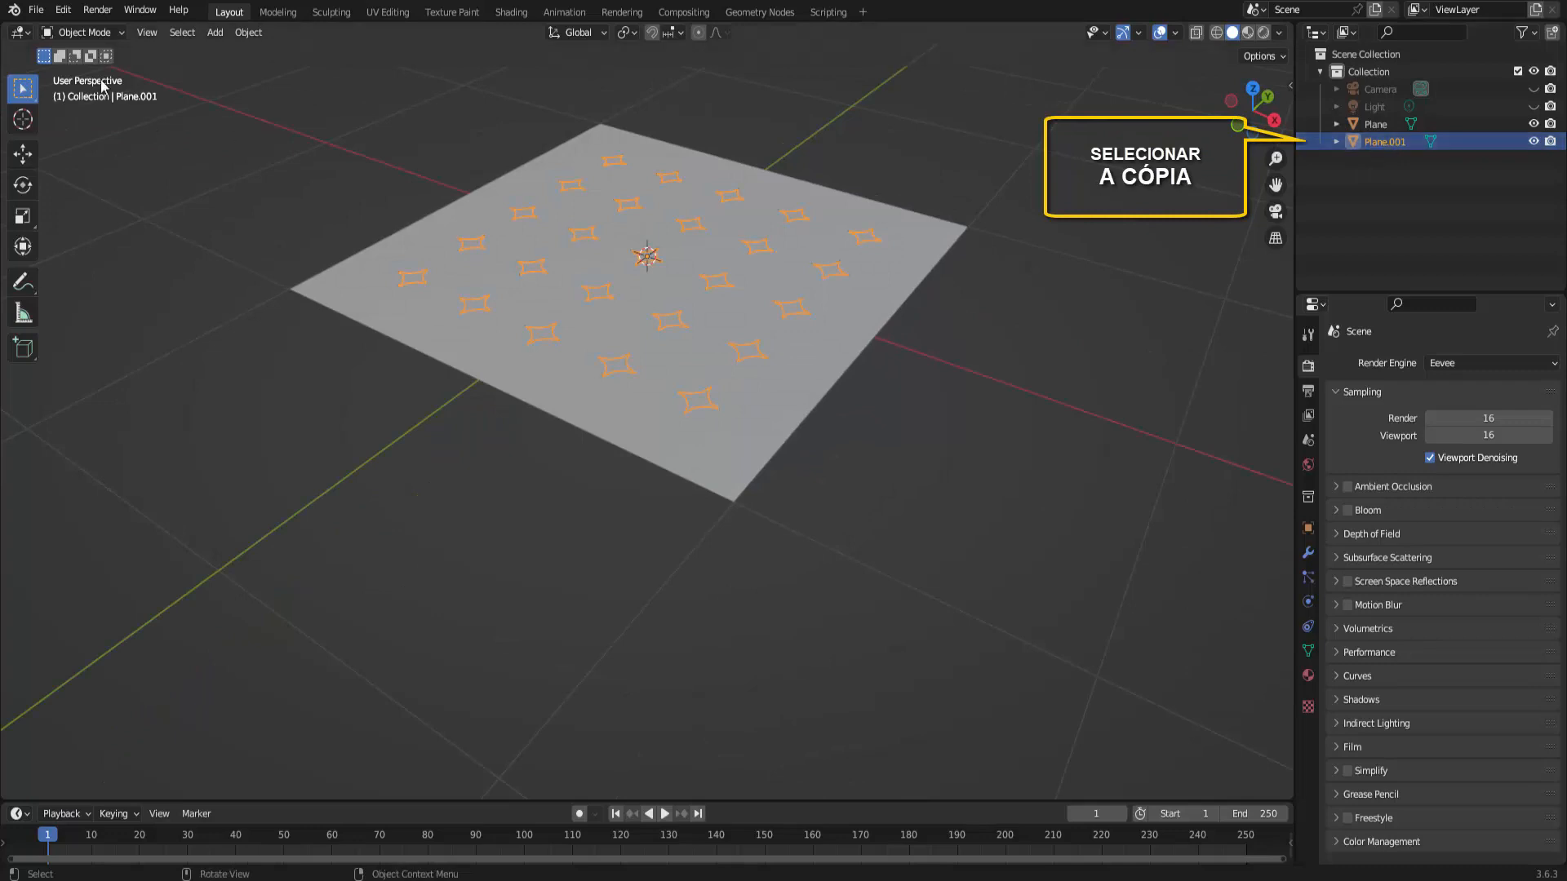
pyautogui.click(92, 33)
pyautogui.click(84, 72)
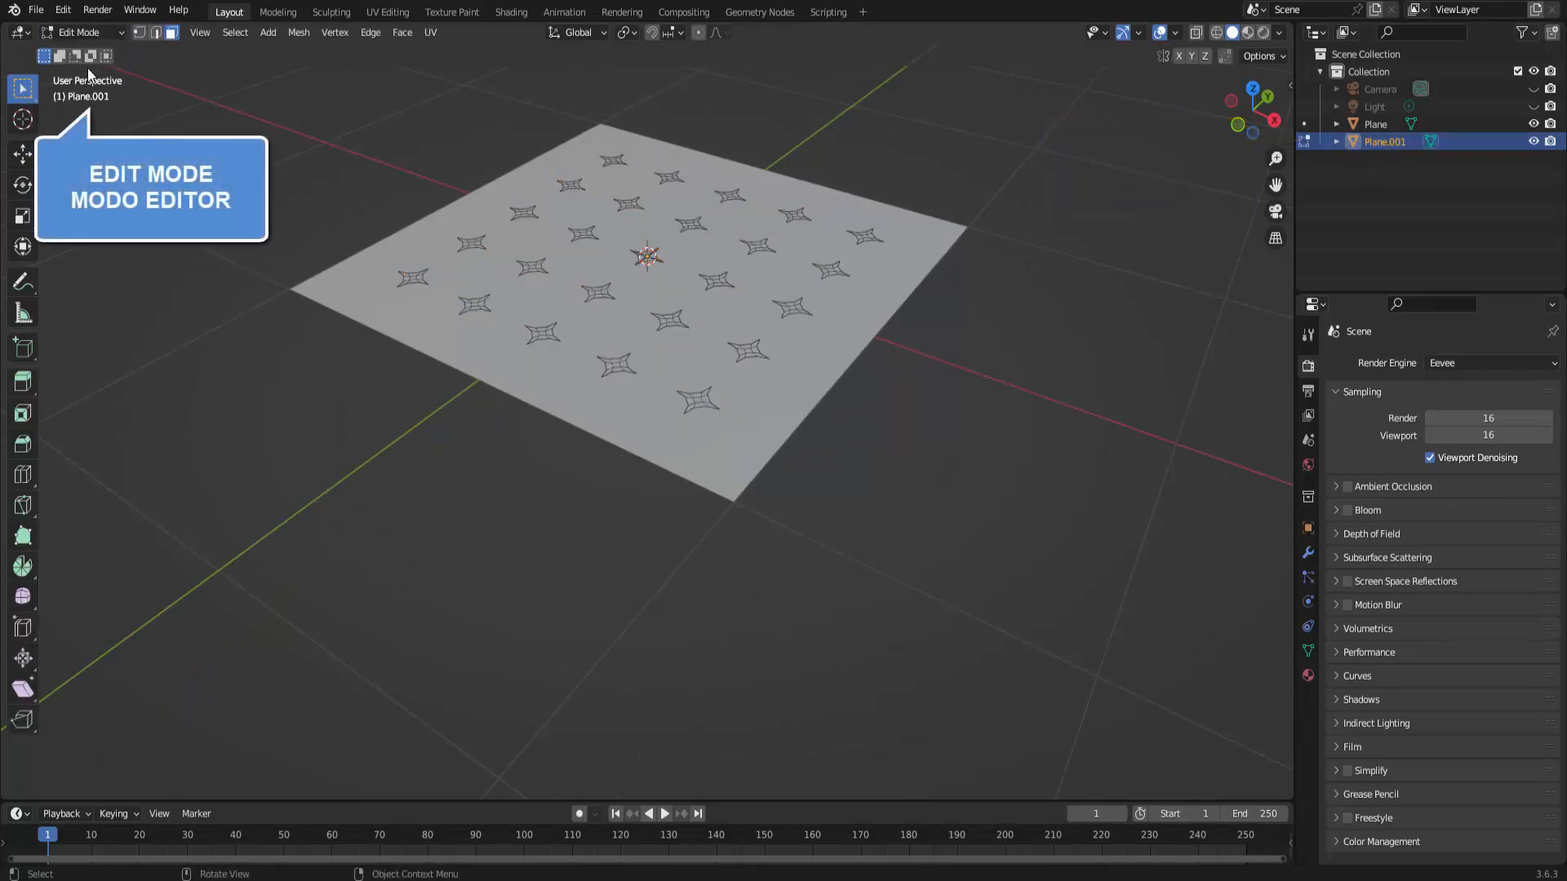
pyautogui.press('a')
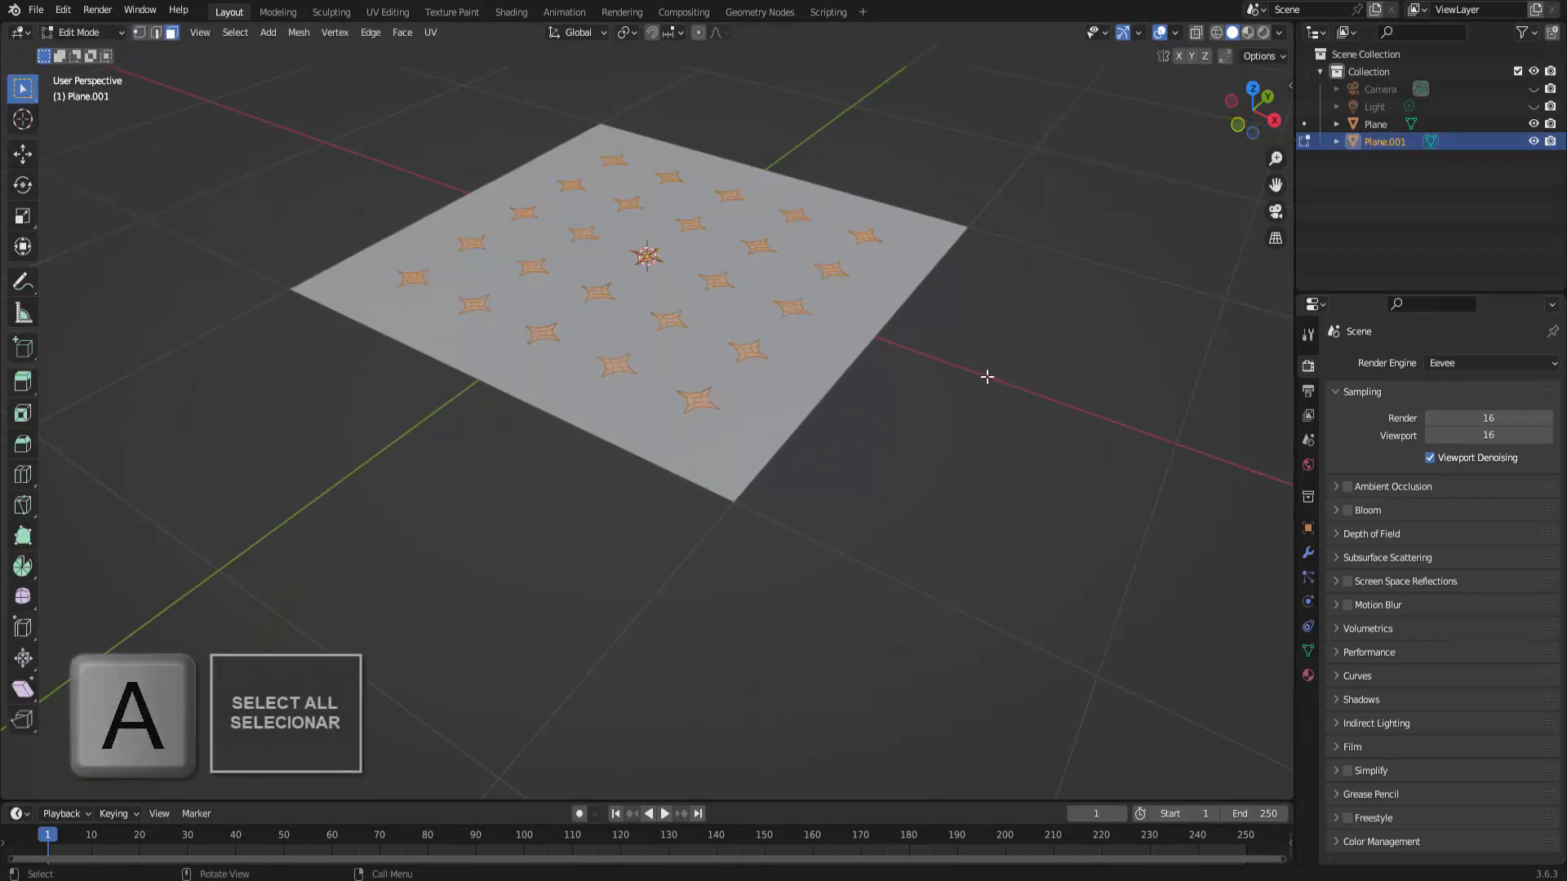
pyautogui.press('e')
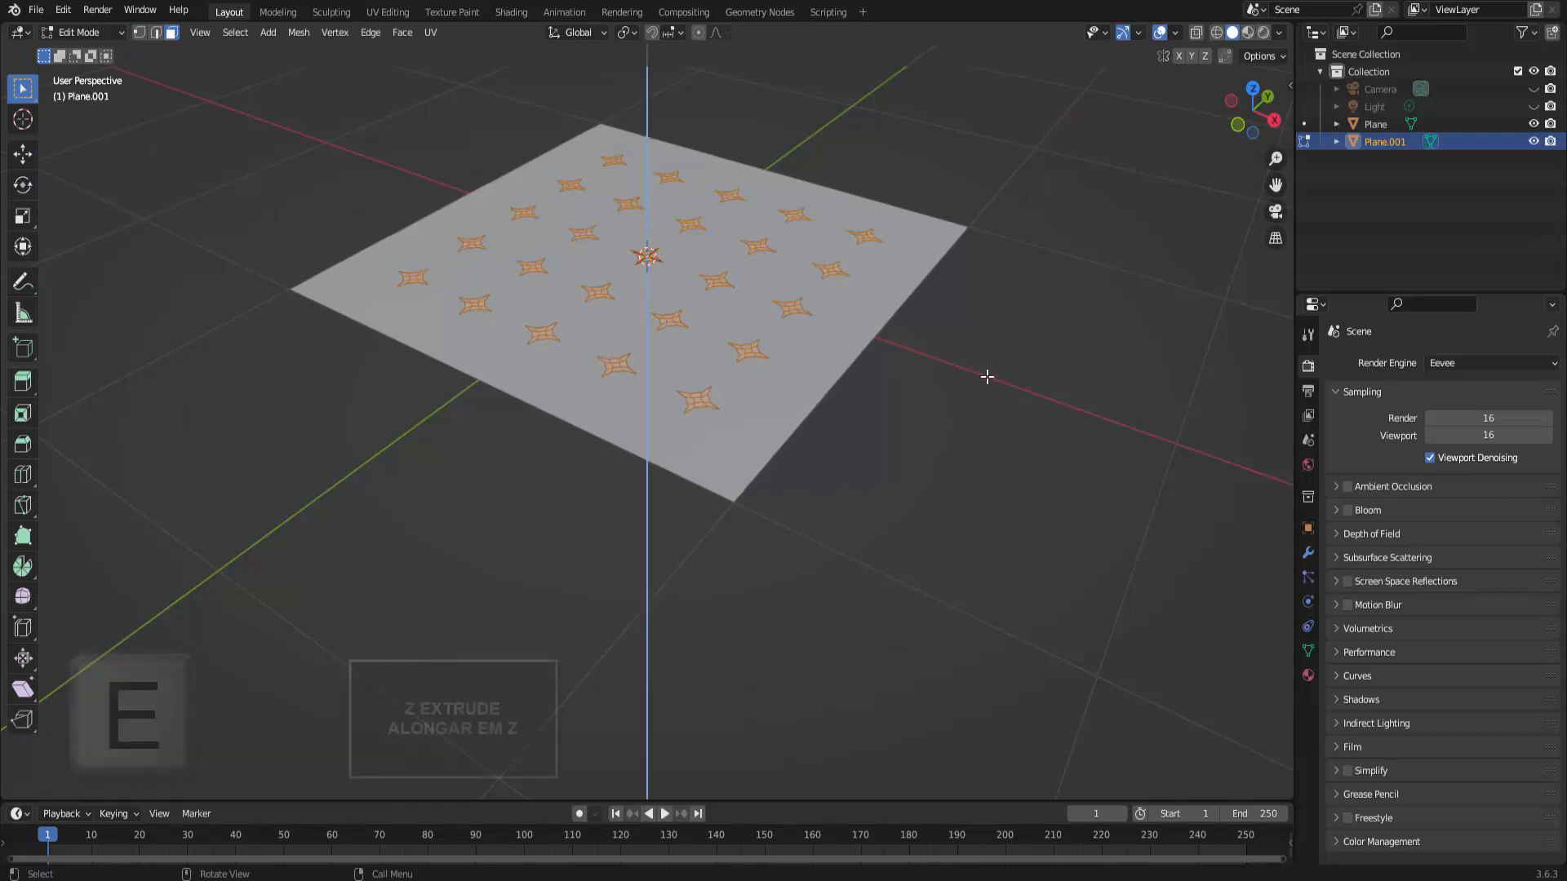
pyautogui.press('z')
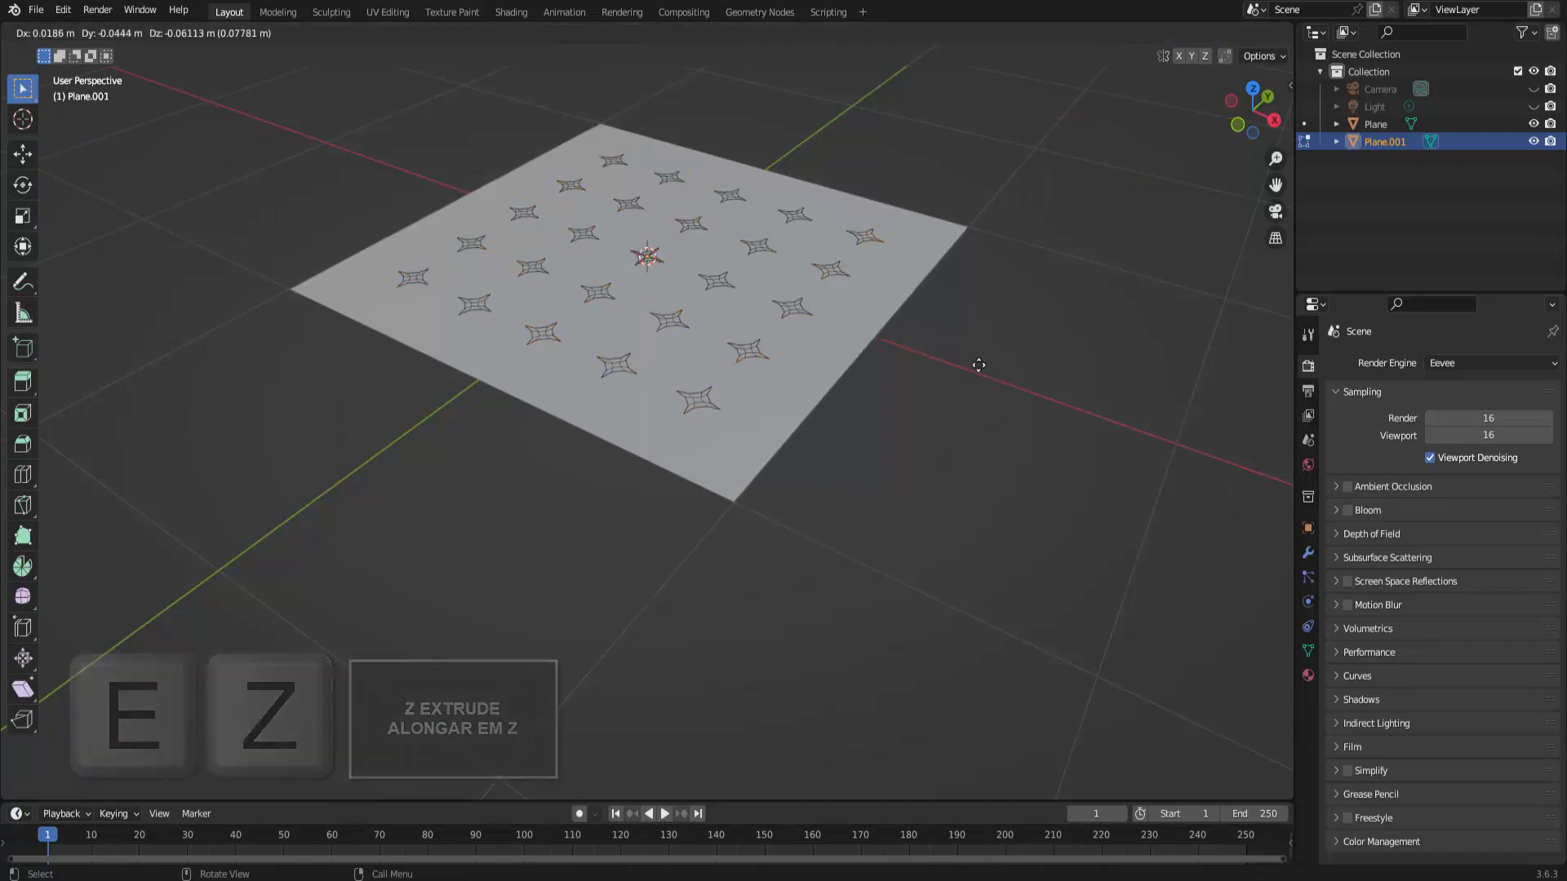
pyautogui.click(985, 272)
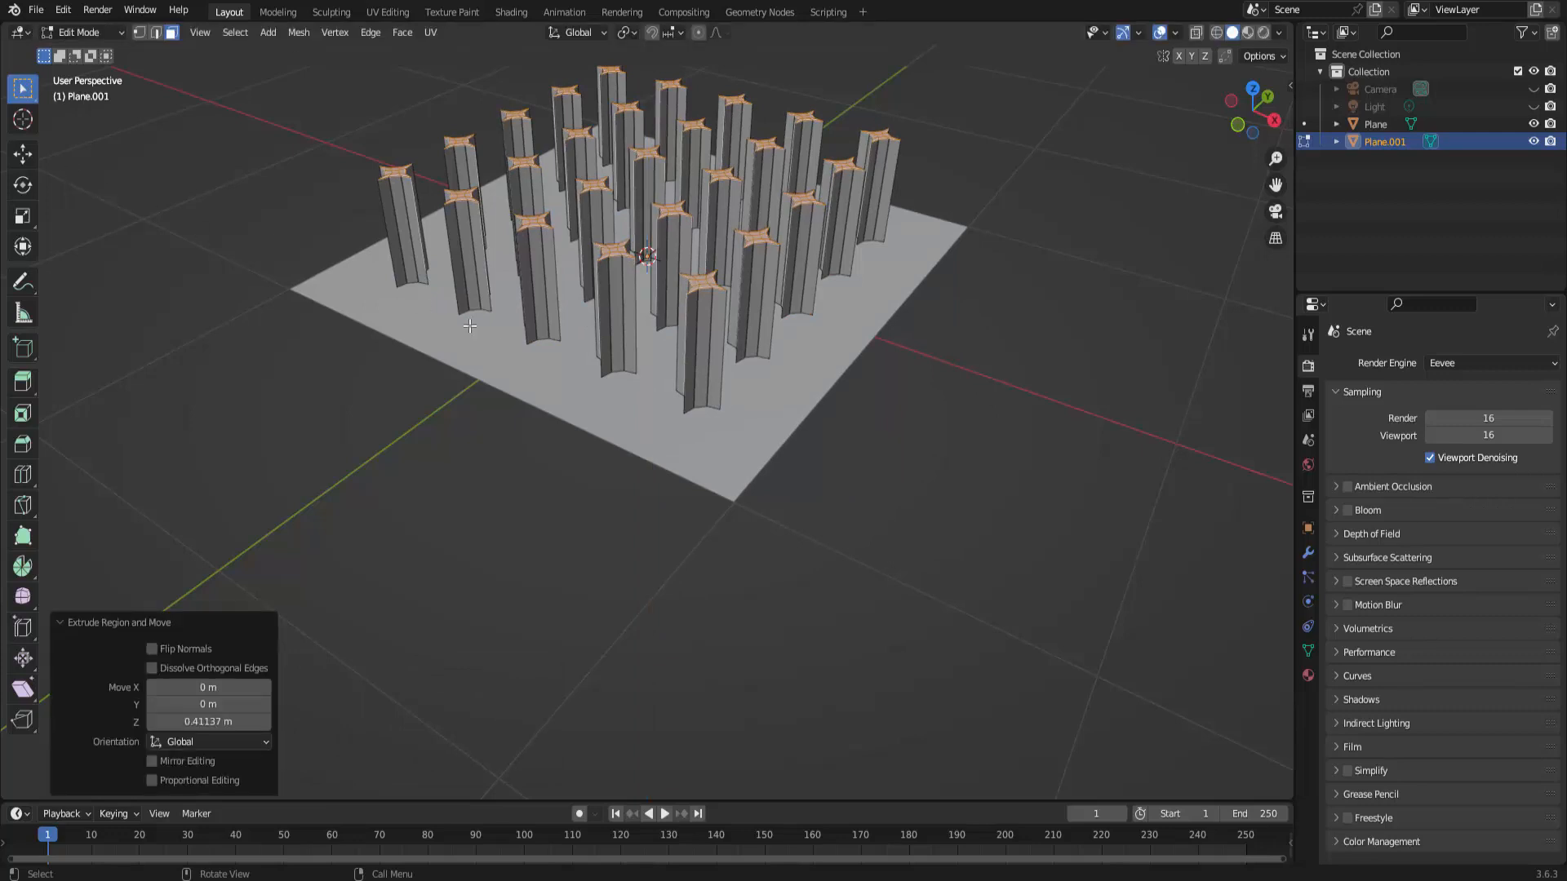
pyautogui.click(82, 32)
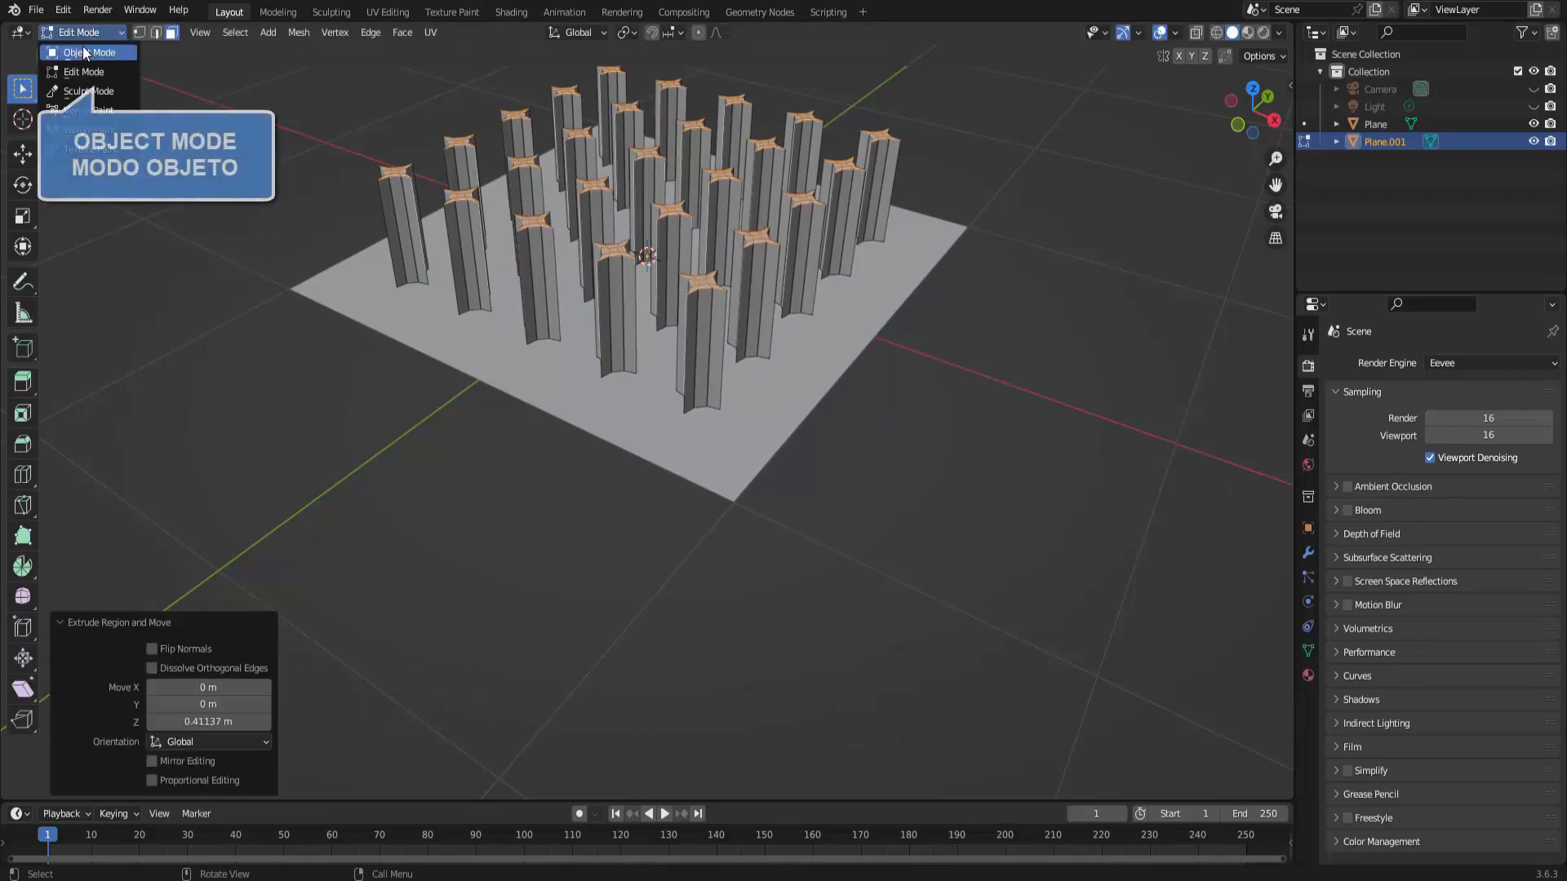
pyautogui.click(82, 46)
pyautogui.click(948, 395)
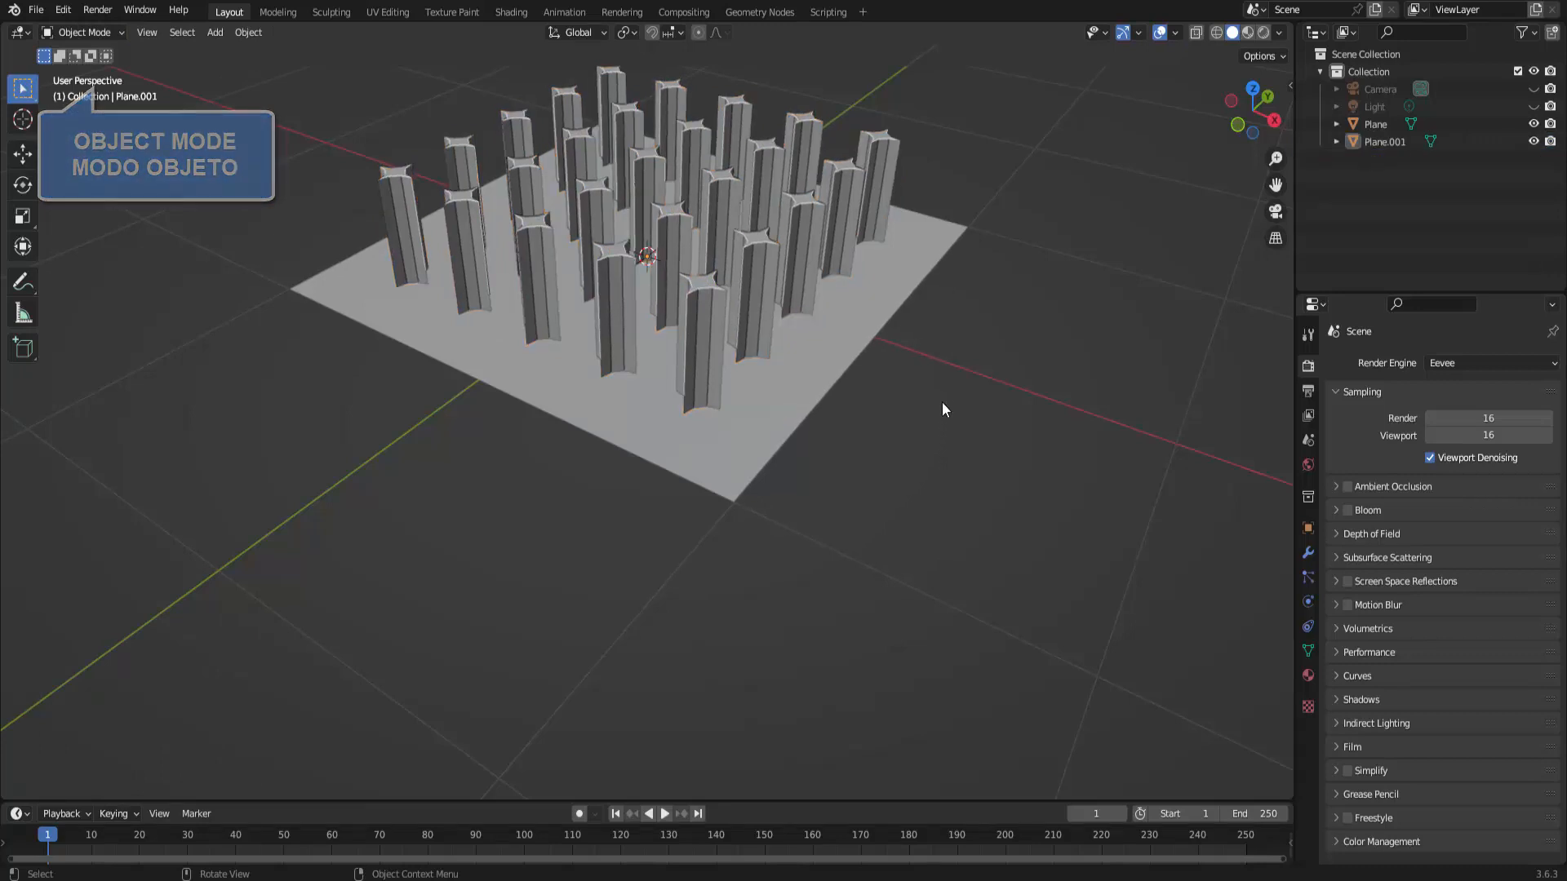
pyautogui.moveTo(961, 390); pyautogui.dragTo(900, 385, button='middle')
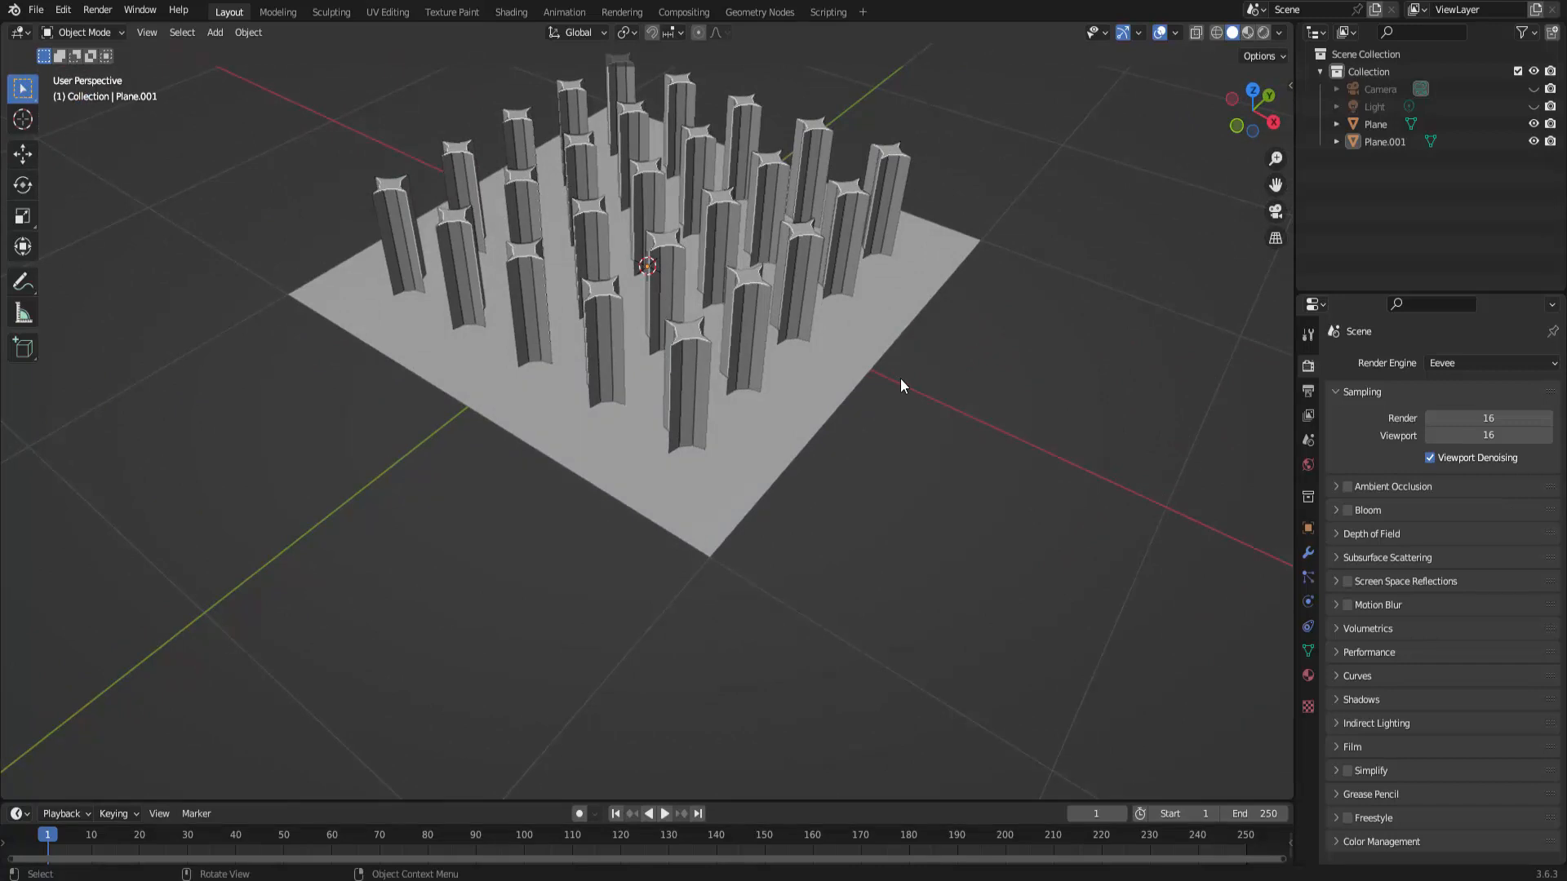
# Step: Extrude all faces of the perforated plane downward by about 0.059 m and return to Object Mode
pyautogui.click(853, 368)
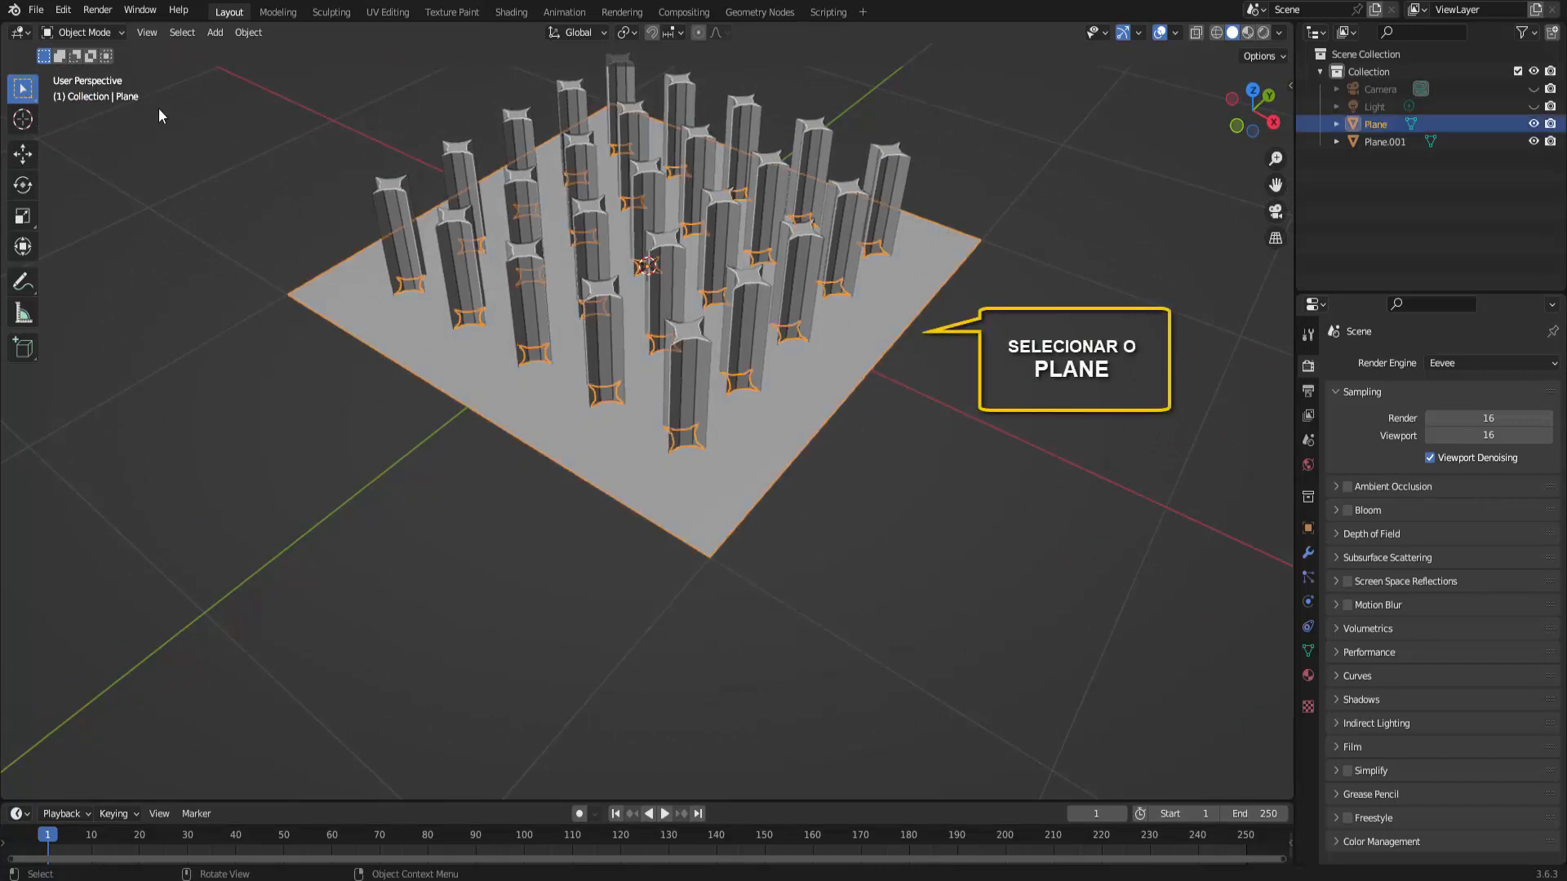
pyautogui.click(90, 36)
pyautogui.click(84, 72)
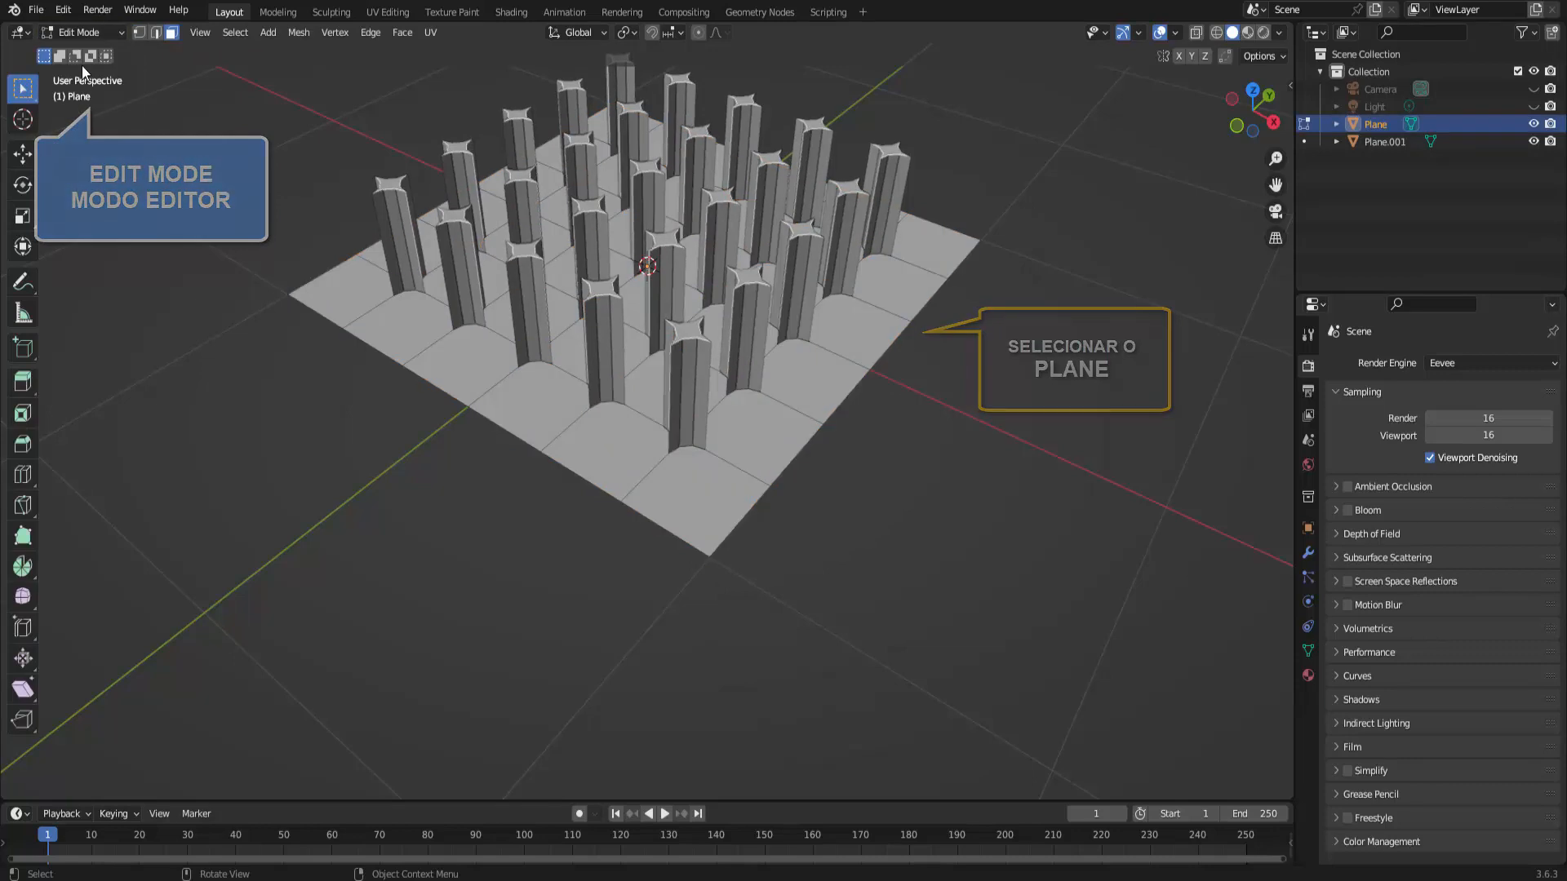
pyautogui.press('a')
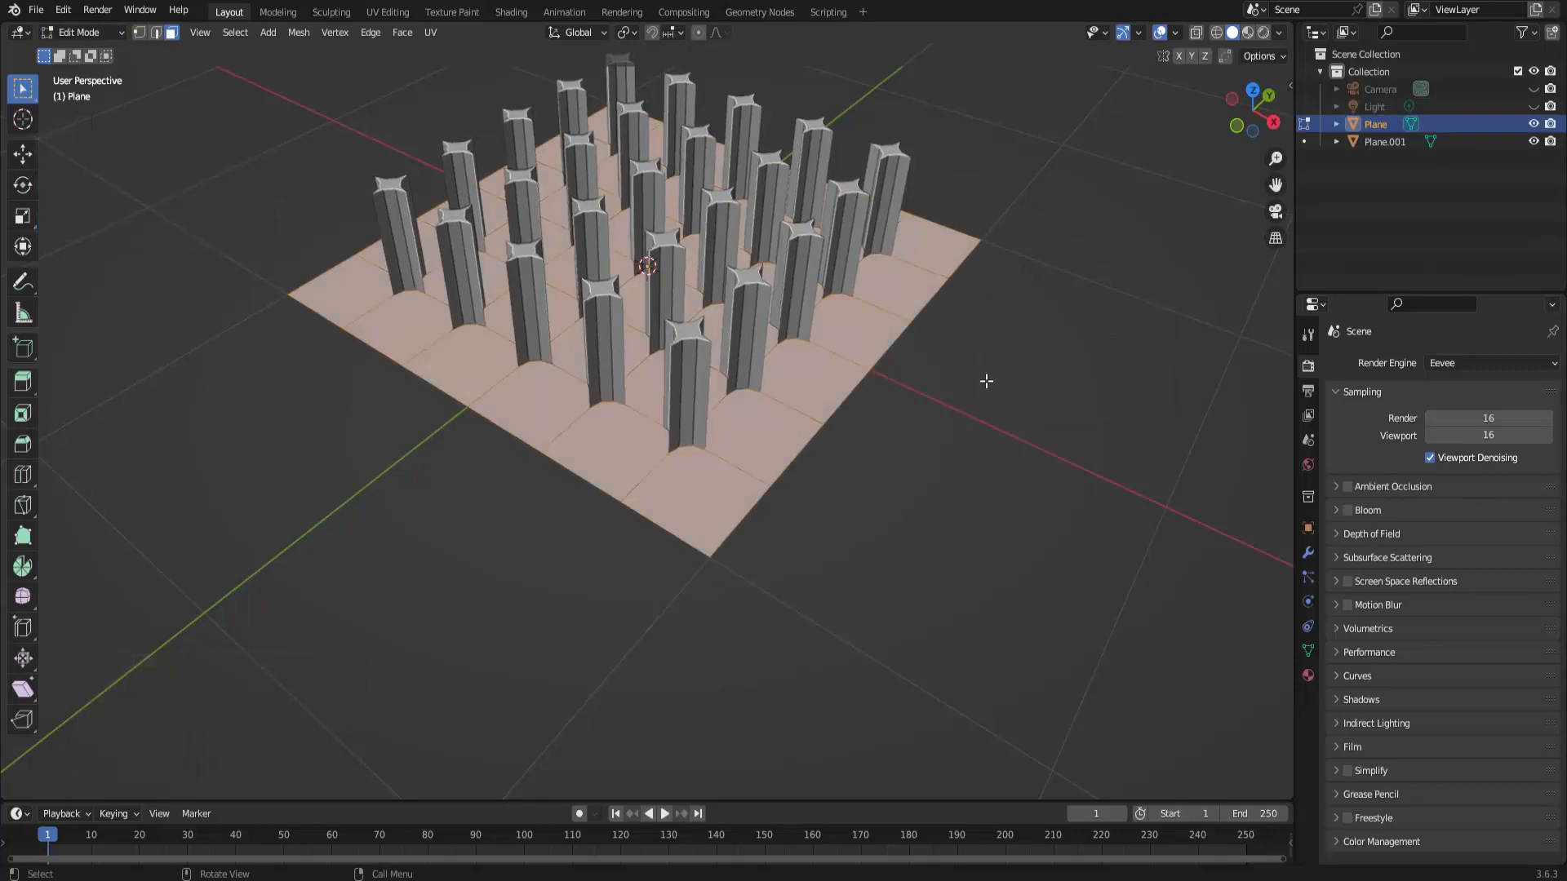
pyautogui.press('e')
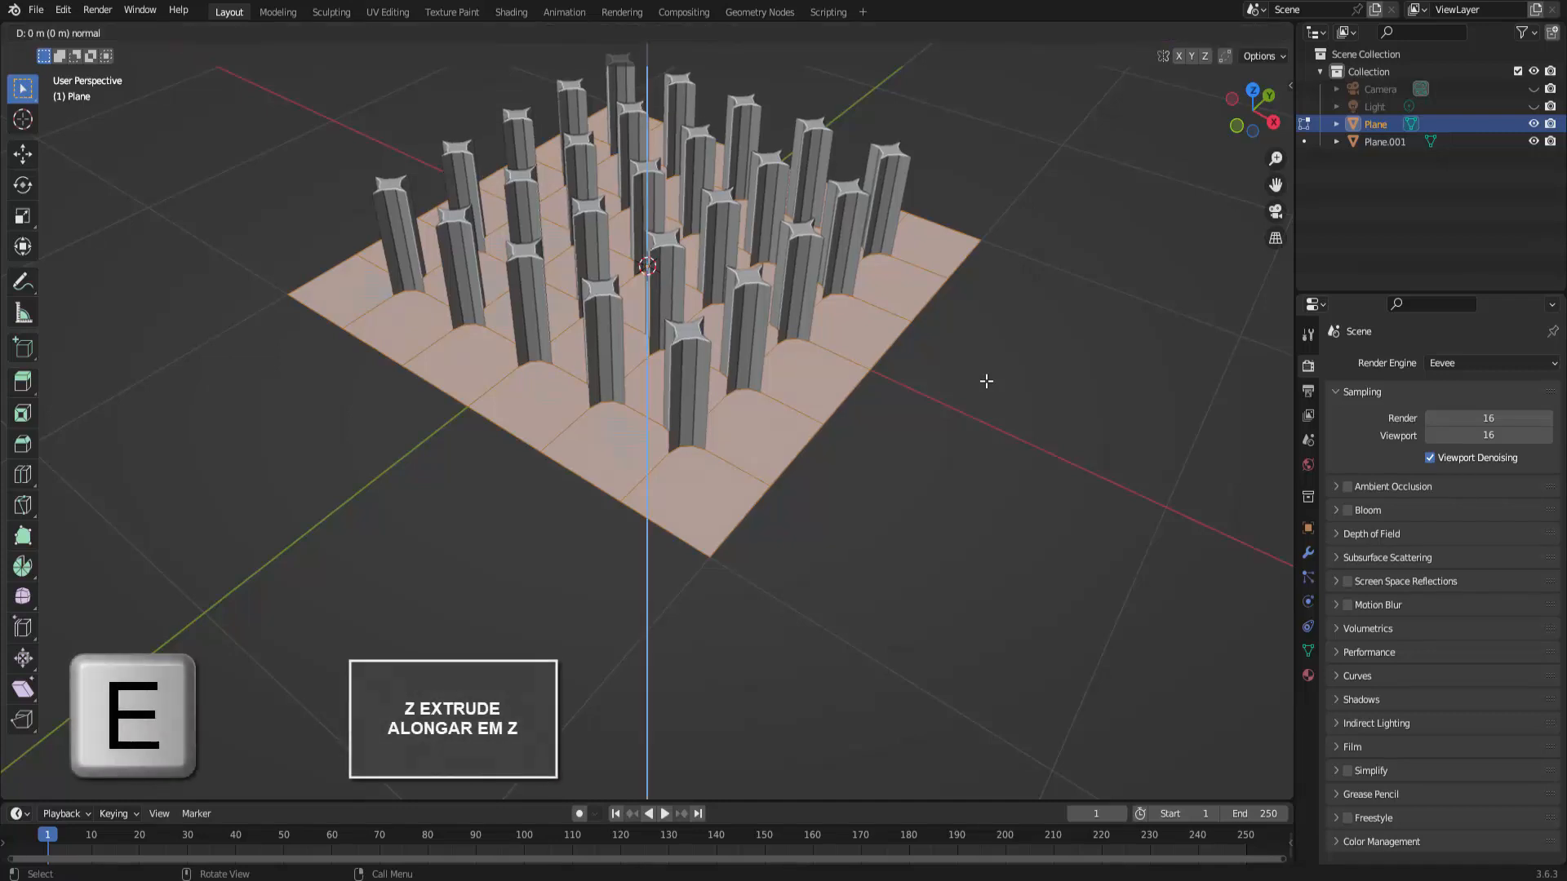
pyautogui.press('z')
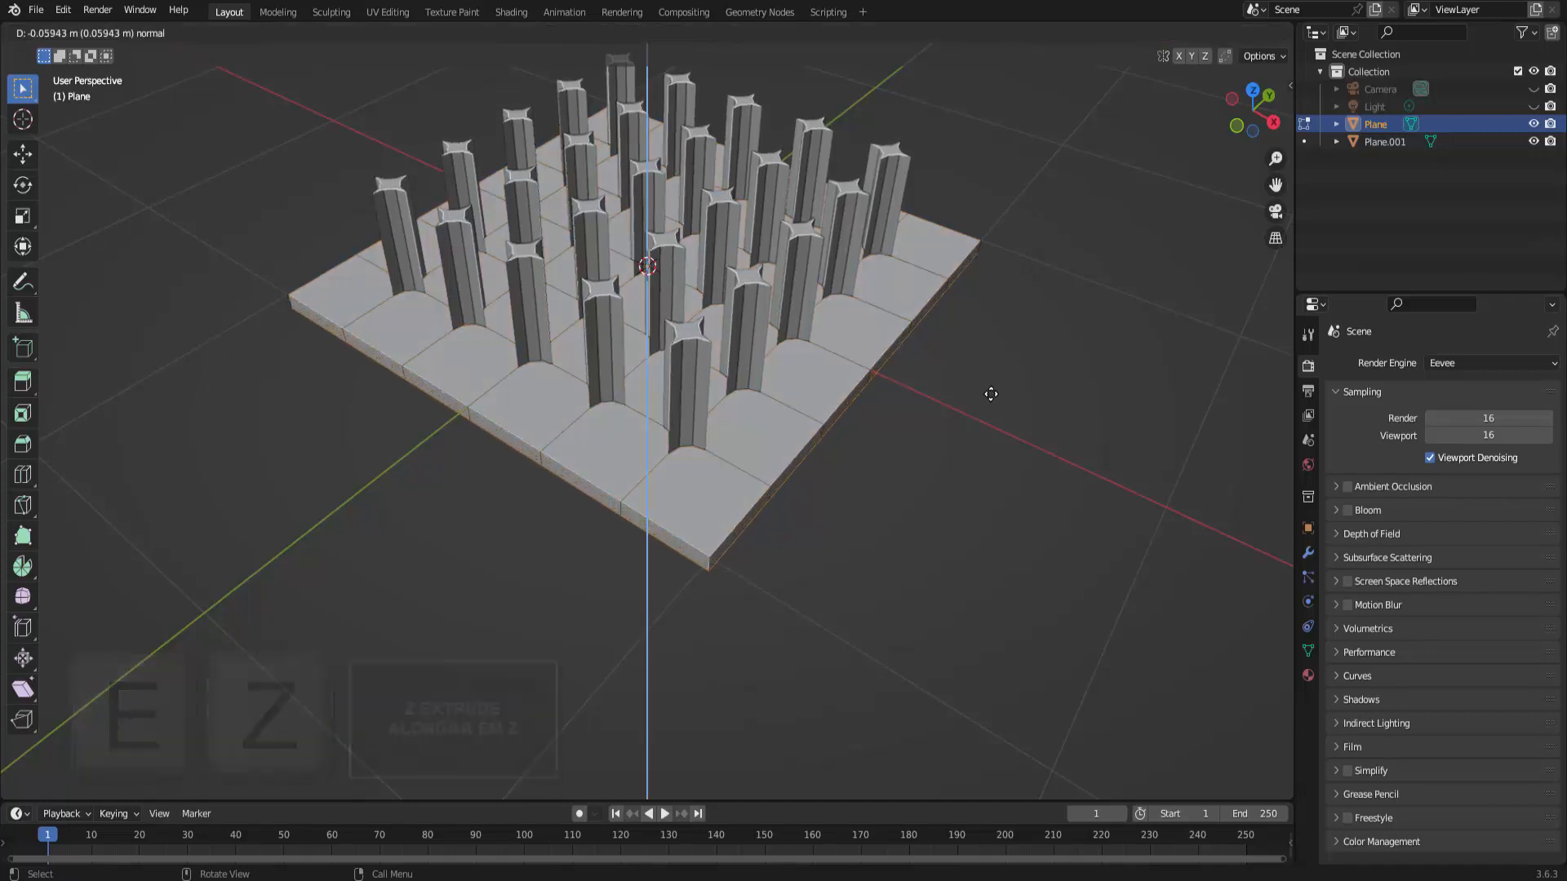
pyautogui.click(991, 395)
pyautogui.moveTo(1015, 424); pyautogui.dragTo(1004, 380, button='middle')
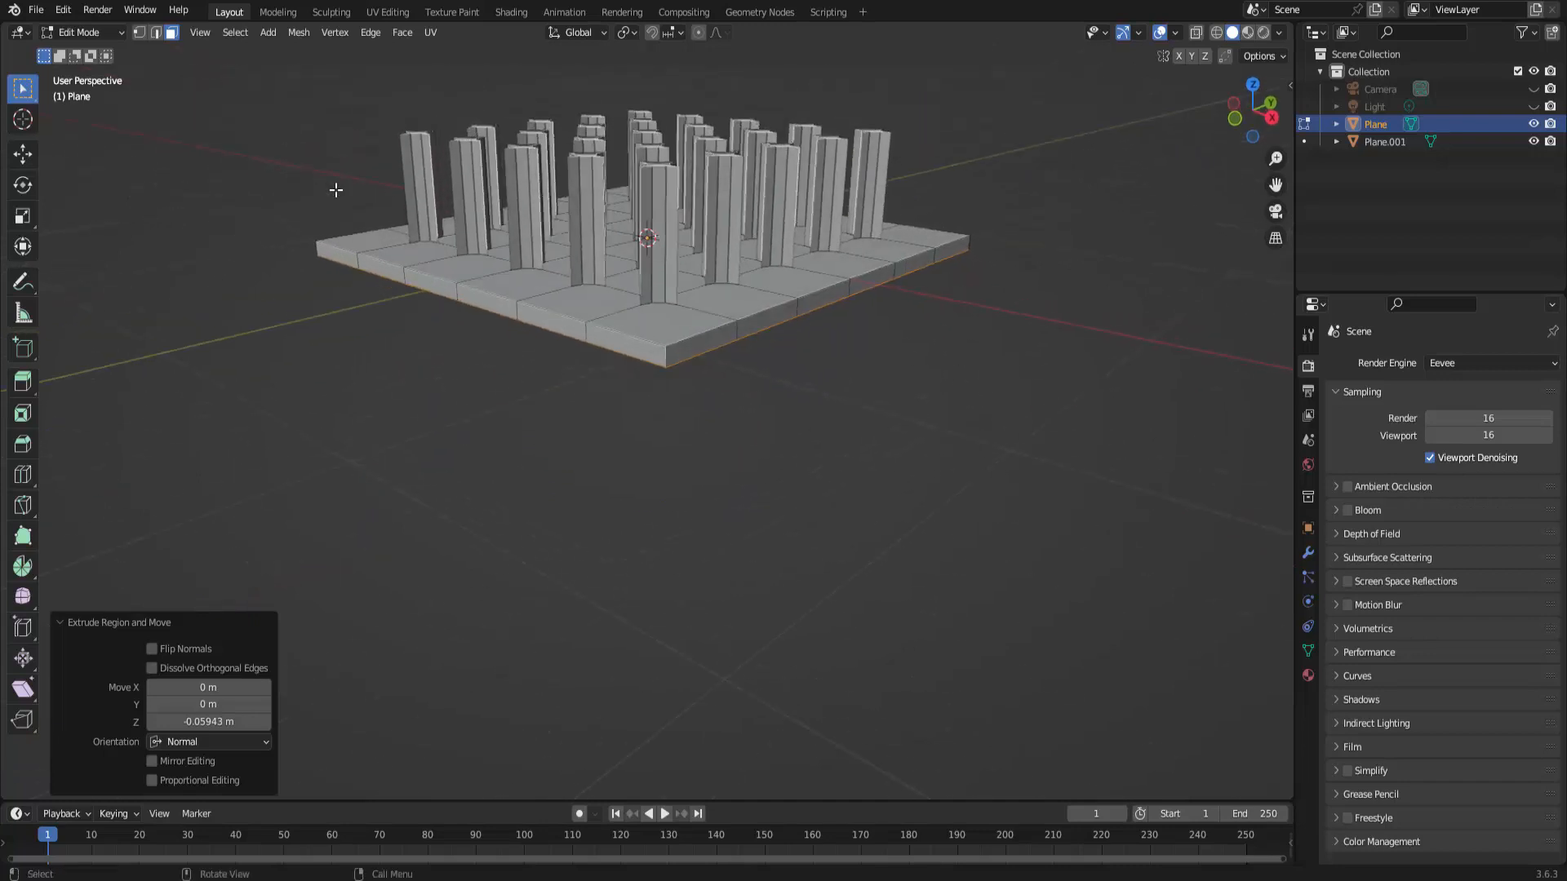
pyautogui.click(82, 32)
pyautogui.click(81, 50)
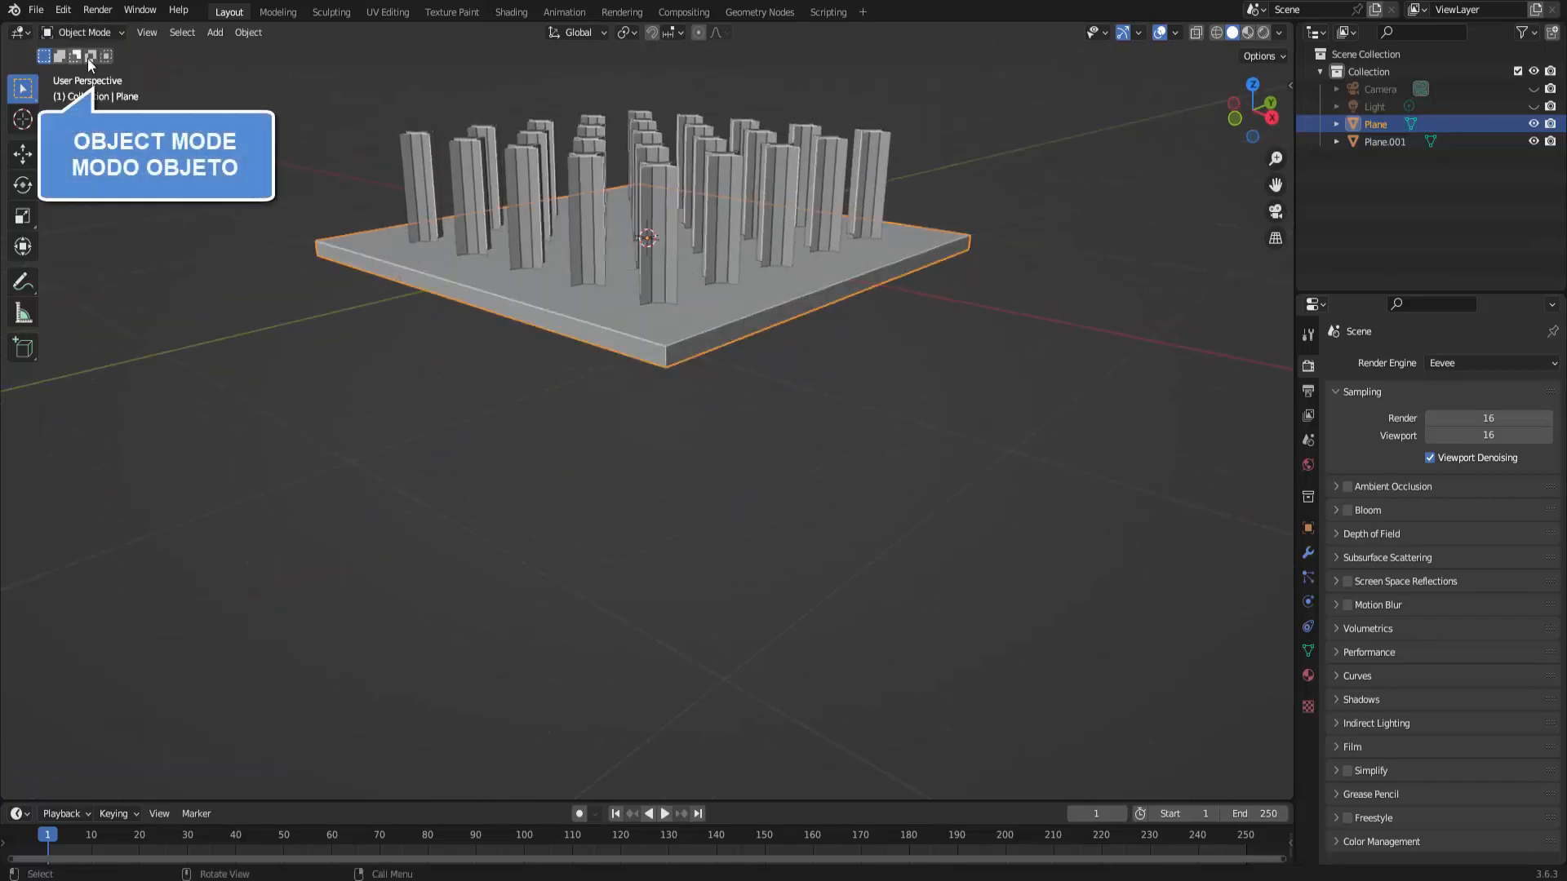
# Step: Deselect the panel and examine it with the star columns from different distances and angles
pyautogui.scroll(-2, 732, 403)
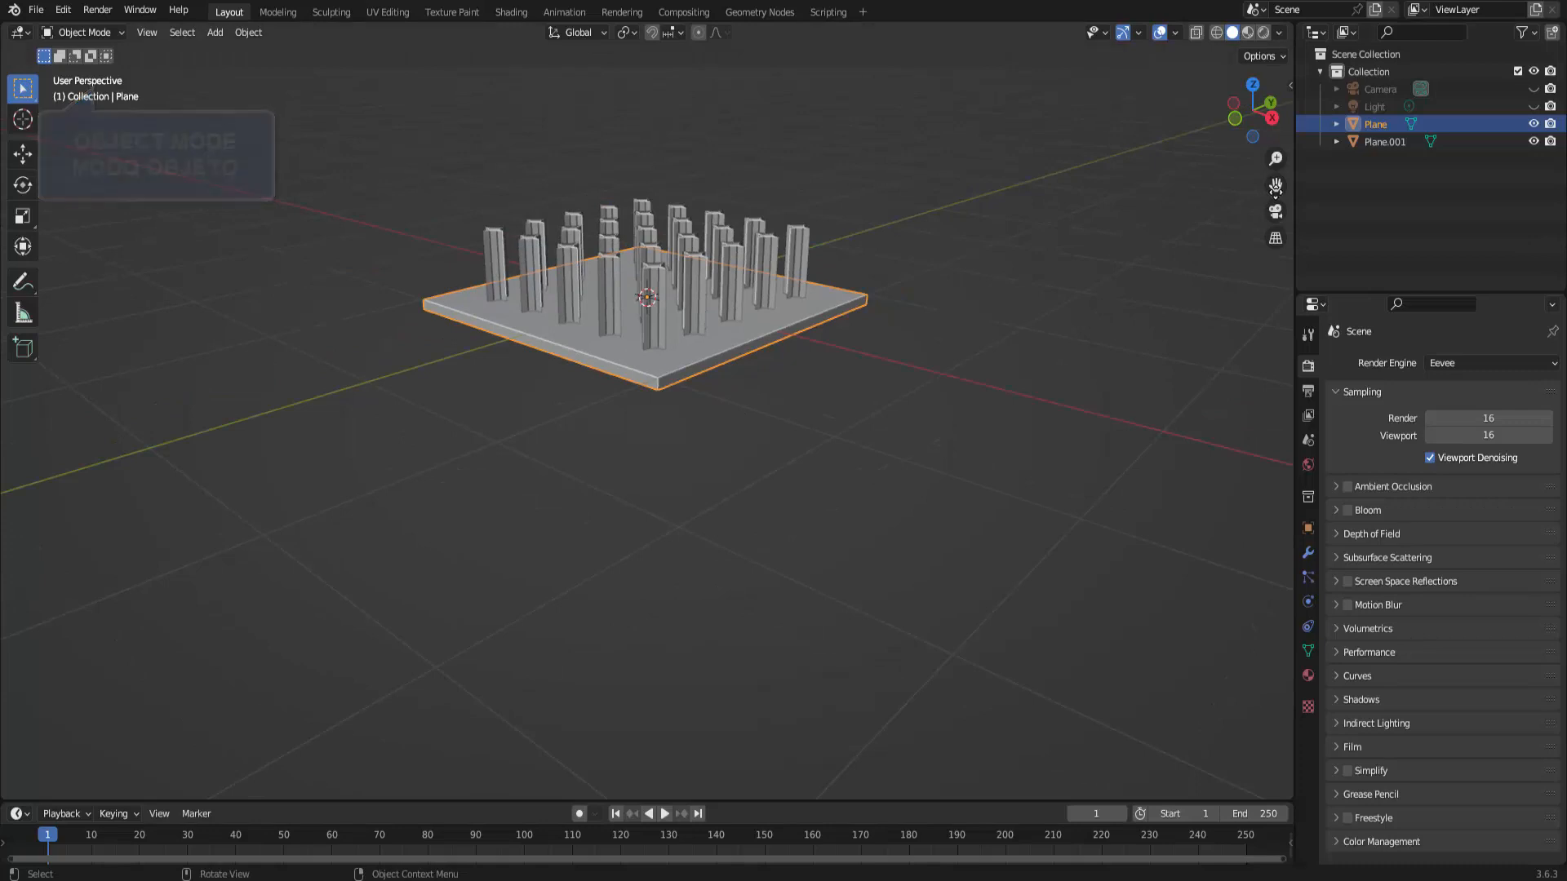
pyautogui.moveTo(1276, 184); pyautogui.dragTo(1275, 185)
pyautogui.scroll(3, 1061, 293)
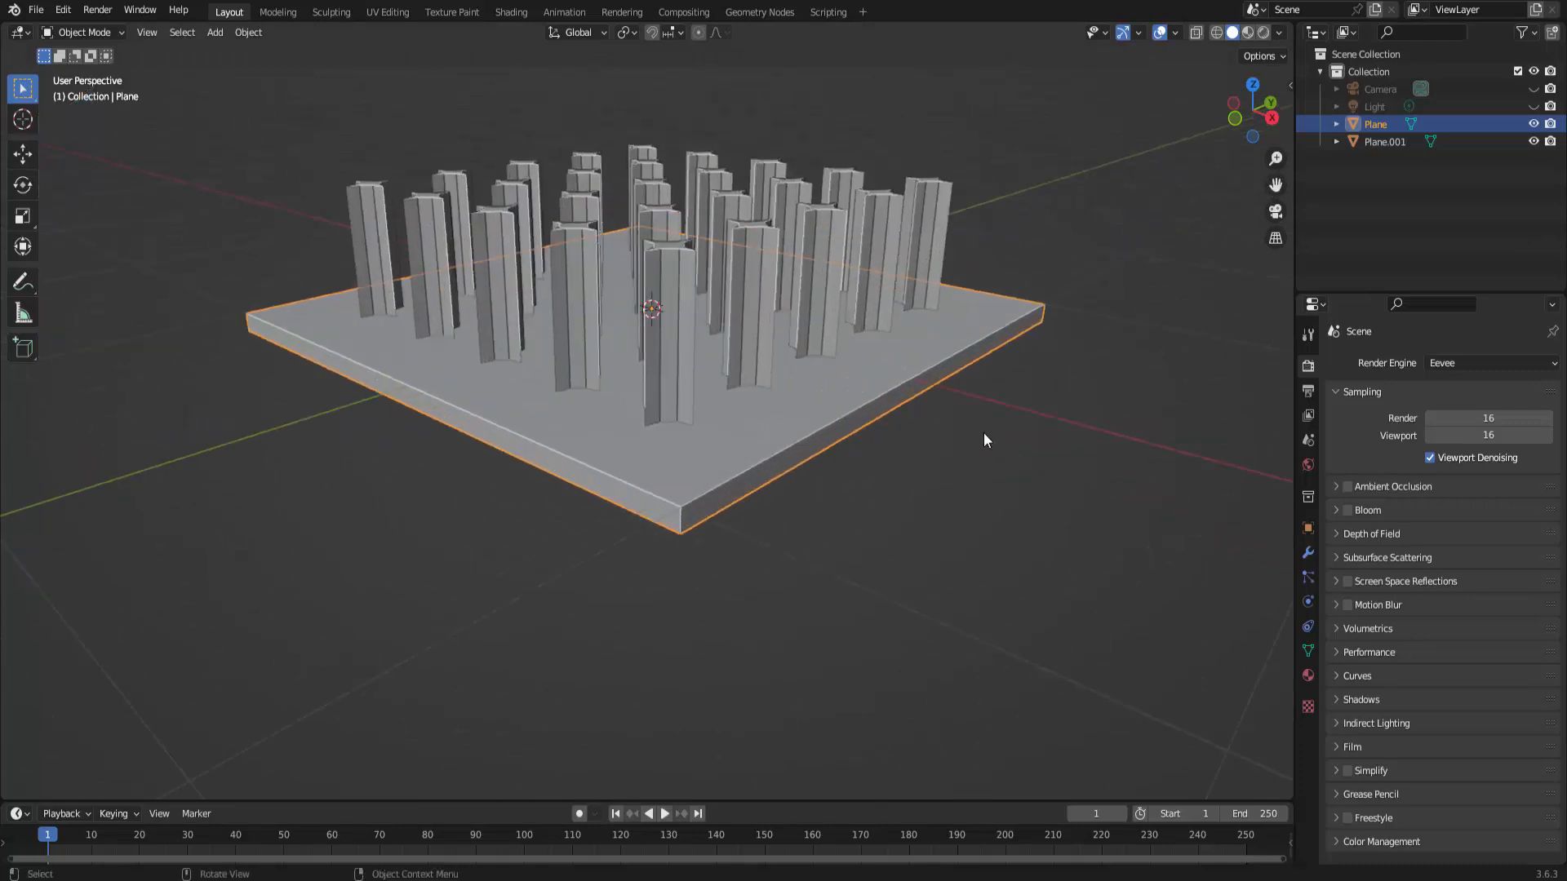
pyautogui.click(983, 433)
pyautogui.scroll(-2, 983, 434)
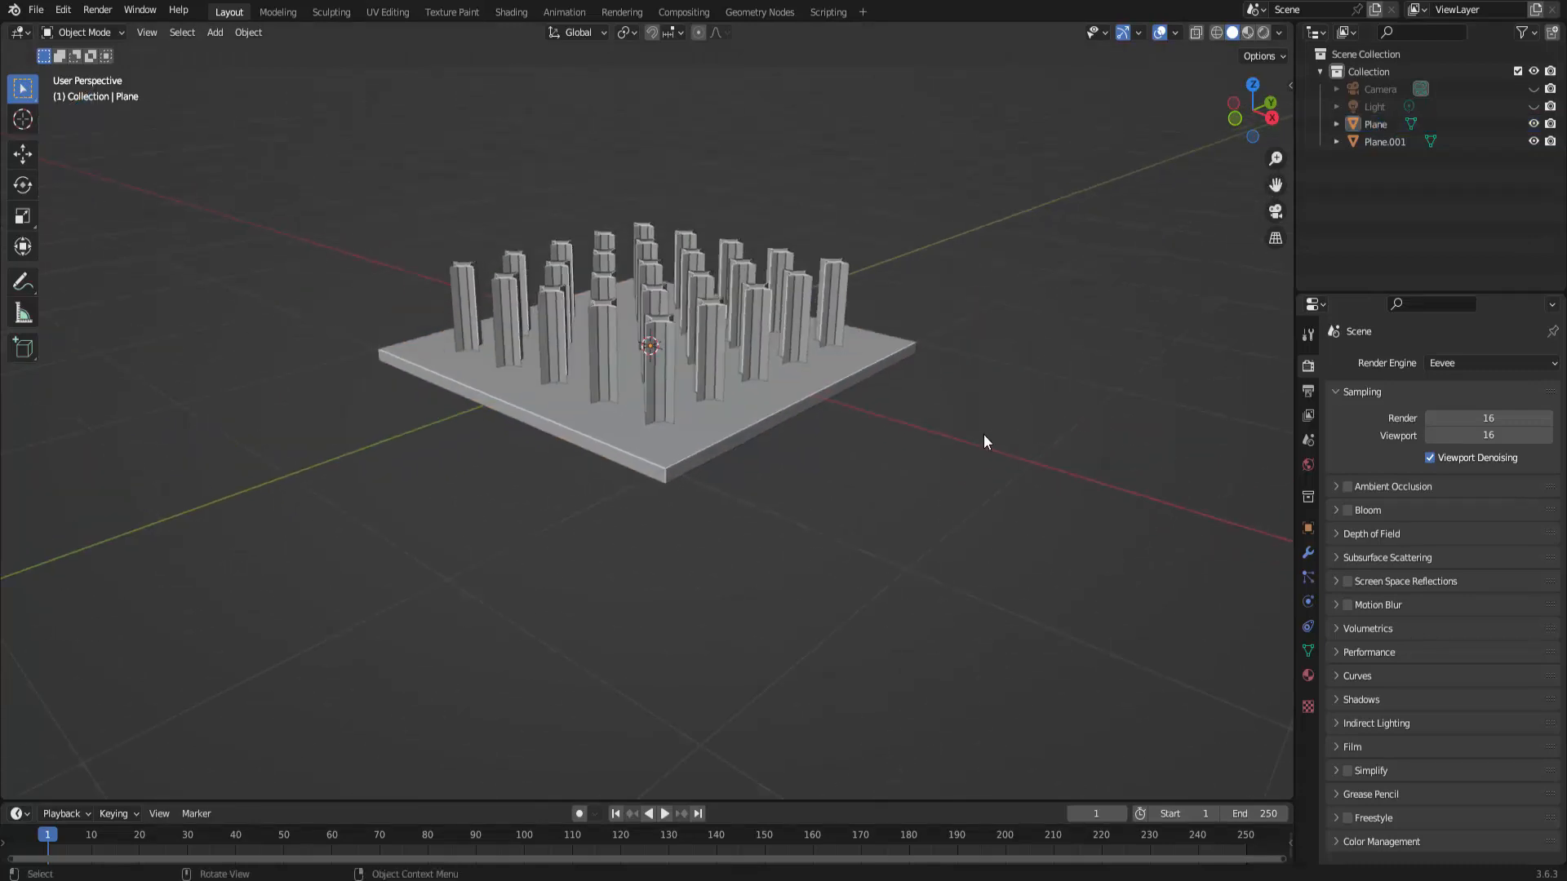
pyautogui.scroll(-1, 982, 434)
pyautogui.scroll(2, 983, 435)
pyautogui.moveTo(983, 438); pyautogui.dragTo(976, 468, button='middle')
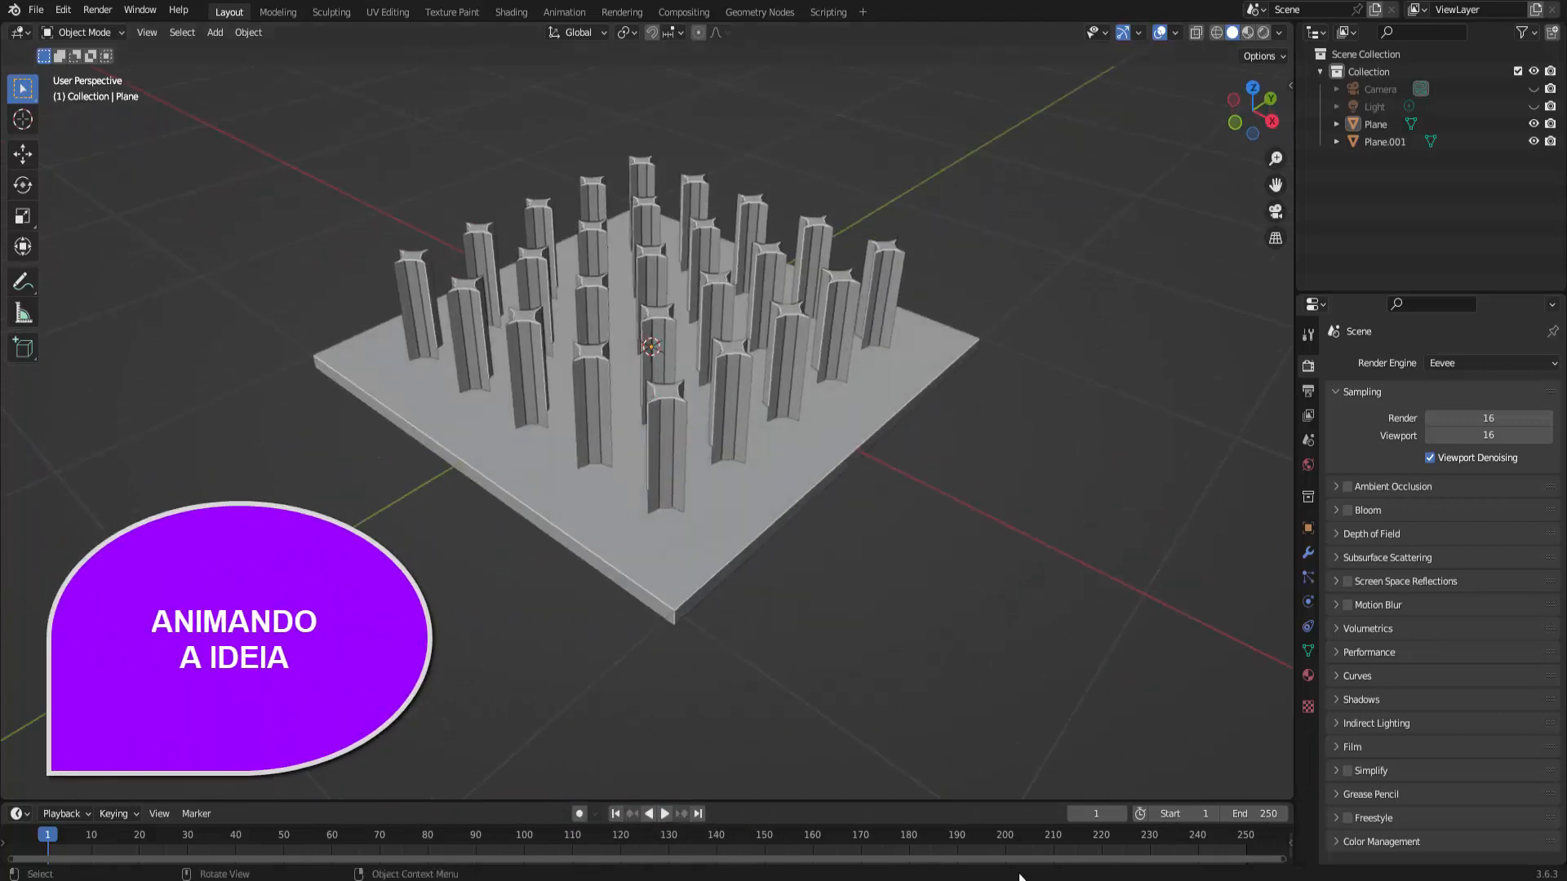
# Step: Raise the perforated panel about 1.04 m along Z and insert its Location keyframe at frame 1, working with an enlarged timeline
pyautogui.moveTo(857, 801); pyautogui.dragTo(882, 638)
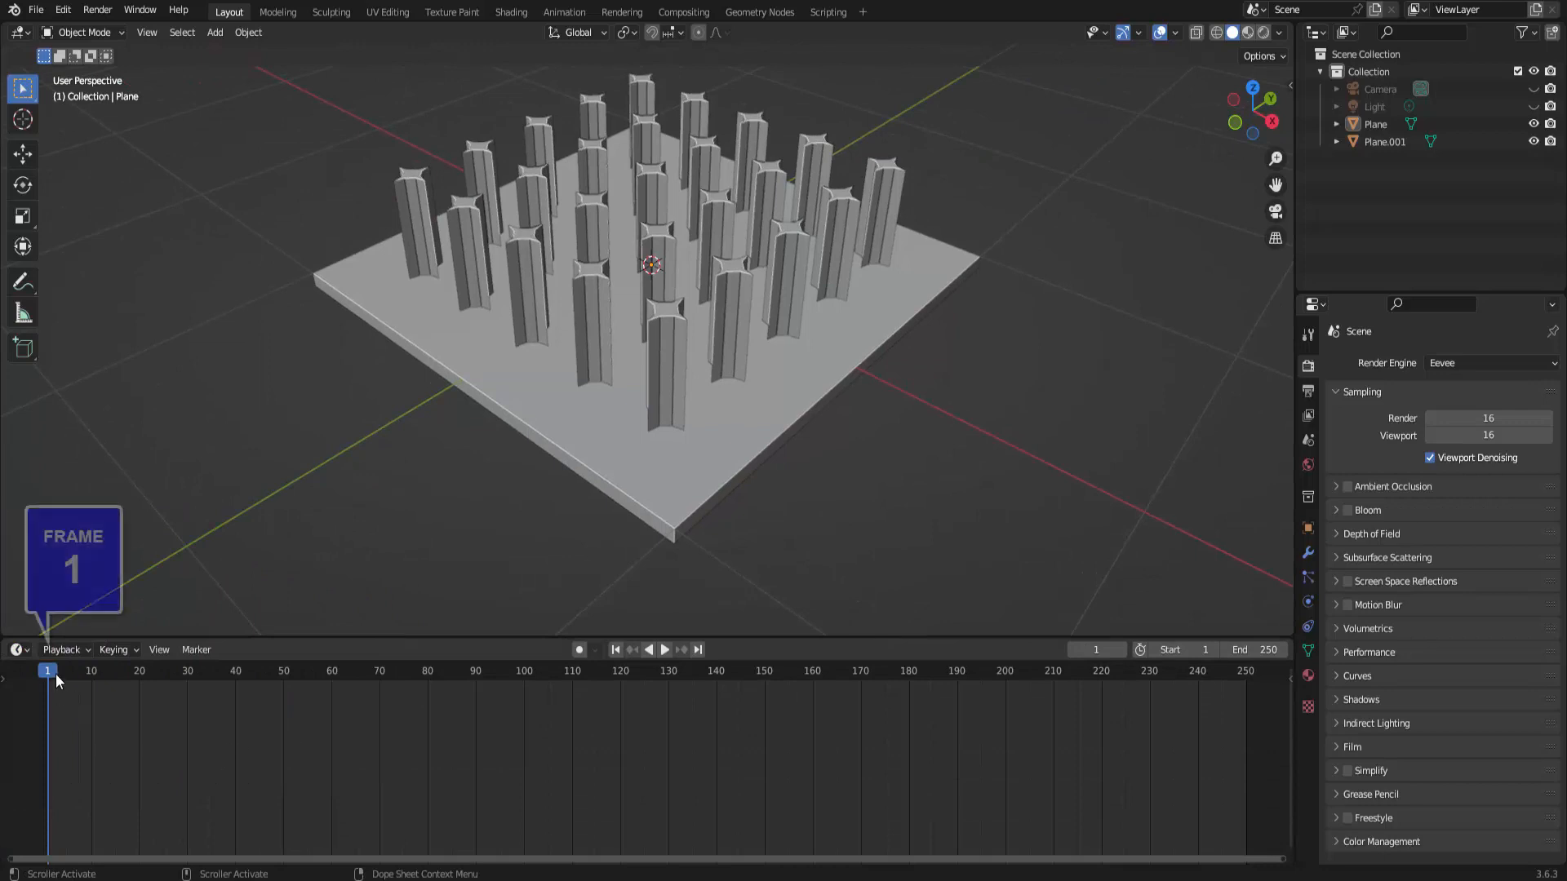
pyautogui.click(760, 444)
pyautogui.scroll(-2, 915, 431)
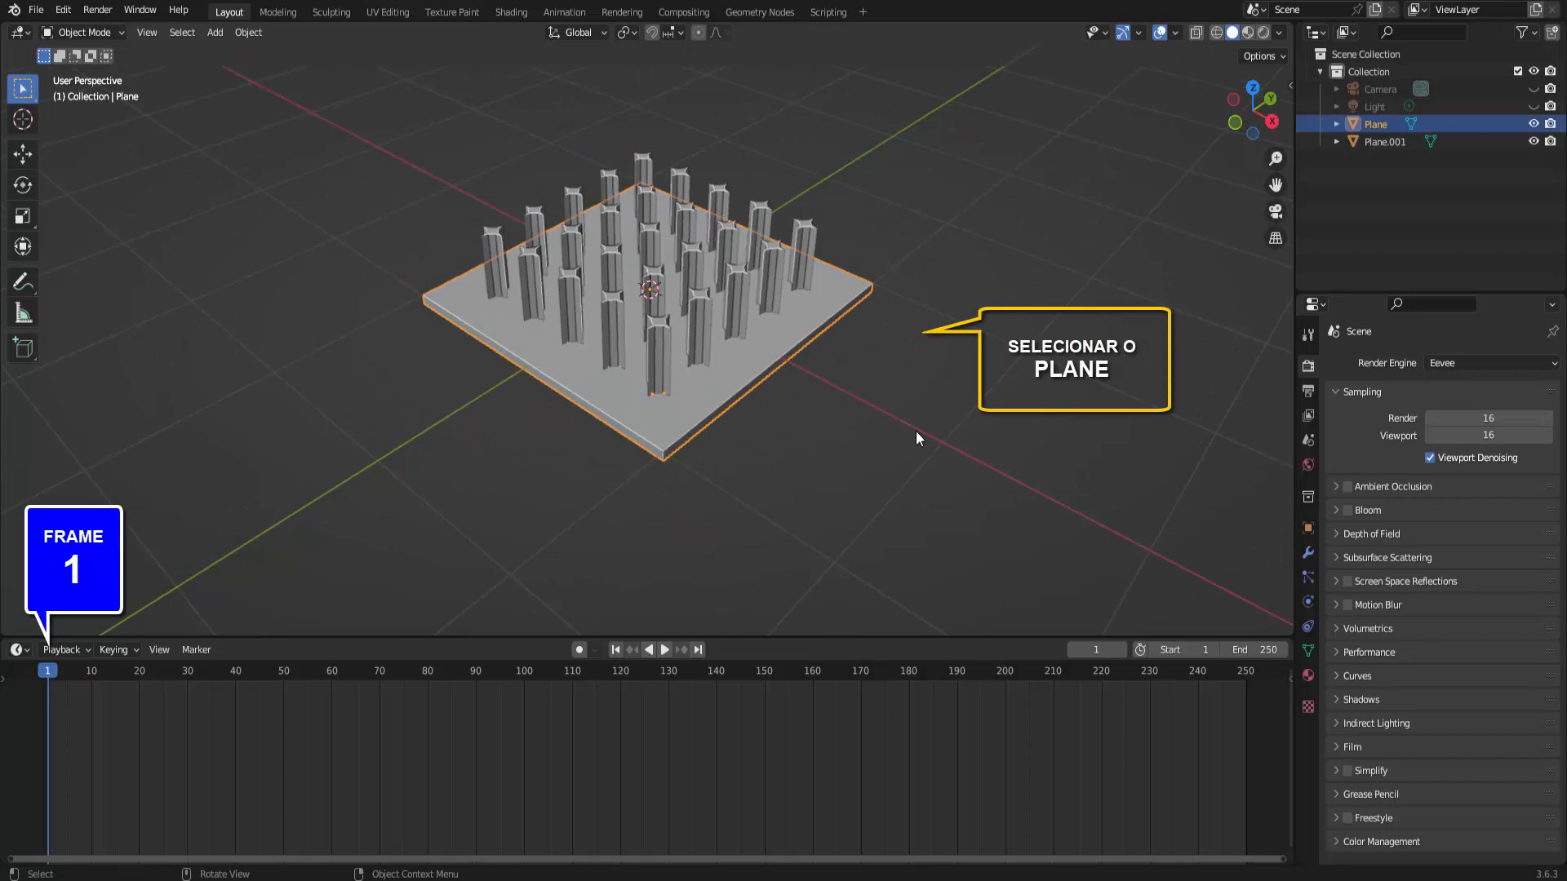
pyautogui.click(23, 153)
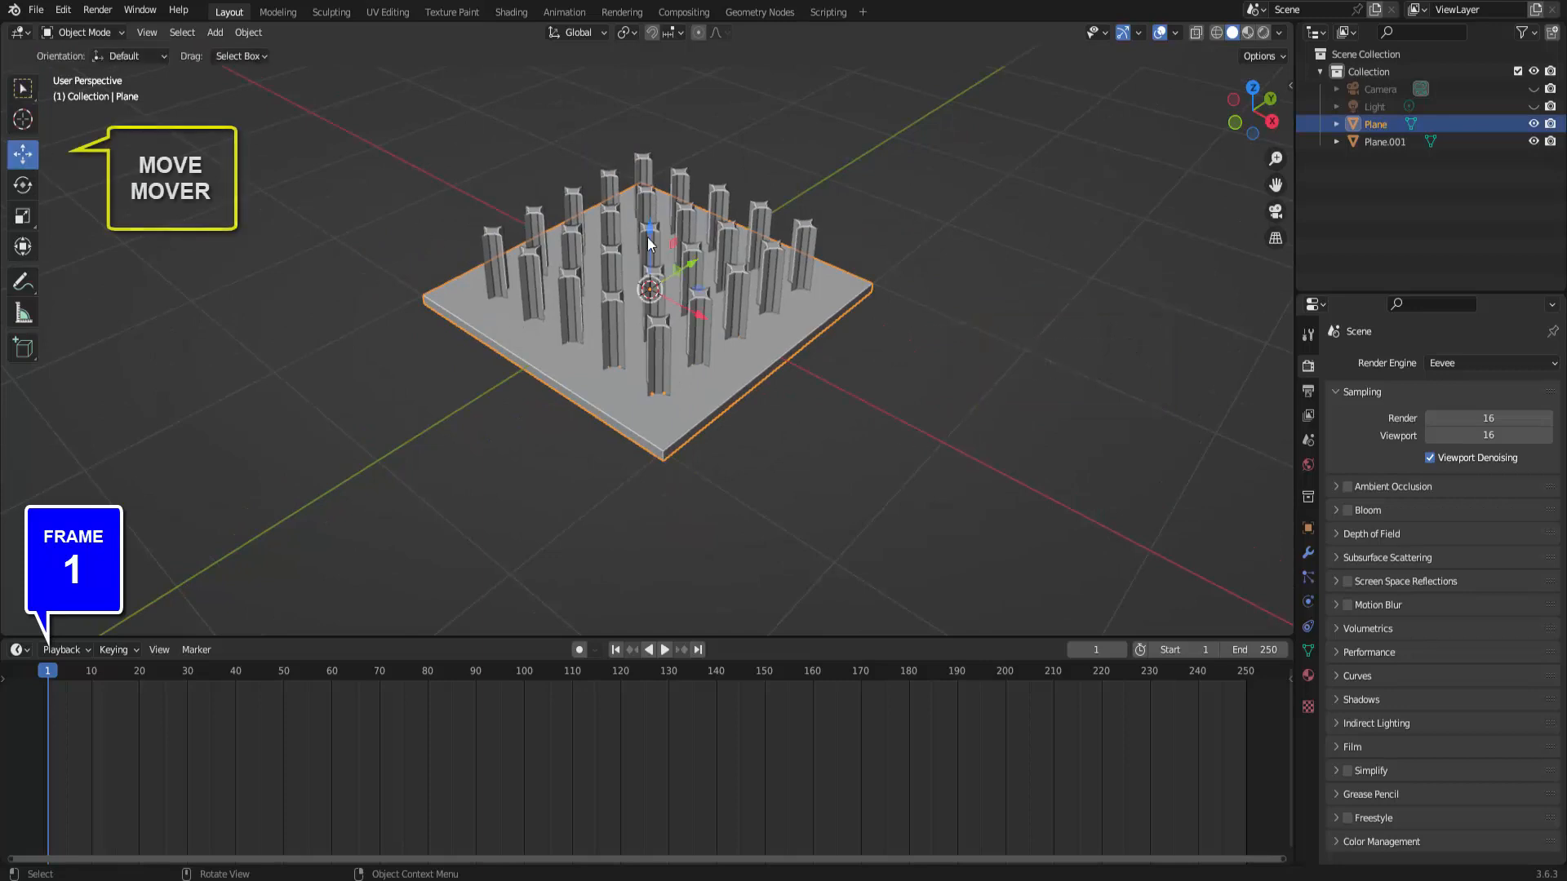
pyautogui.moveTo(652, 200); pyautogui.dragTo(648, 59)
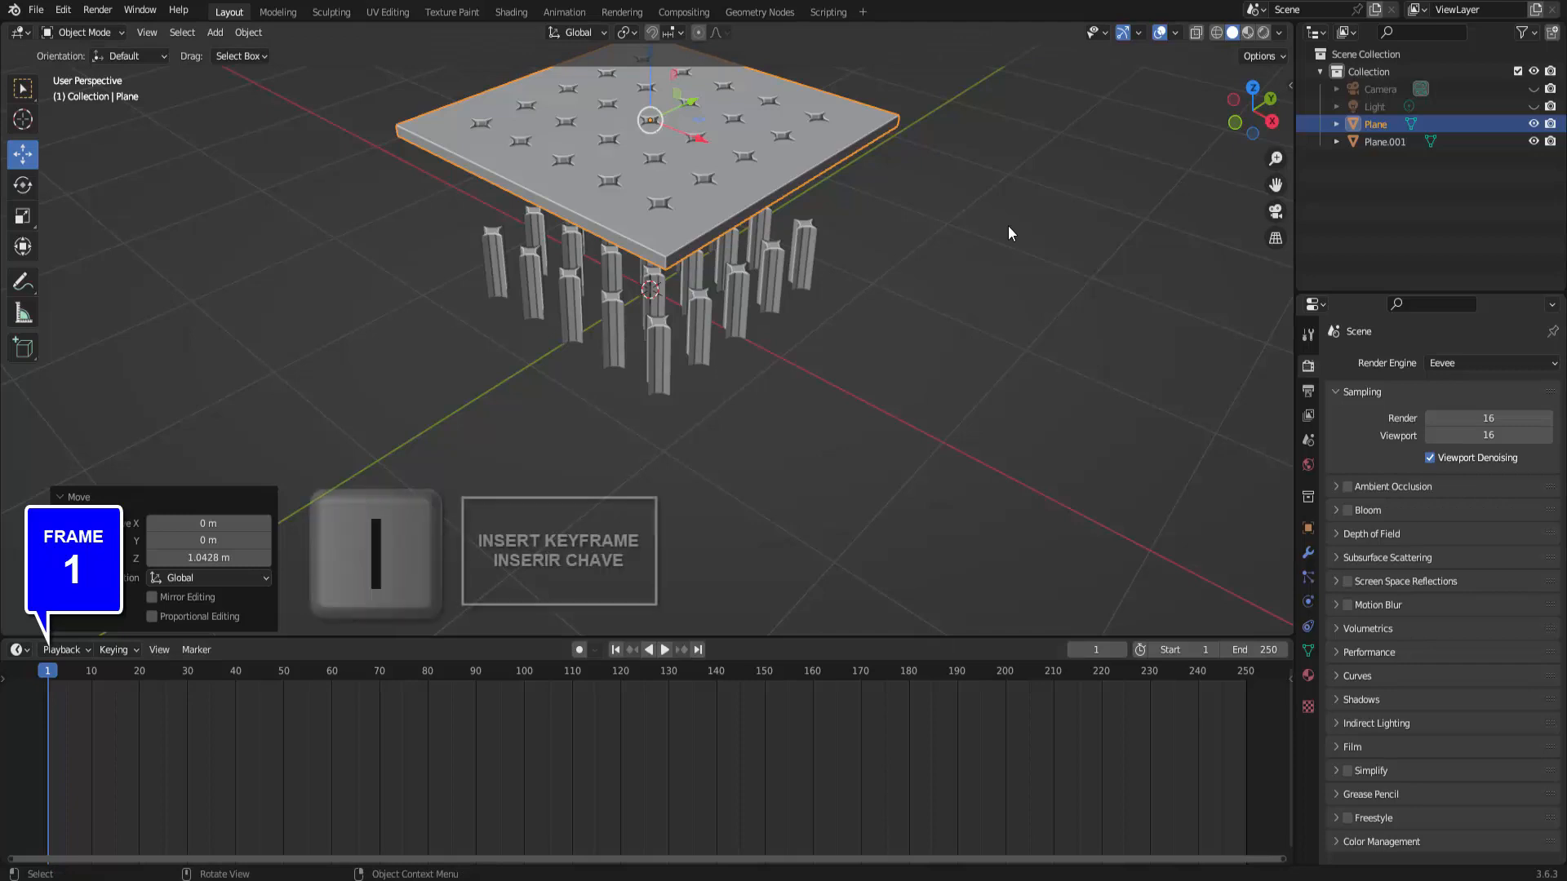
pyautogui.press('i')
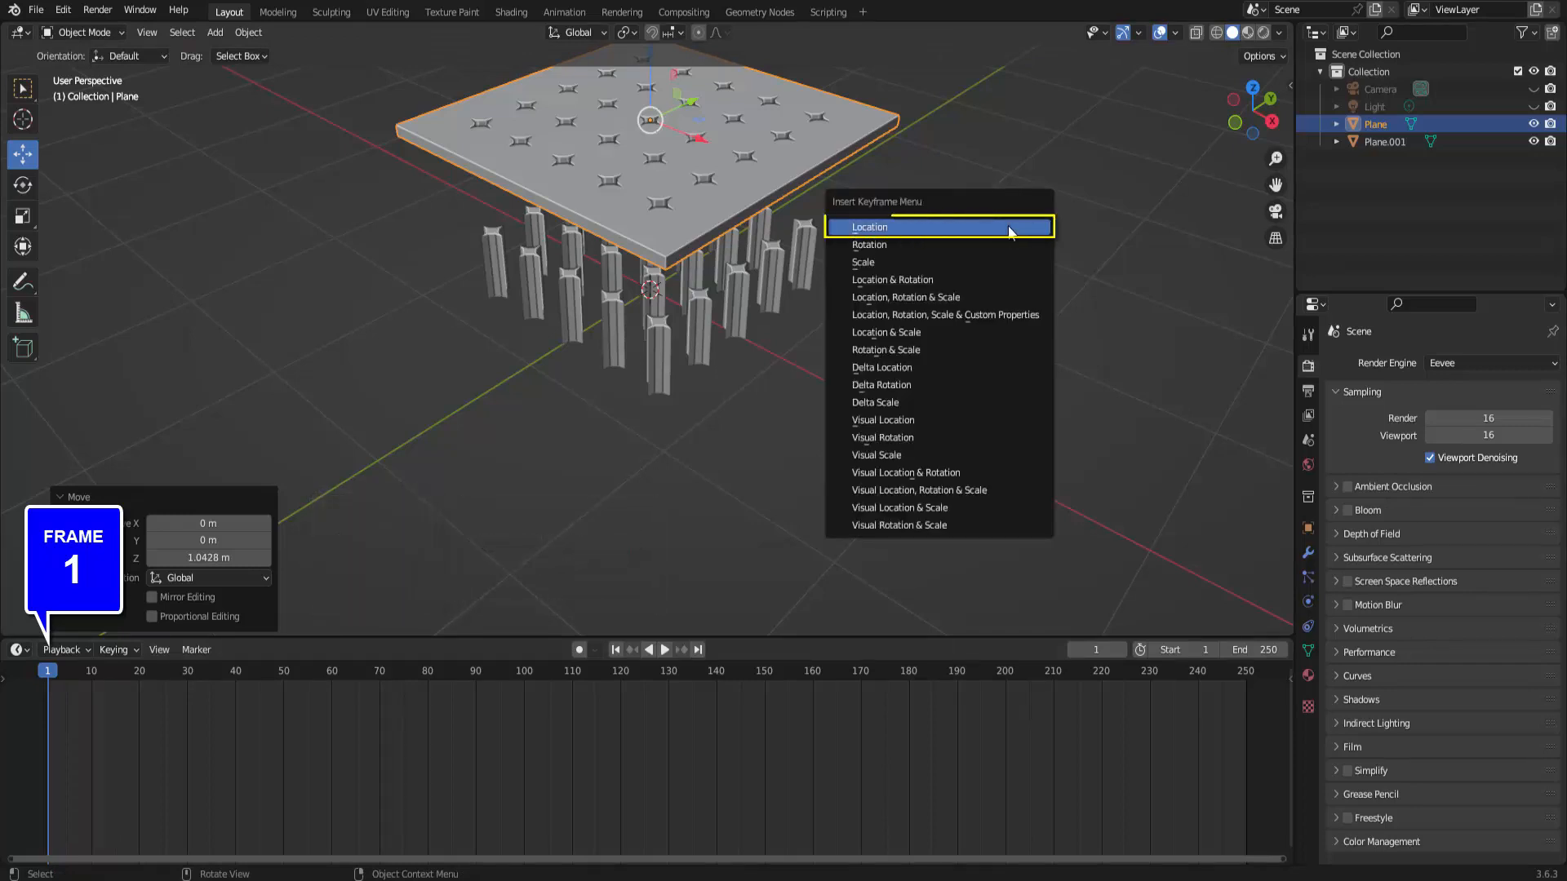
pyautogui.click(1007, 225)
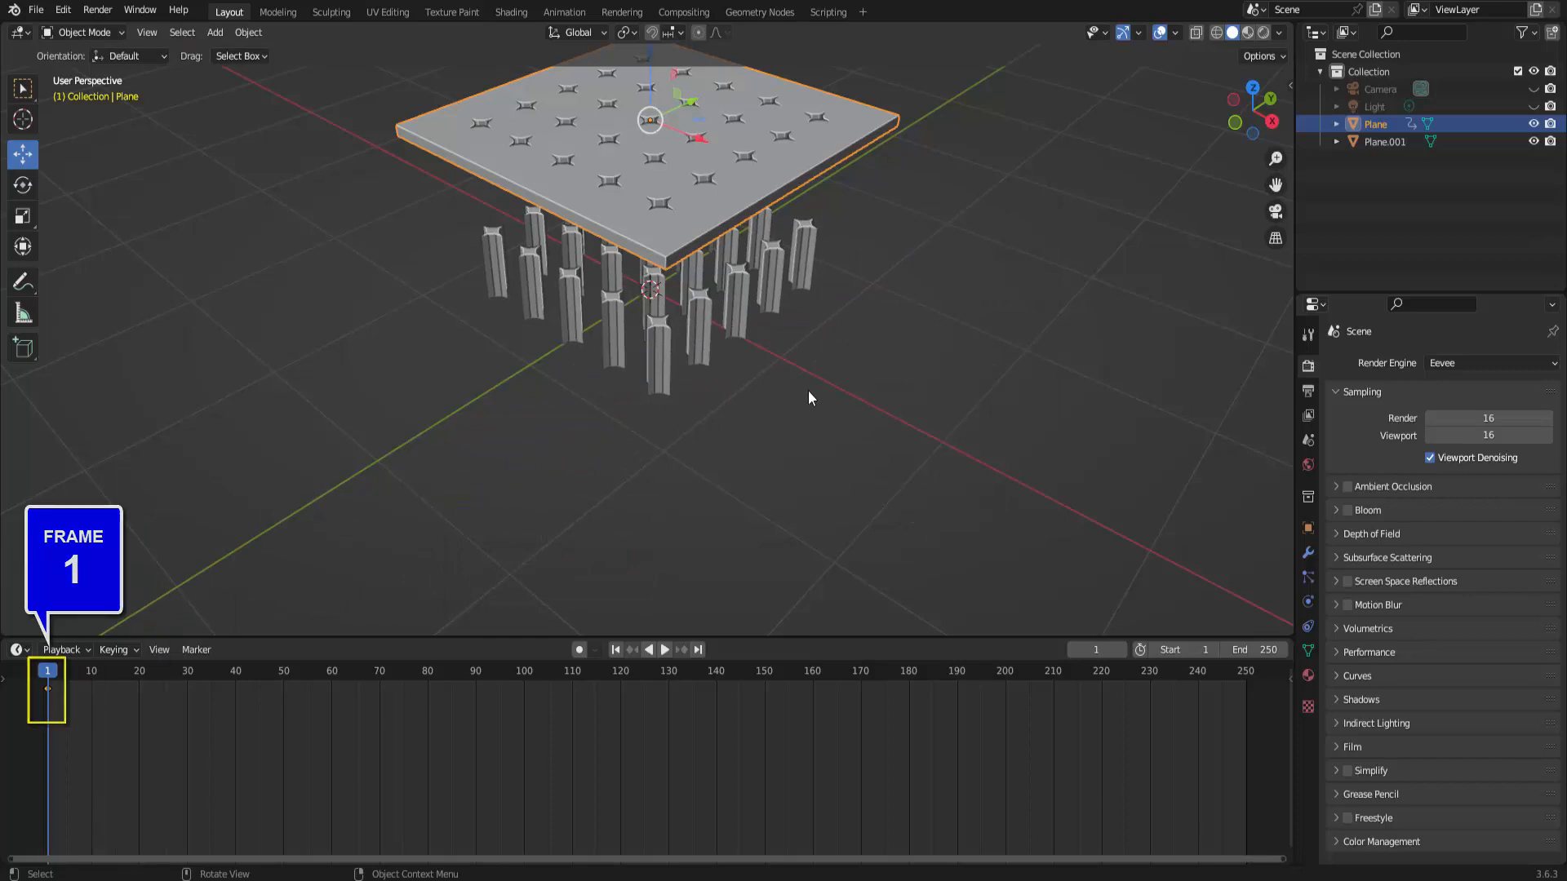
# Step: At frame 110, lower the perforated panel about 0.83 m along Z onto the star columns and insert a Location keyframe
pyautogui.click(575, 683)
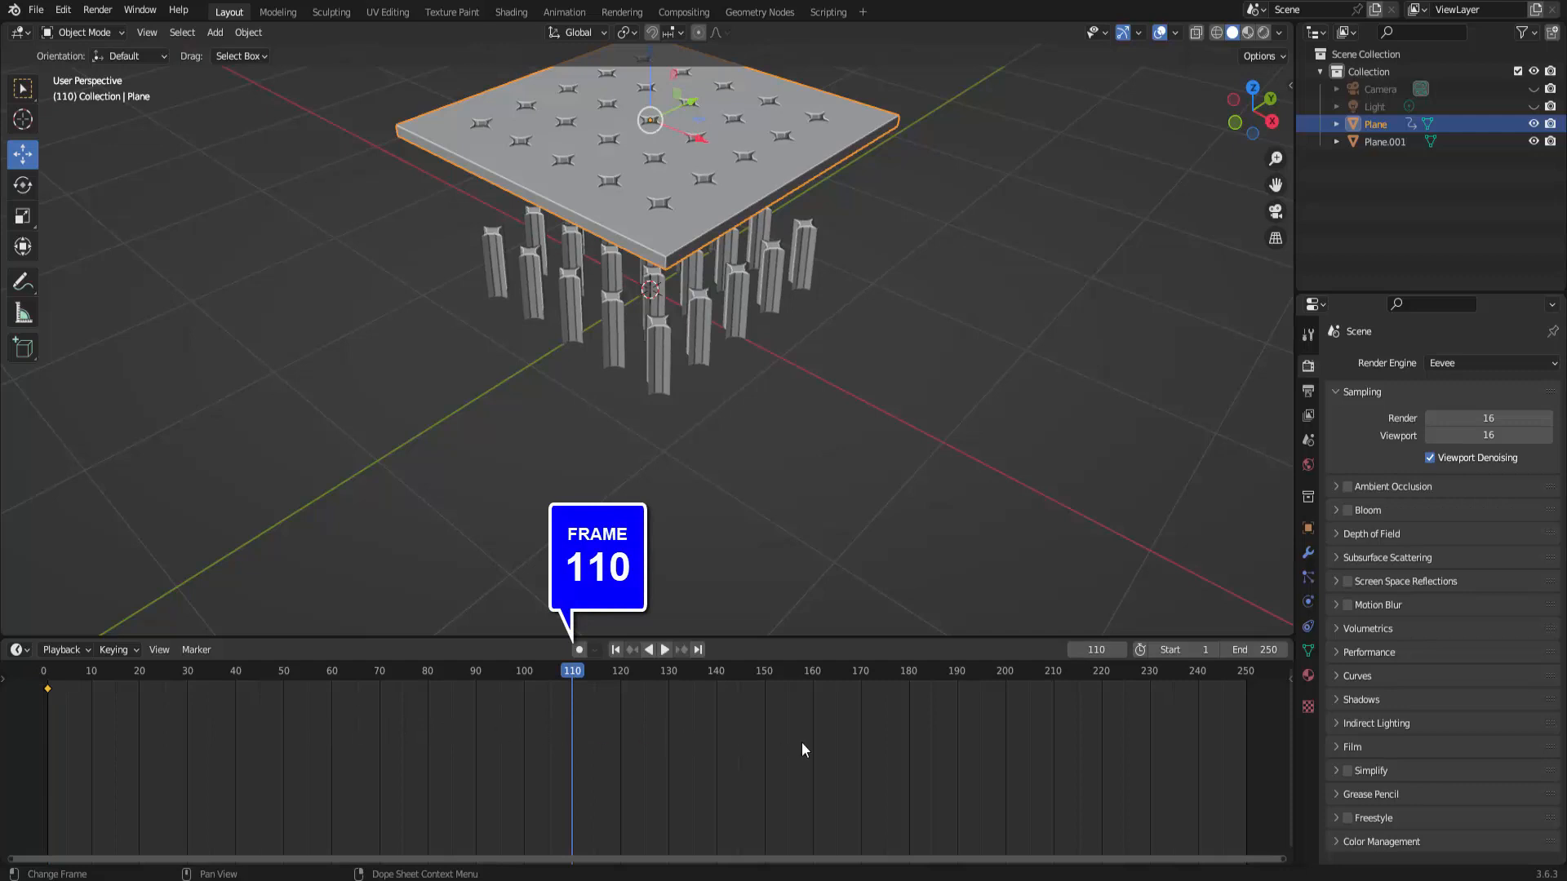
pyautogui.scroll(-2, 907, 379)
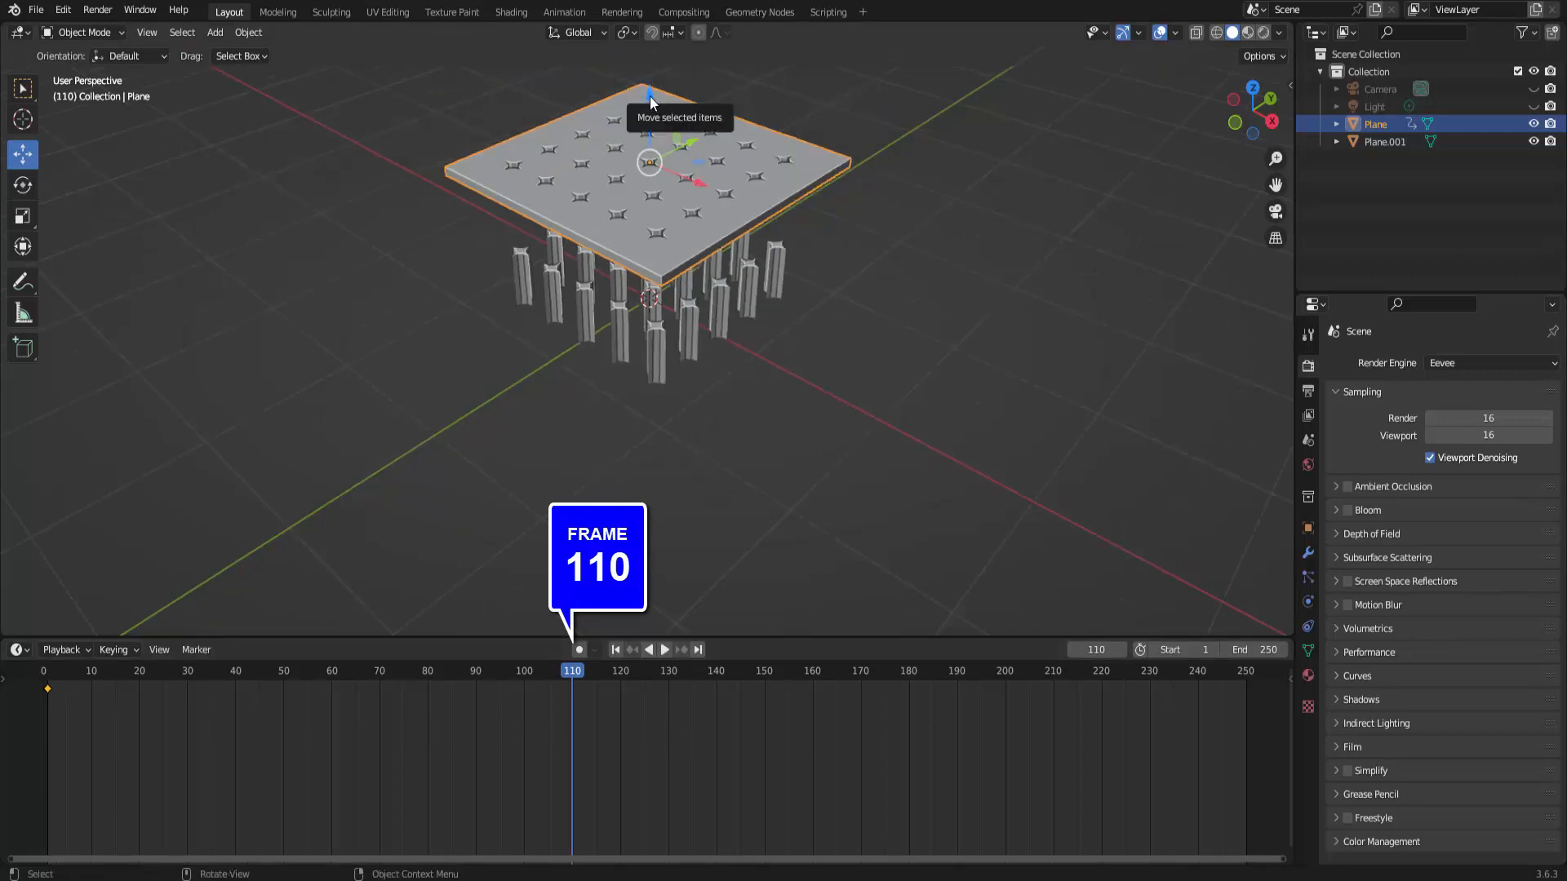
pyautogui.moveTo(653, 114); pyautogui.dragTo(682, 210)
pyautogui.press('i')
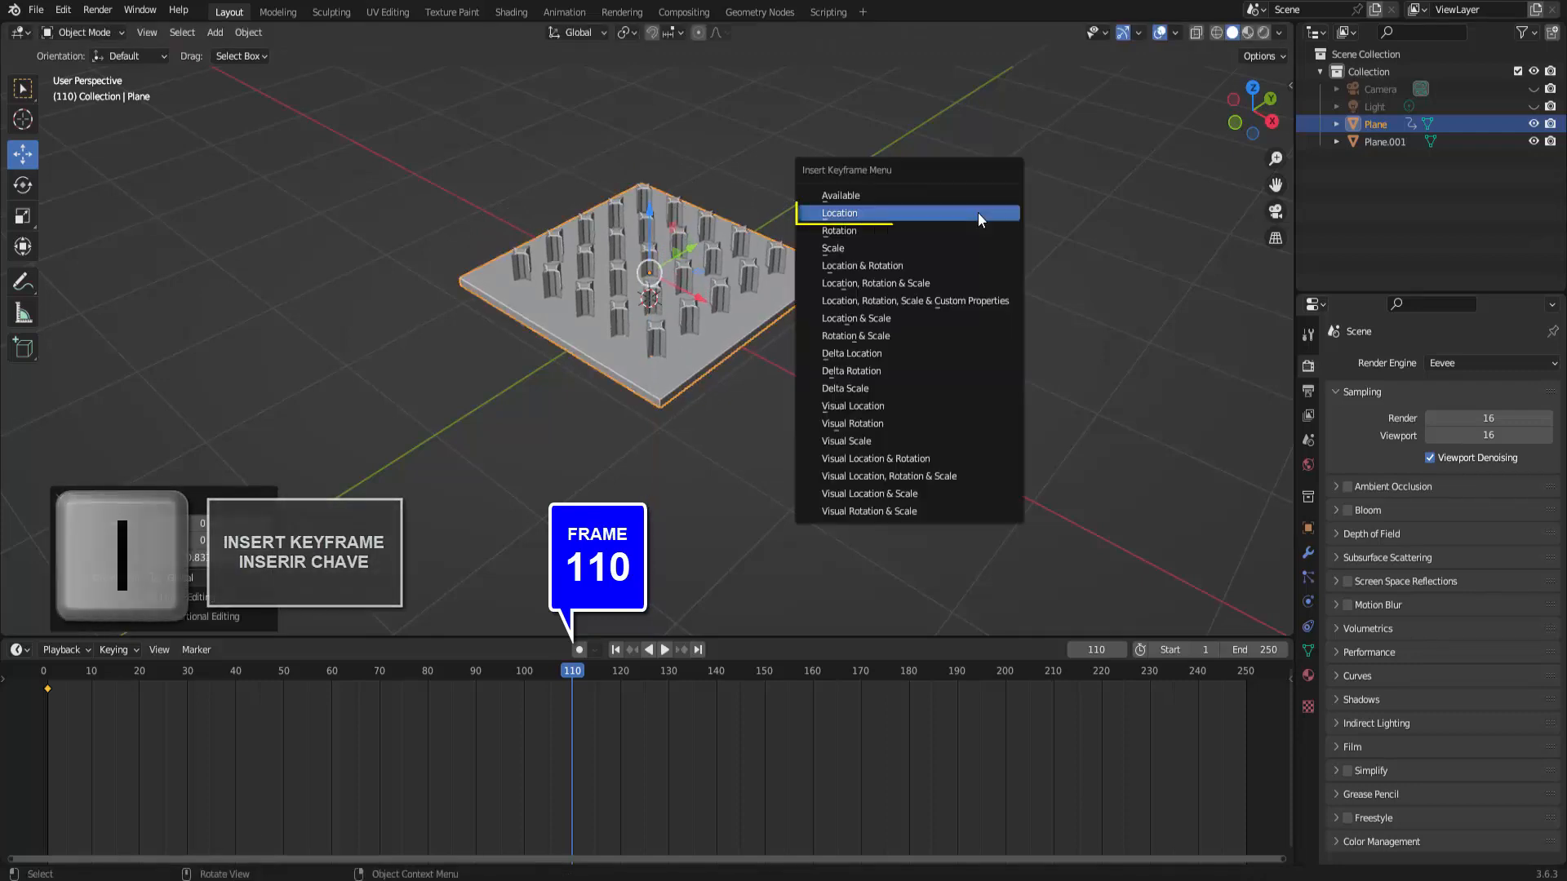
pyautogui.click(978, 212)
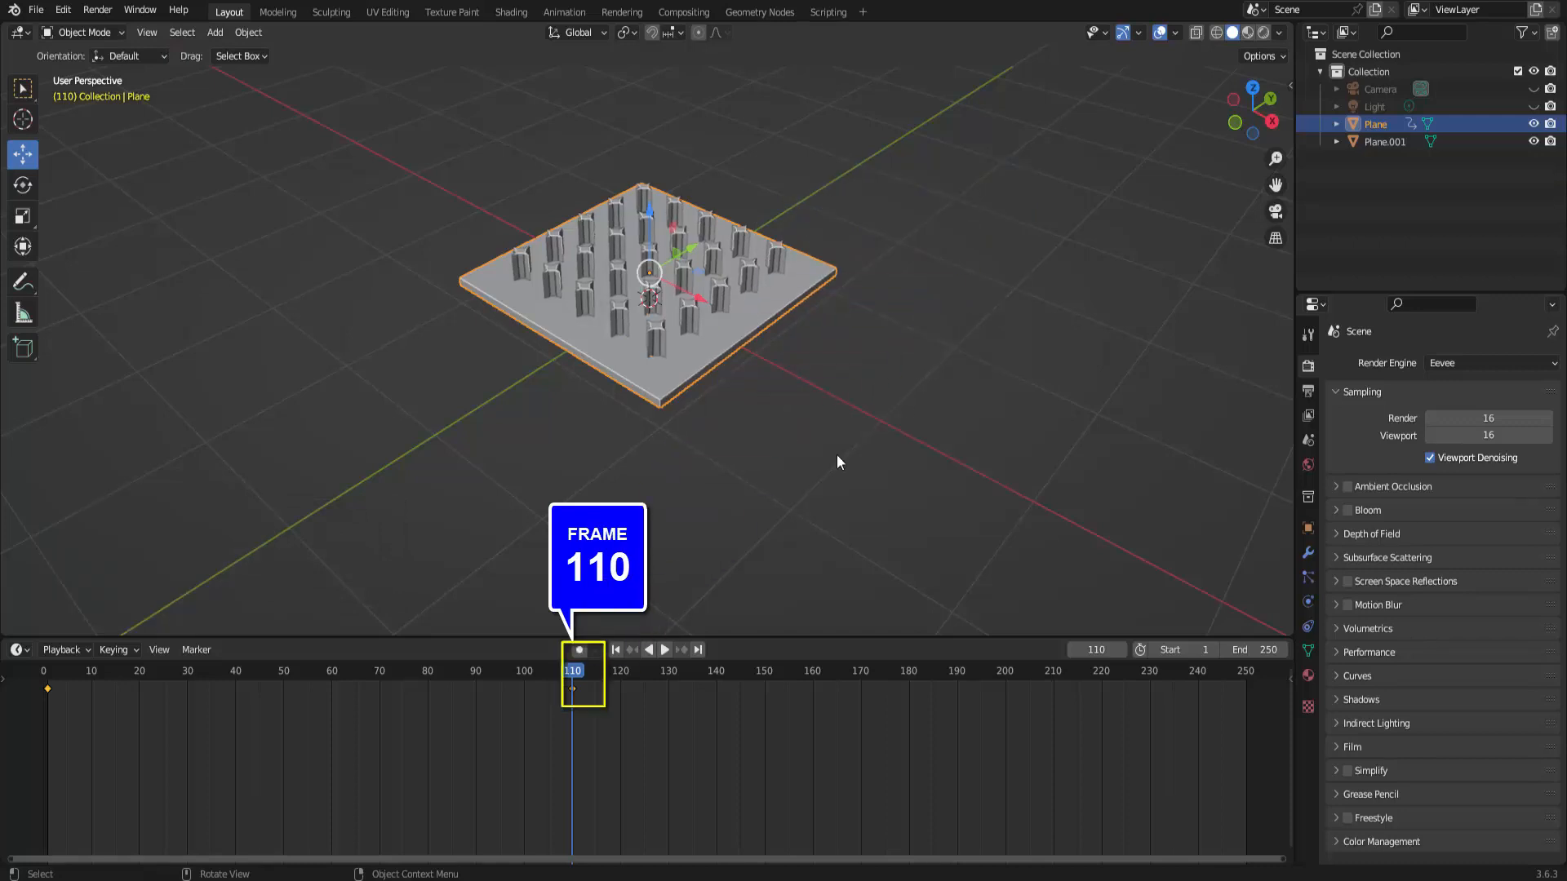
# Step: Play the panel's descent from frame 1, return to the first frame and examine the panel and columns from other angles
pyautogui.click(616, 649)
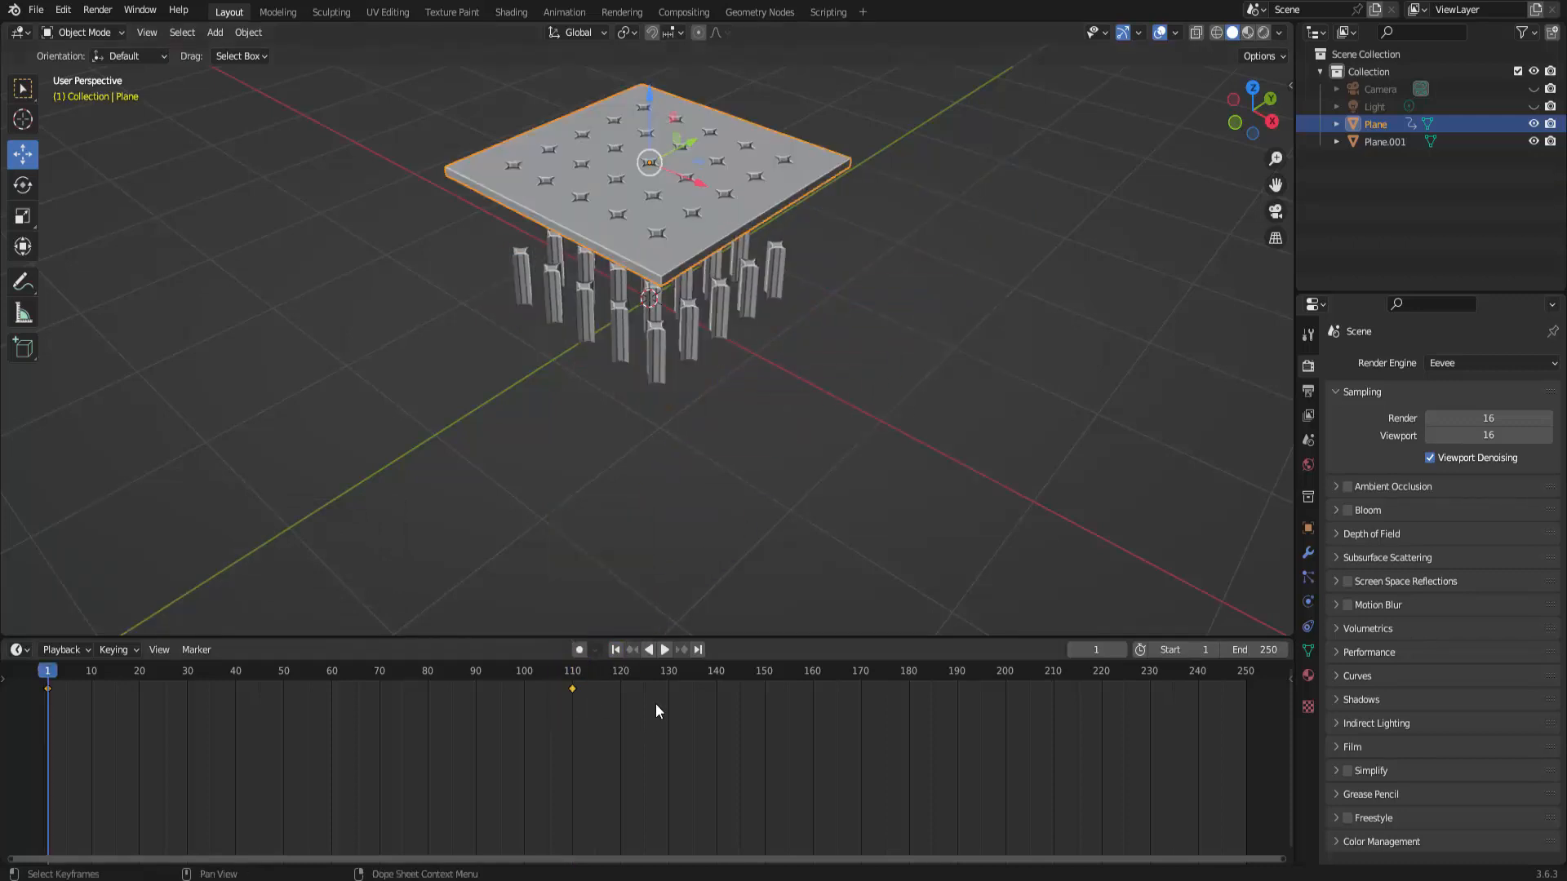
pyautogui.click(666, 651)
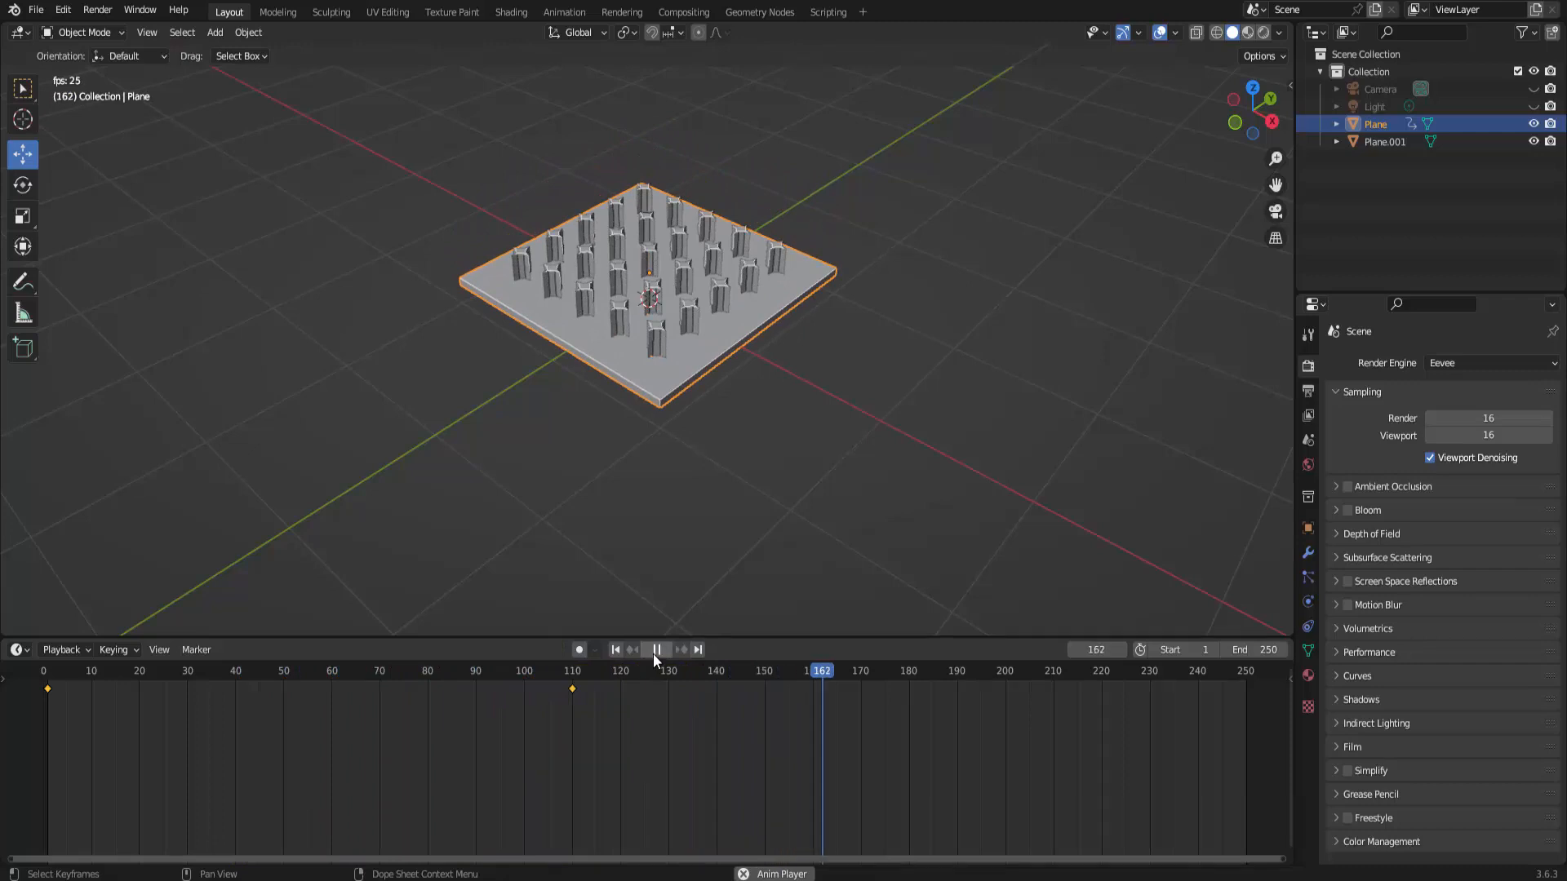
pyautogui.click(655, 652)
pyautogui.click(616, 653)
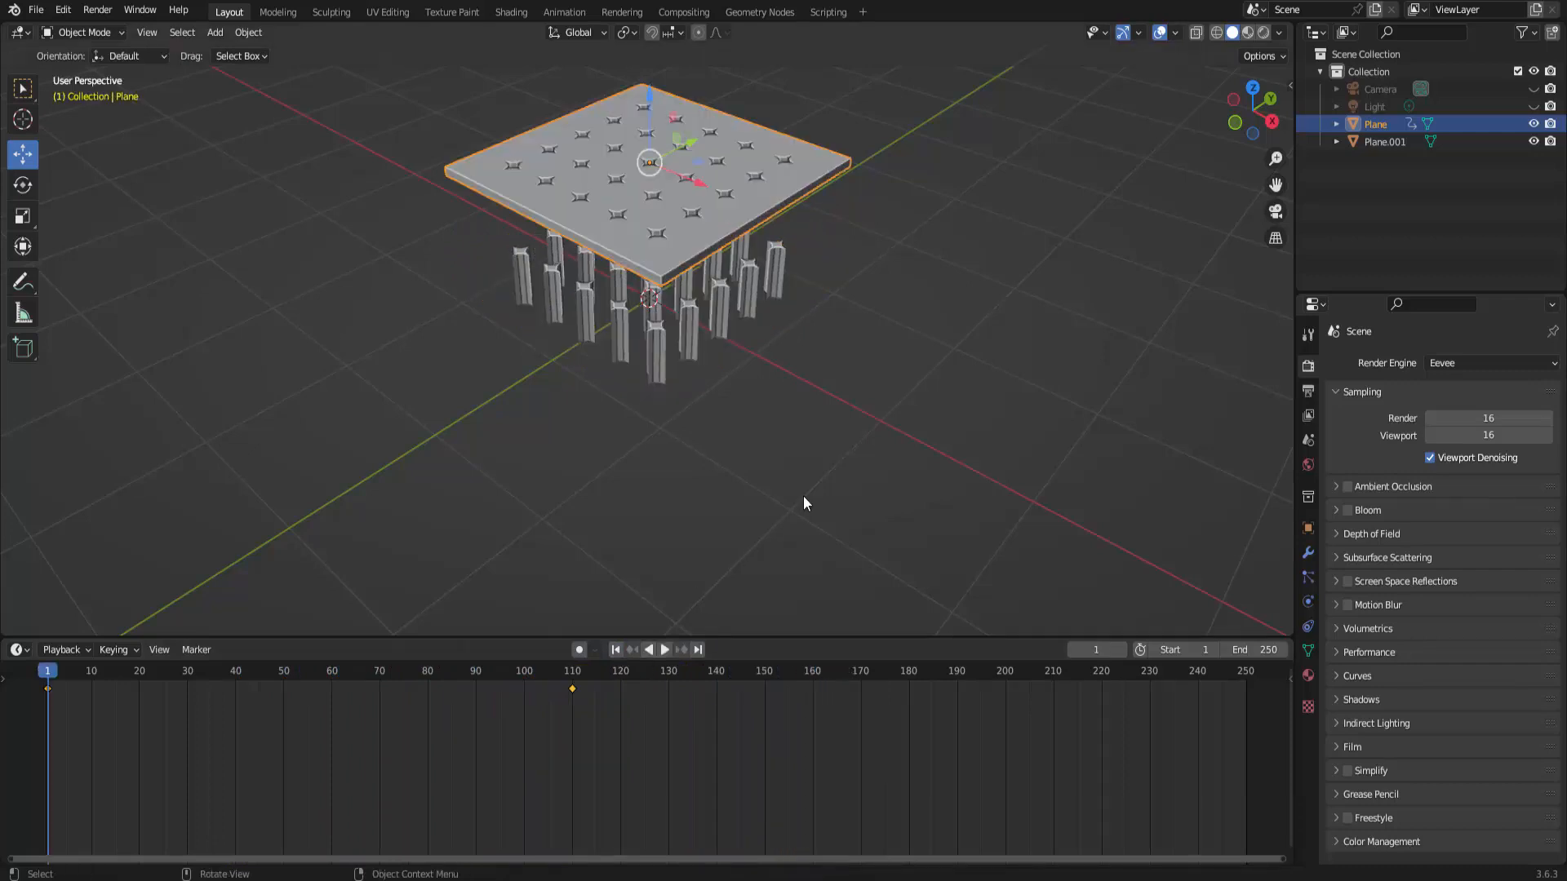
pyautogui.moveTo(803, 496); pyautogui.dragTo(1028, 376, button='middle')
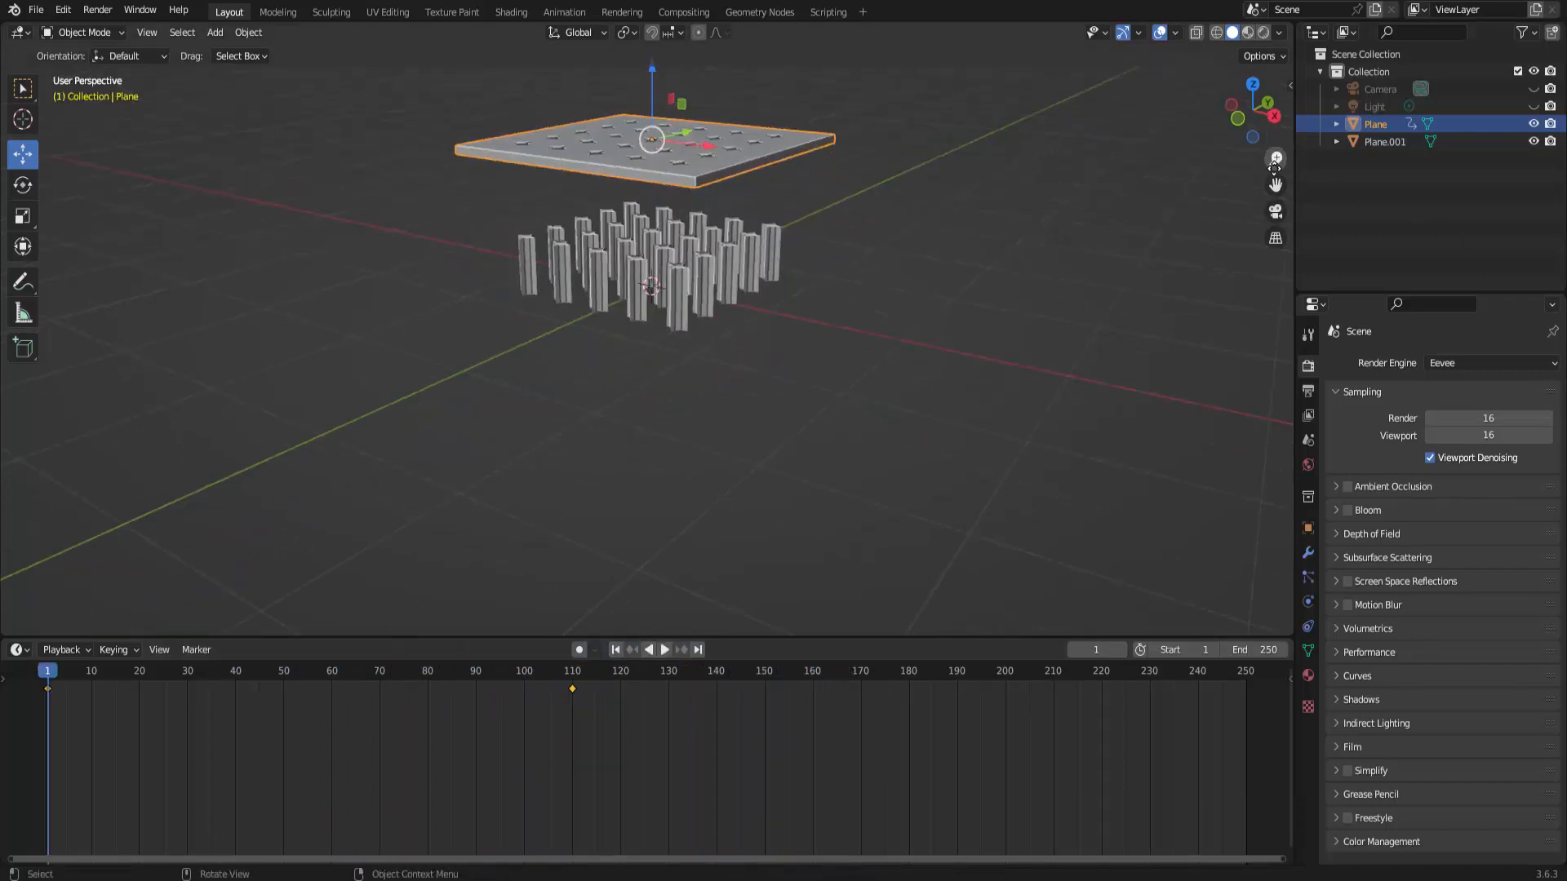
pyautogui.moveTo(1275, 163); pyautogui.dragTo(1016, 263)
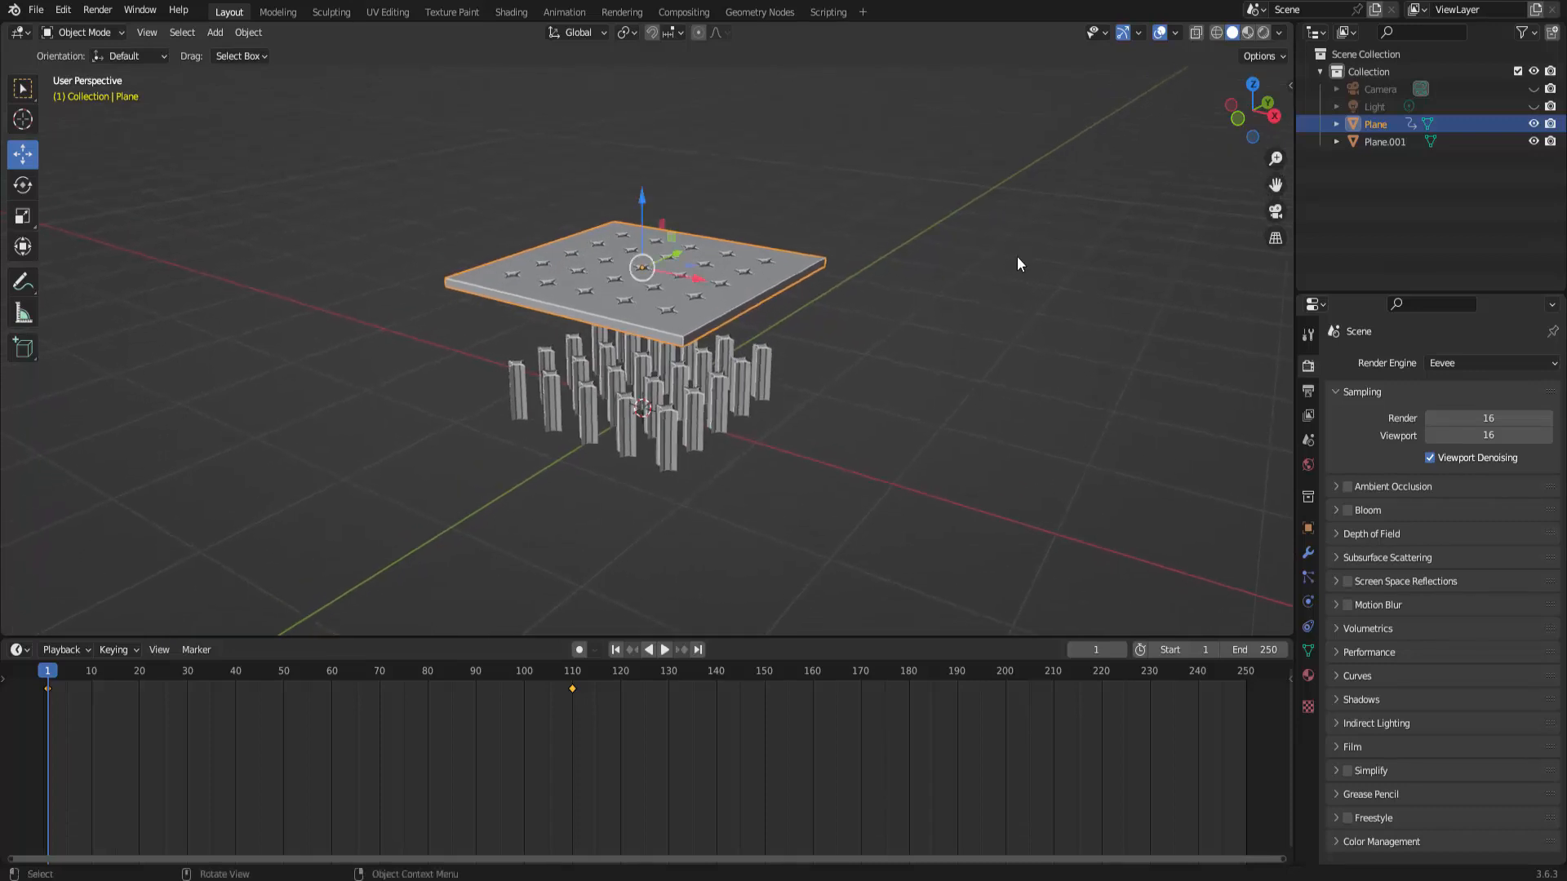
pyautogui.moveTo(1017, 258); pyautogui.dragTo(1015, 273, button='middle')
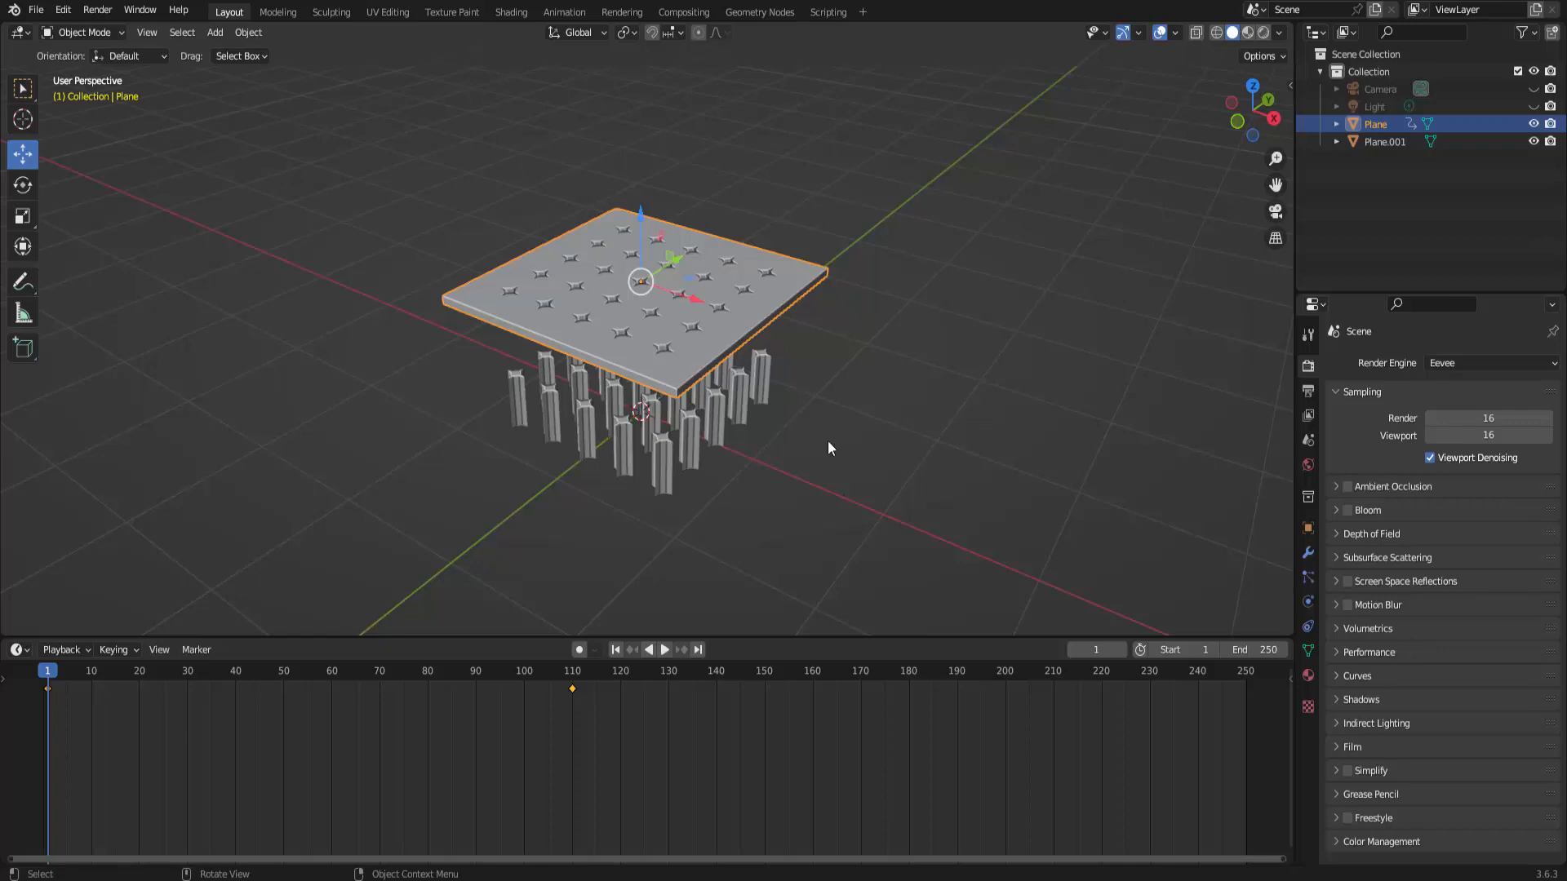
# Step: Move the panel's second keyframe to frame 50 and play the animation from frame 1 to check the faster descent
pyautogui.click(572, 688)
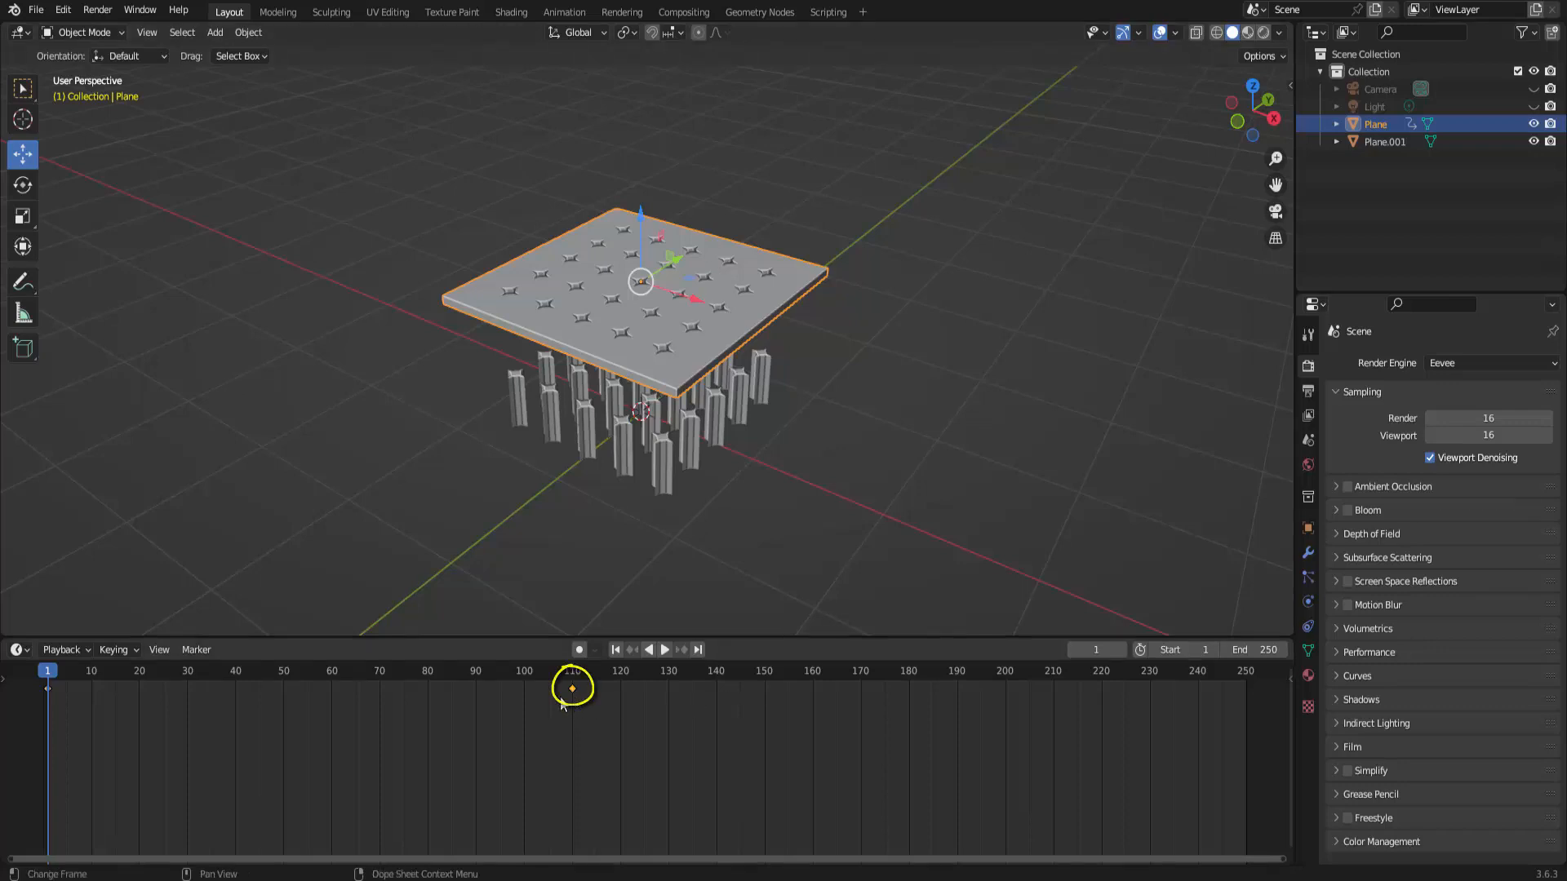
pyautogui.press('space')
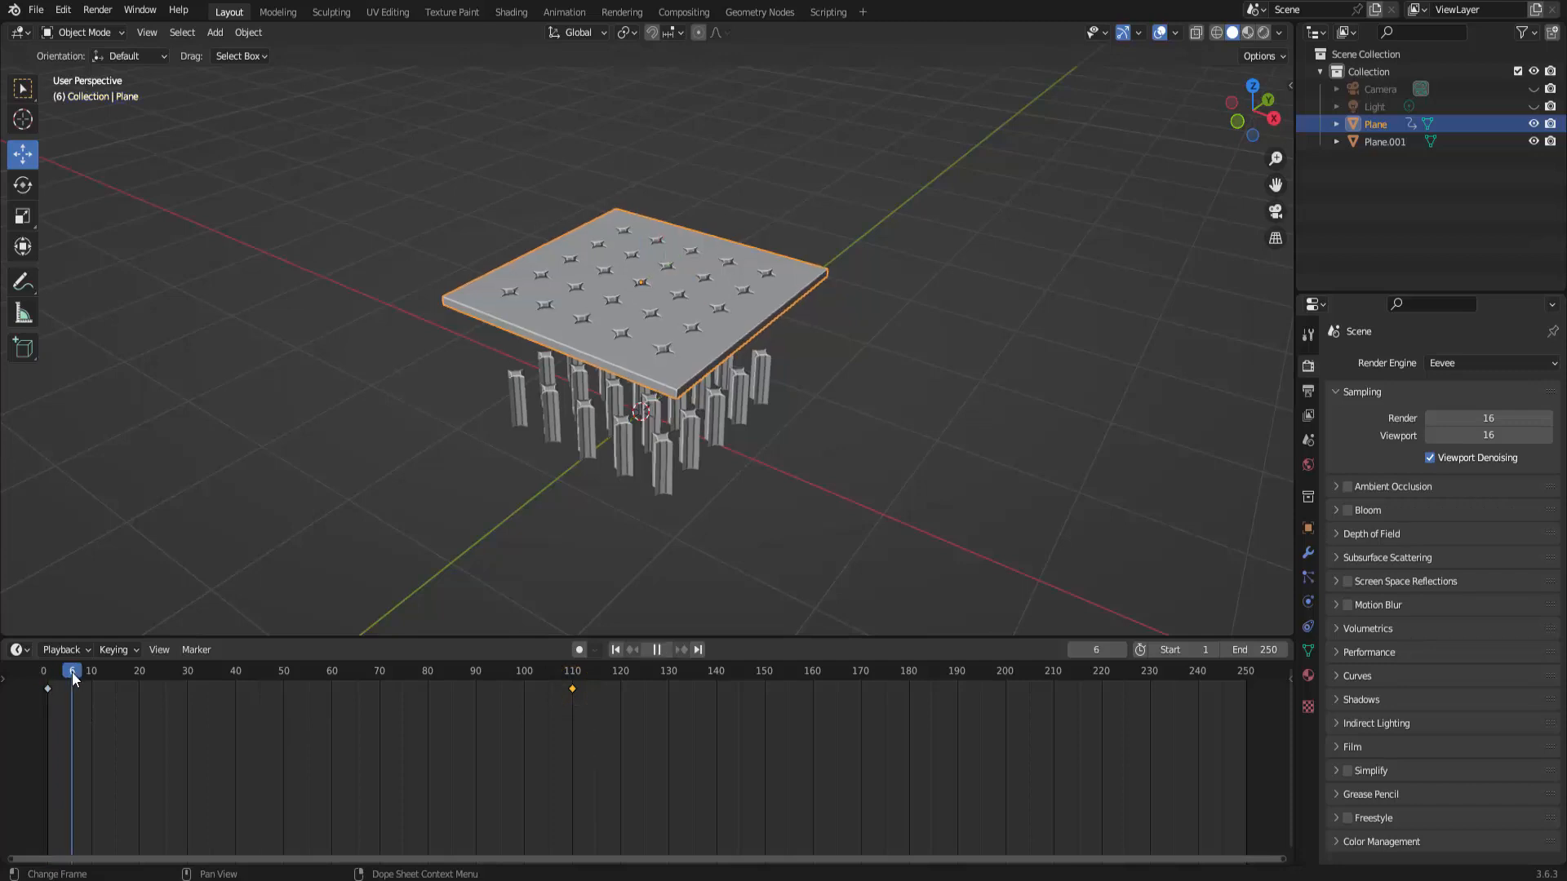
pyautogui.press('space')
pyautogui.moveTo(571, 690); pyautogui.dragTo(432, 687)
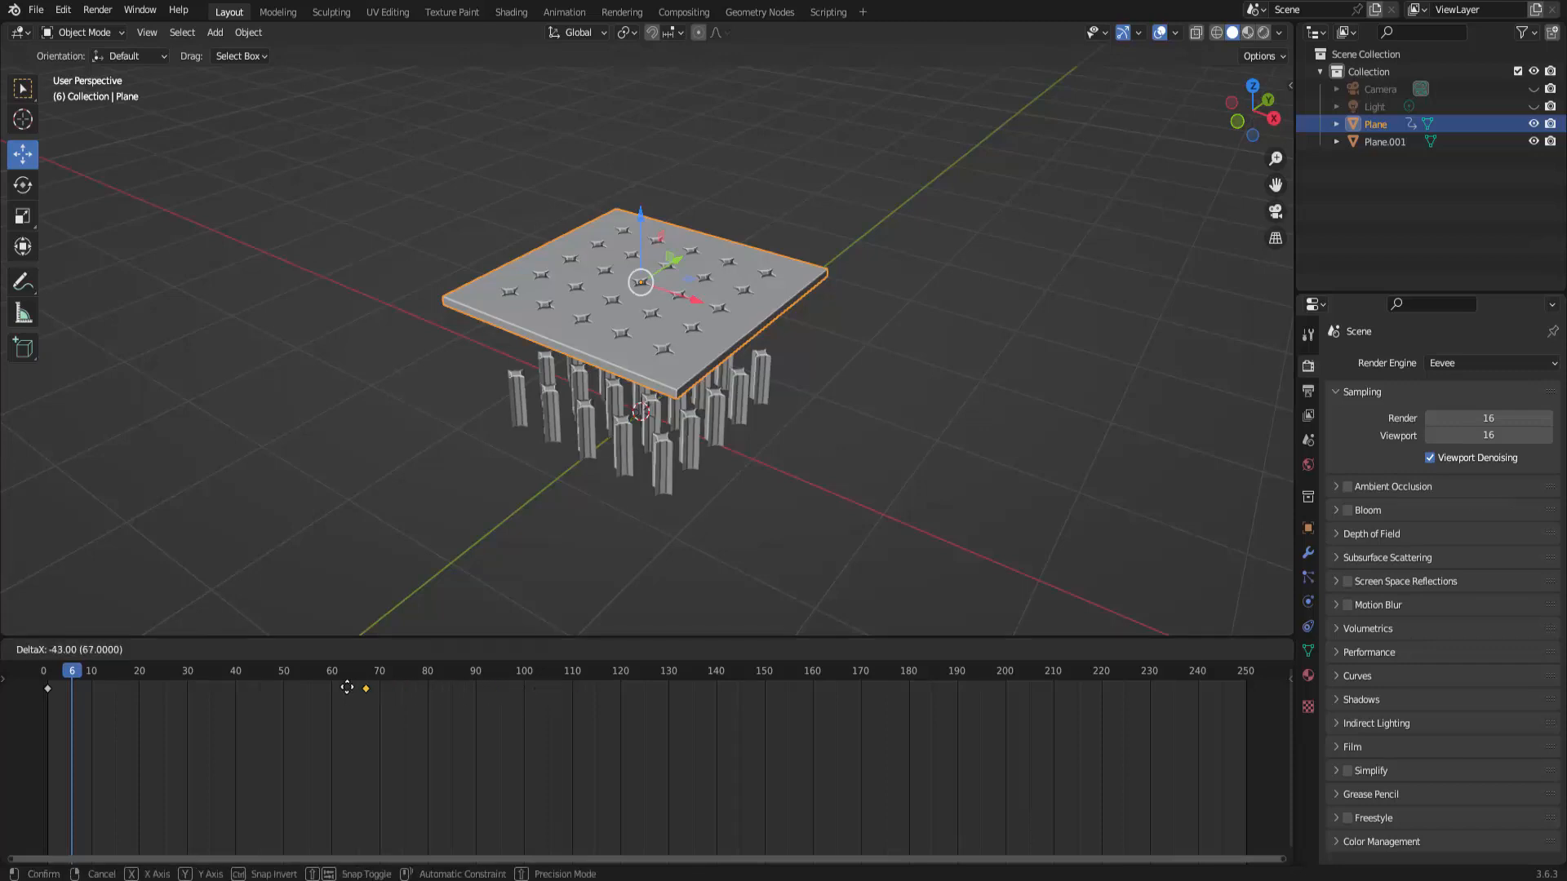
pyautogui.moveTo(279, 688); pyautogui.dragTo(282, 688)
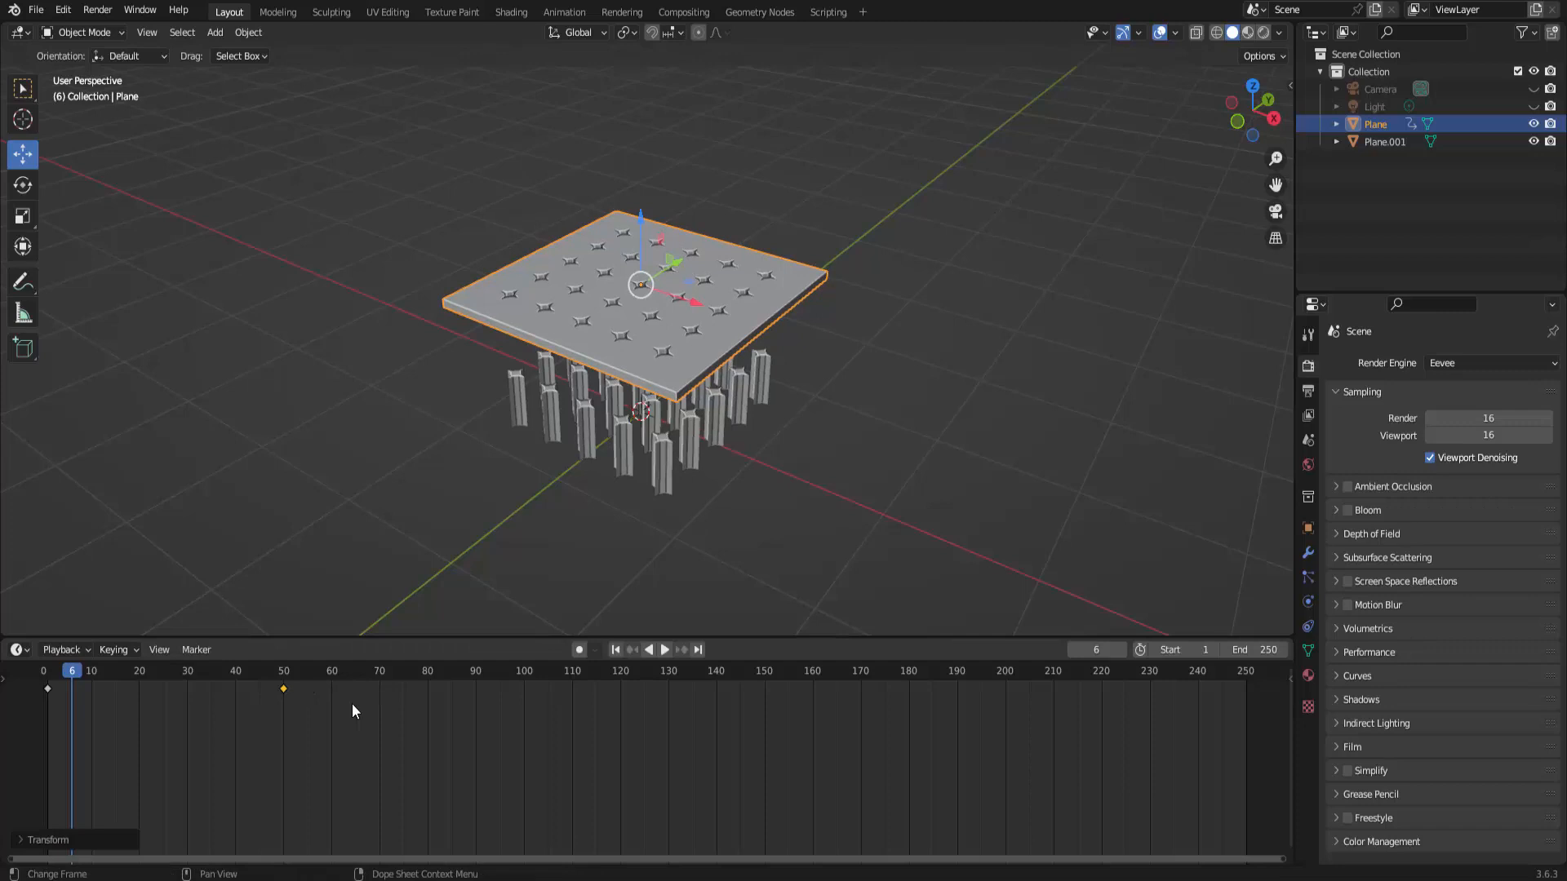
pyautogui.click(617, 651)
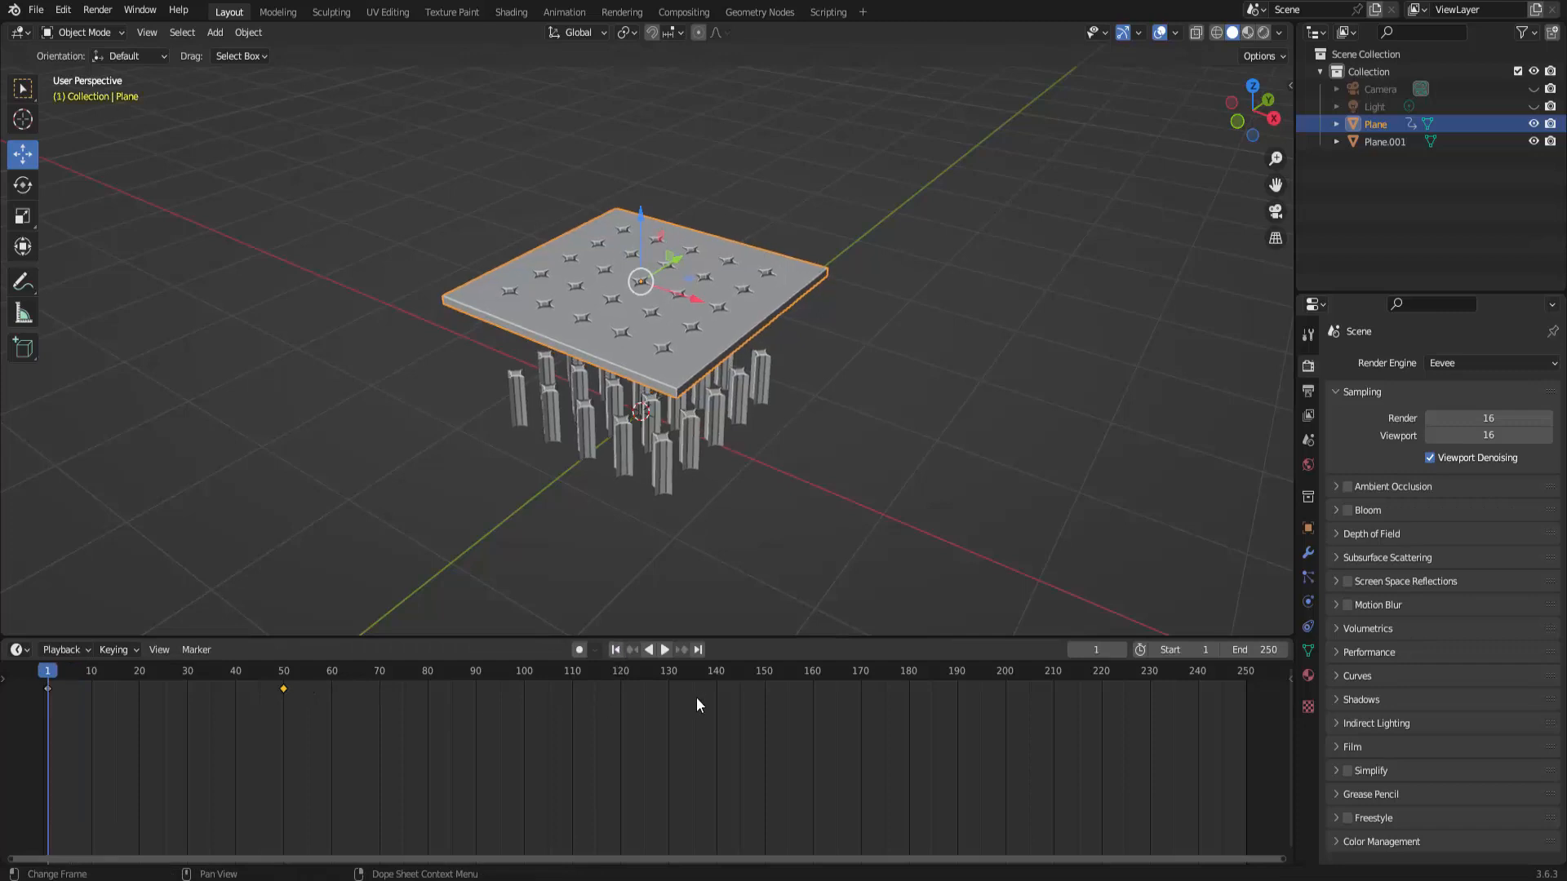
pyautogui.click(664, 650)
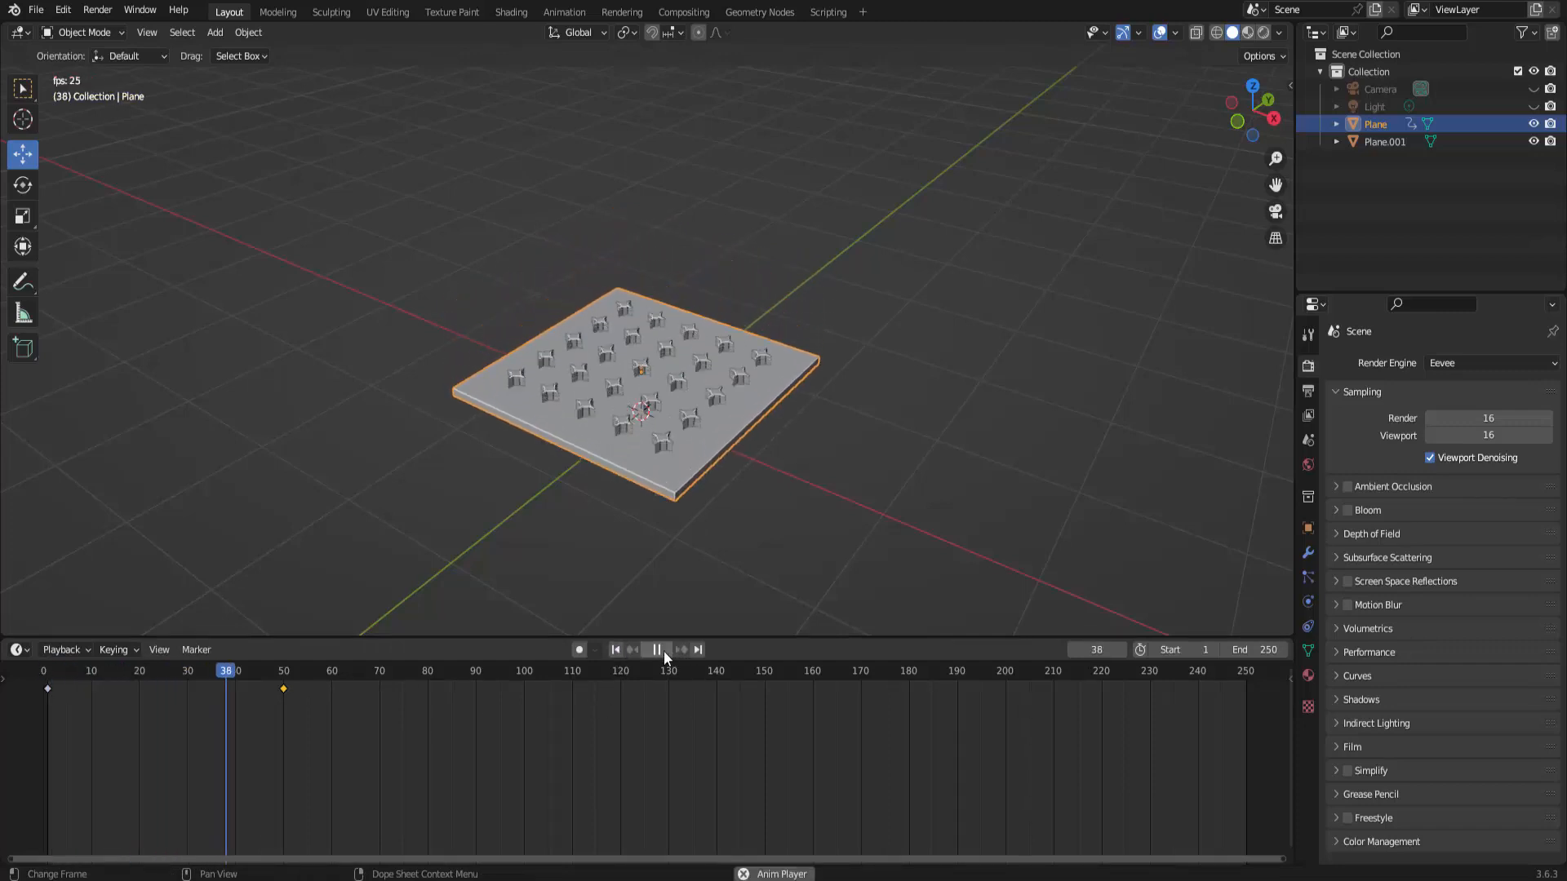
pyautogui.click(664, 650)
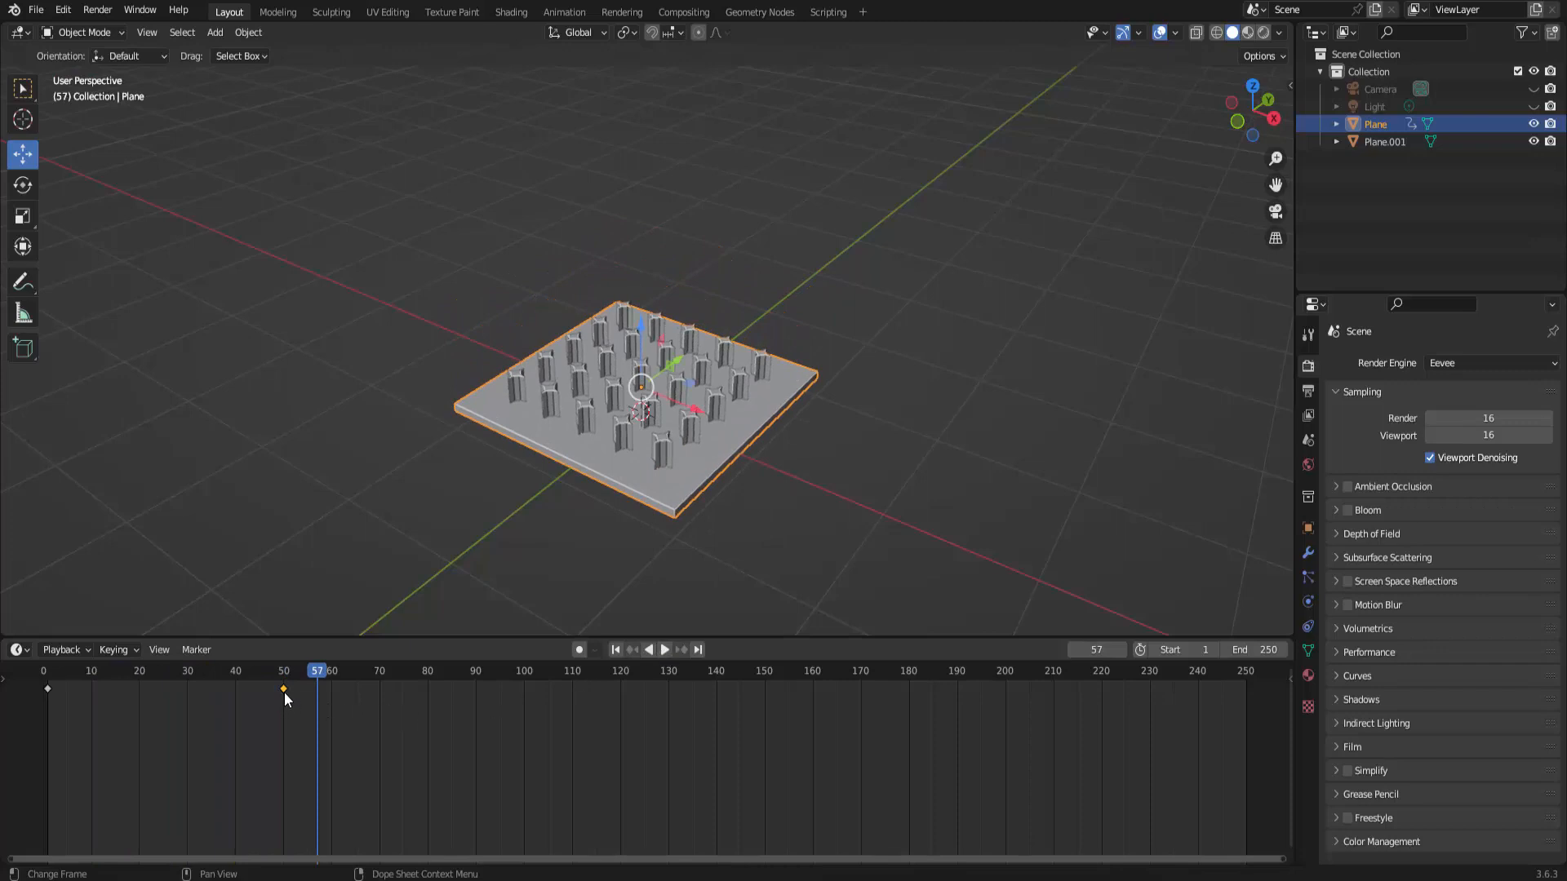
# Step: Move the panel's second keyframe to frame 250, play the animation from the start and return to frame 1
pyautogui.moveTo(282, 688); pyautogui.dragTo(1233, 739)
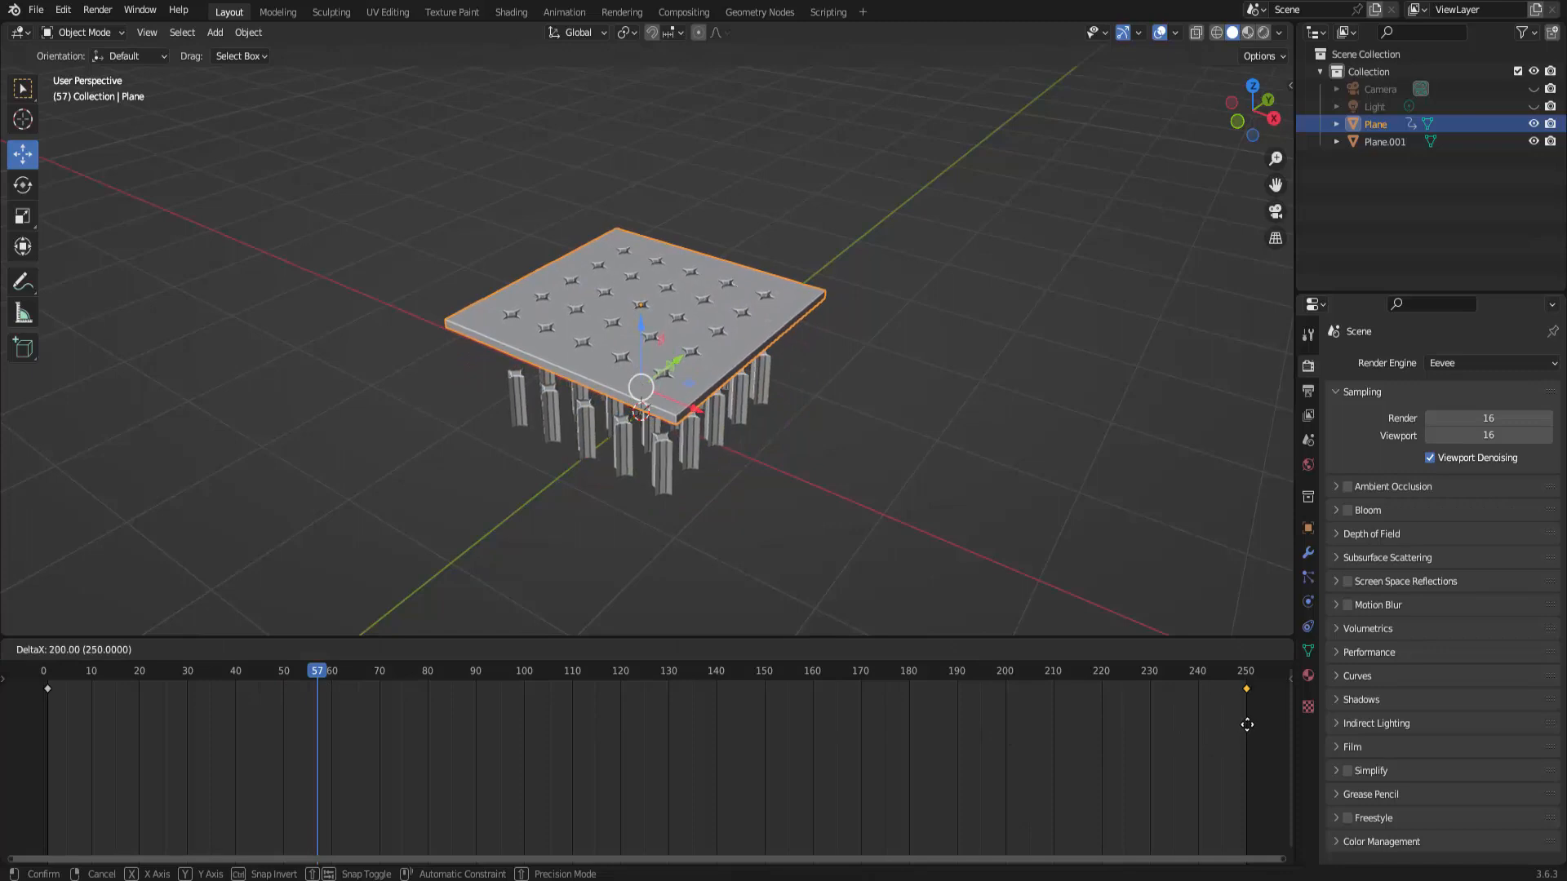
pyautogui.moveTo(1247, 725); pyautogui.dragTo(1247, 725)
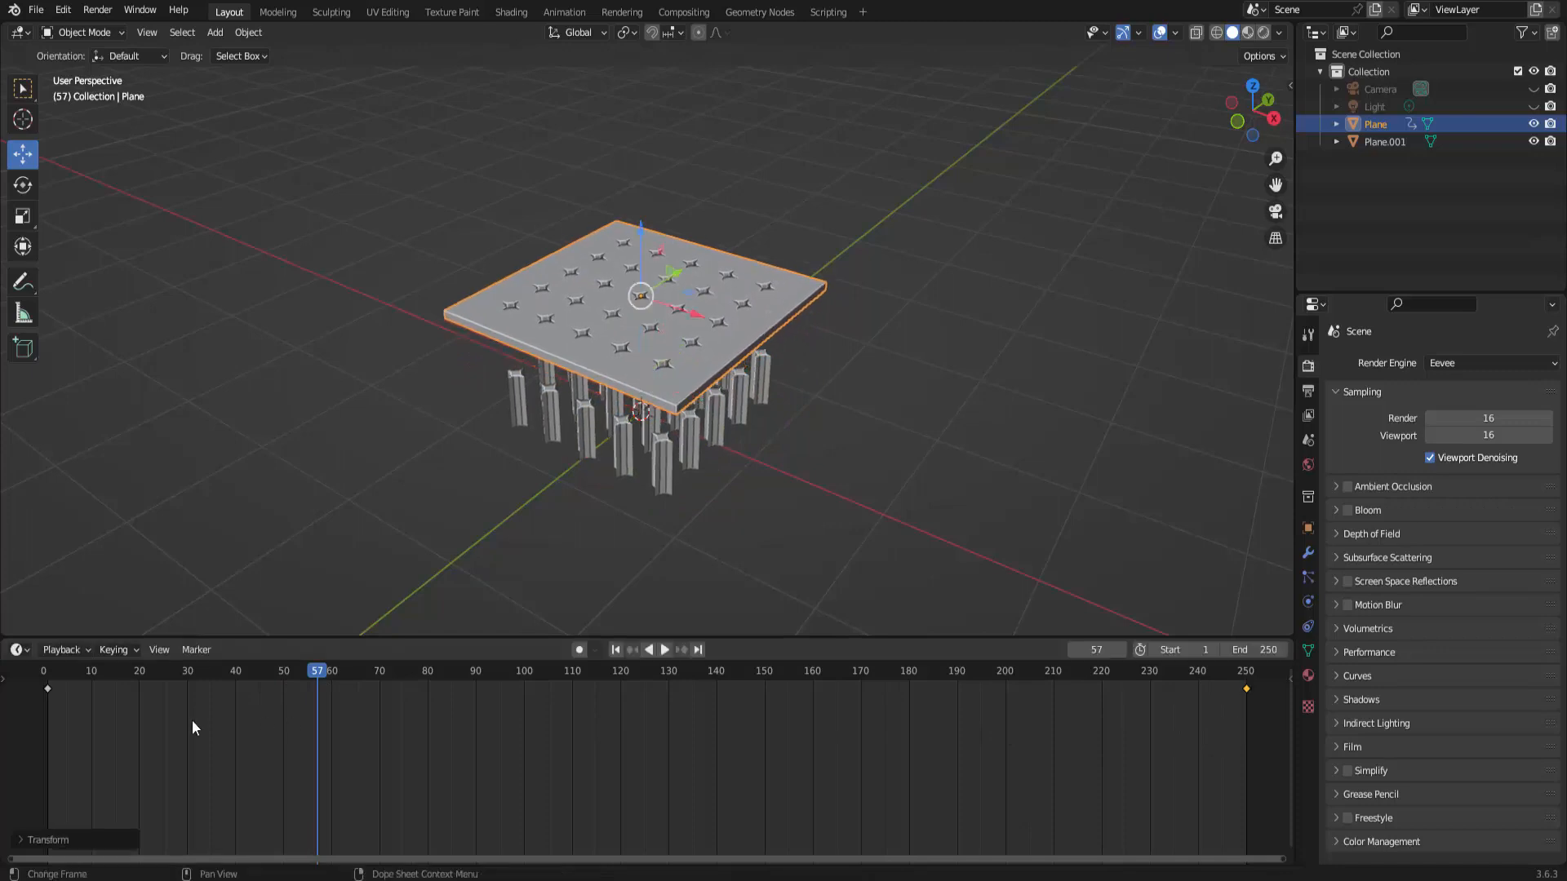
pyautogui.click(615, 650)
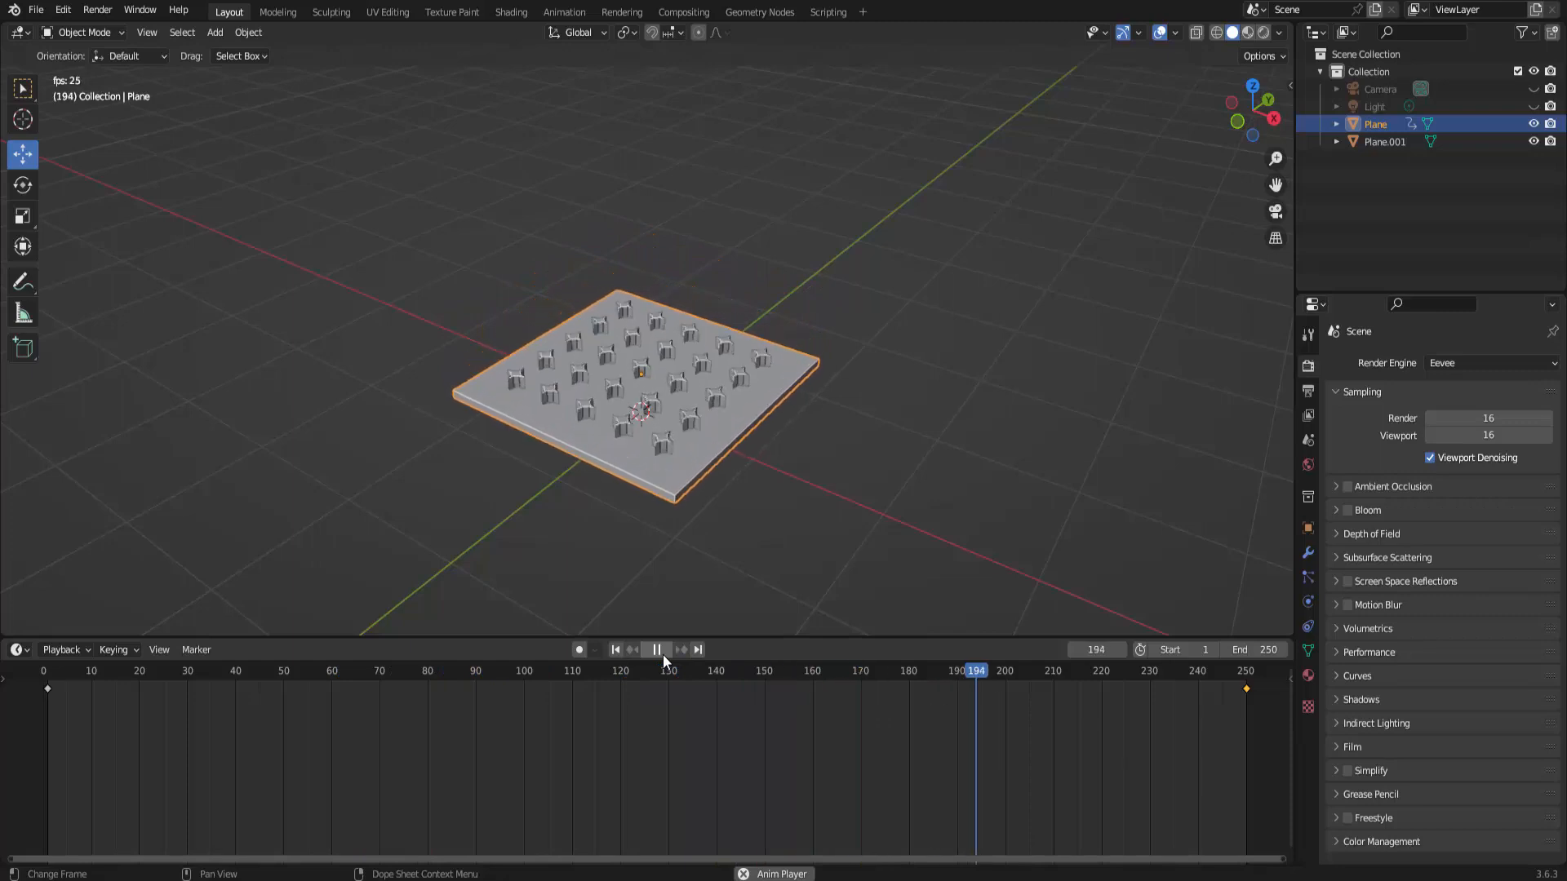
pyautogui.click(663, 654)
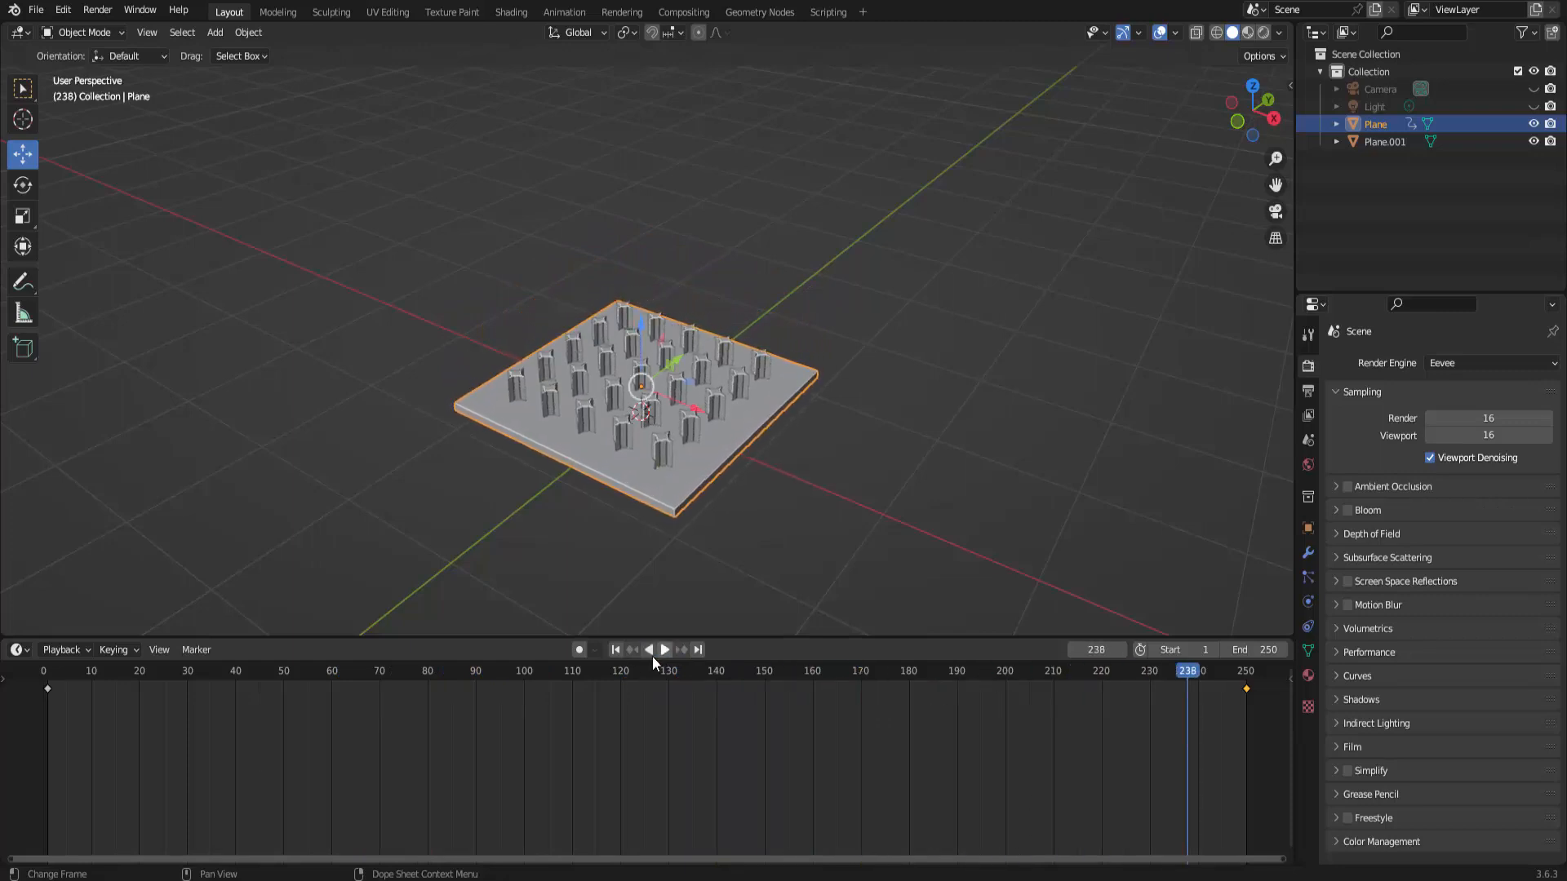
pyautogui.click(618, 655)
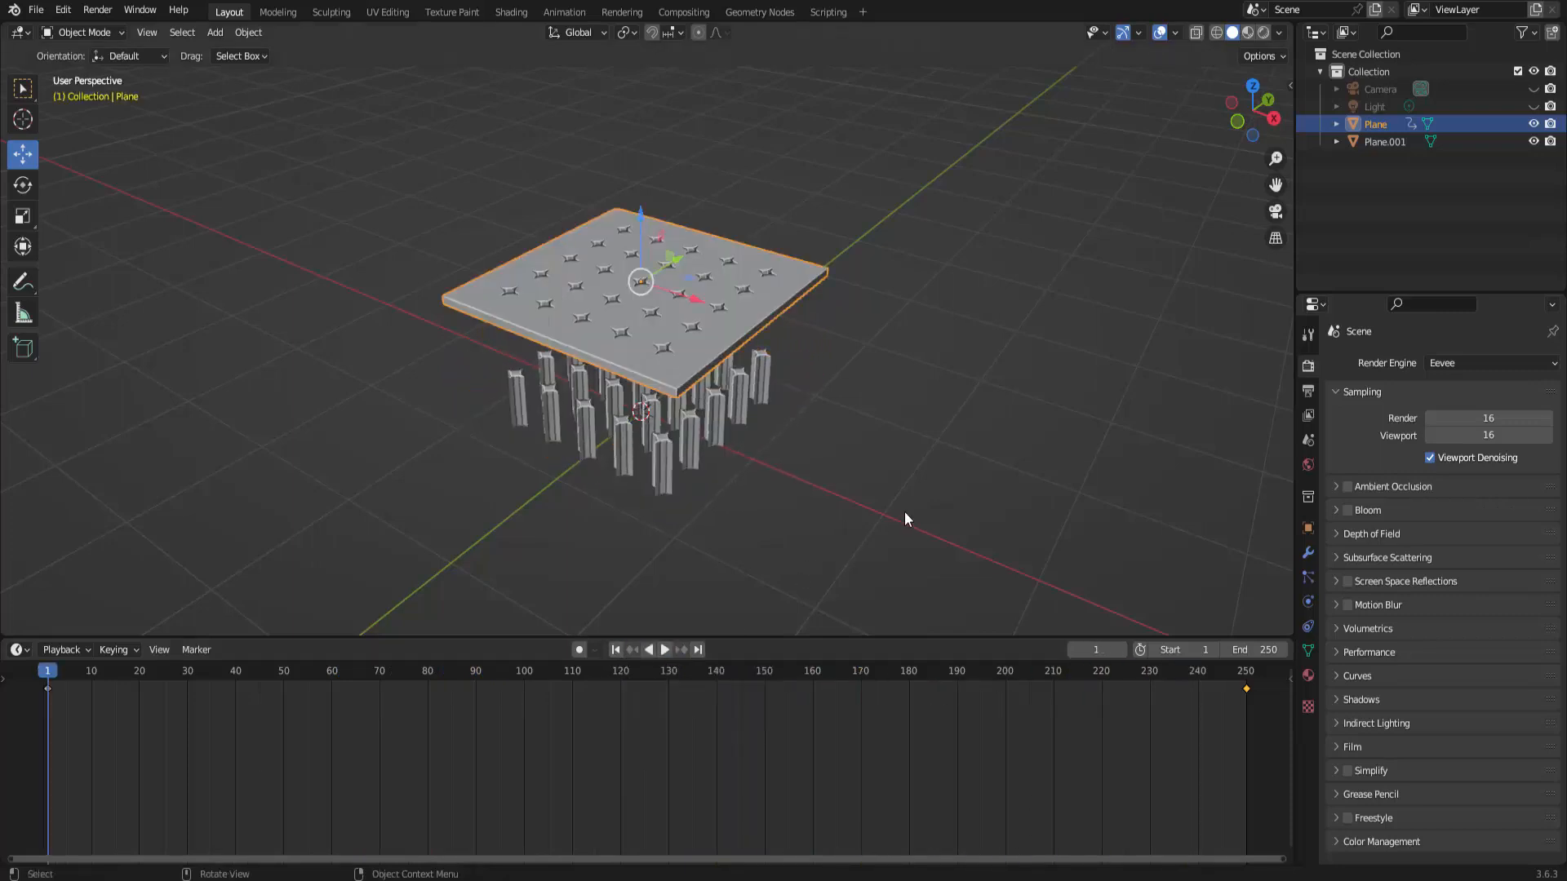